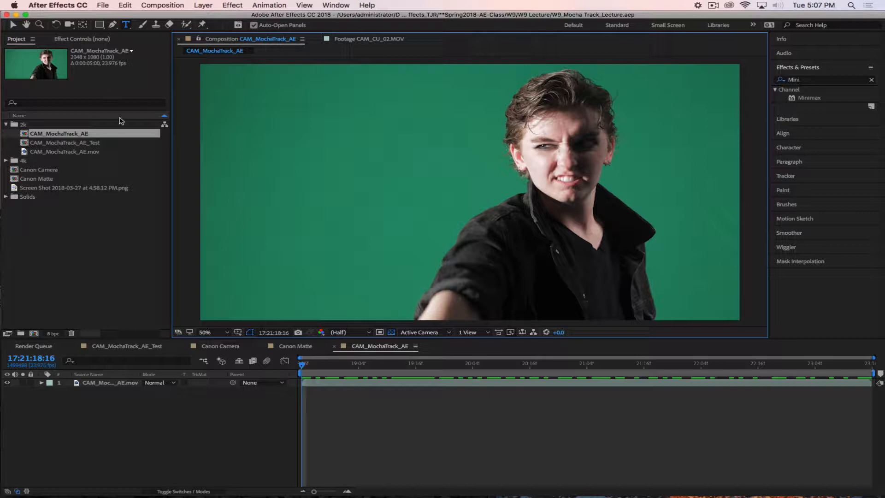
Scrub through the CAM_MochaTrack_AE composition to examine how the outstretched hand enters and moves
{"action": "left_click_drag", "start_coordinate": [304, 364], "coordinate": [227, 401]}
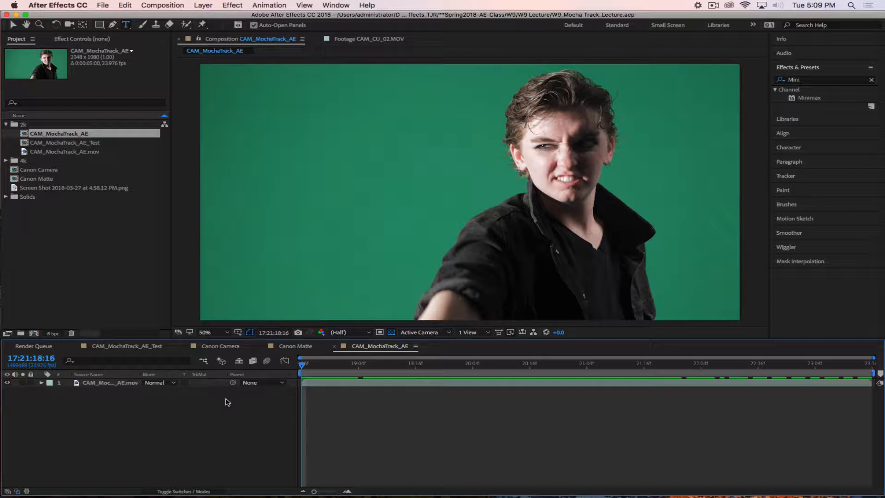
{"action": "left_click_drag", "start_coordinate": [302, 364], "coordinate": [535, 364]}
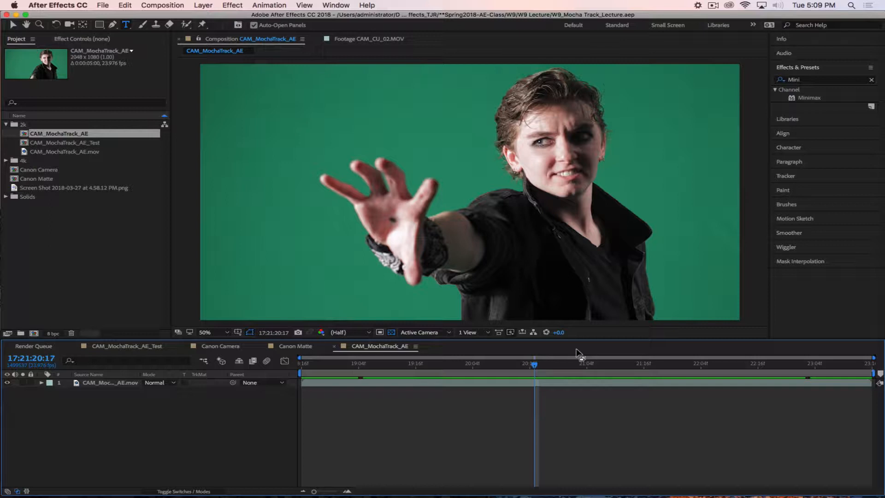
{"action": "left_click_drag", "start_coordinate": [535, 365], "coordinate": [816, 364]}
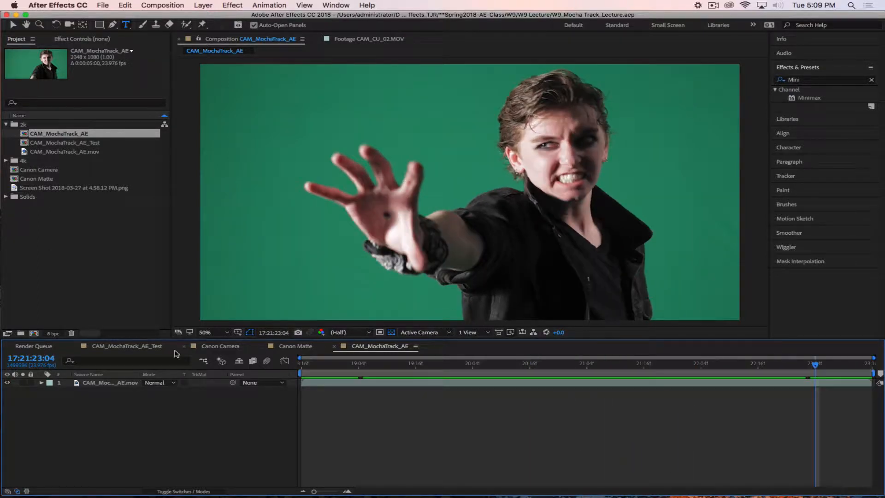
Preview the CAM_MochaTrack_AE_Test composition as a reference, then return to CAM_MochaTrack_AE and play it
{"action": "left_click", "coordinate": [138, 348]}
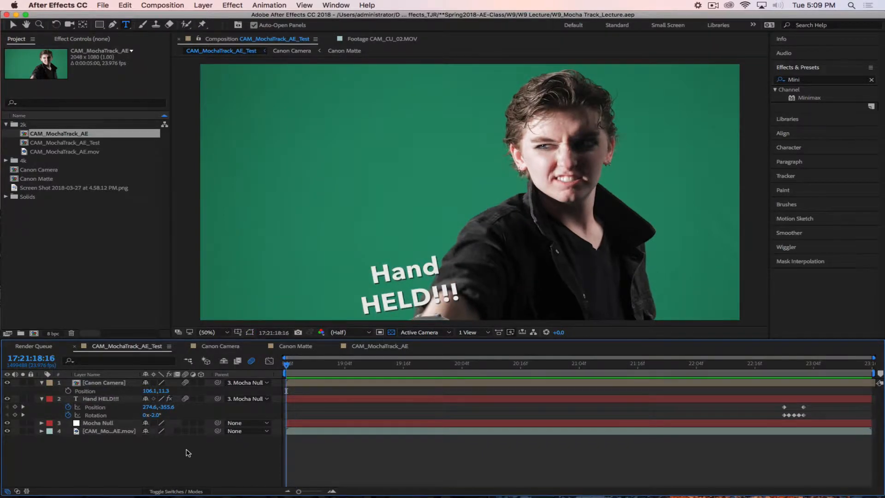
{"action": "key", "text": "space"}
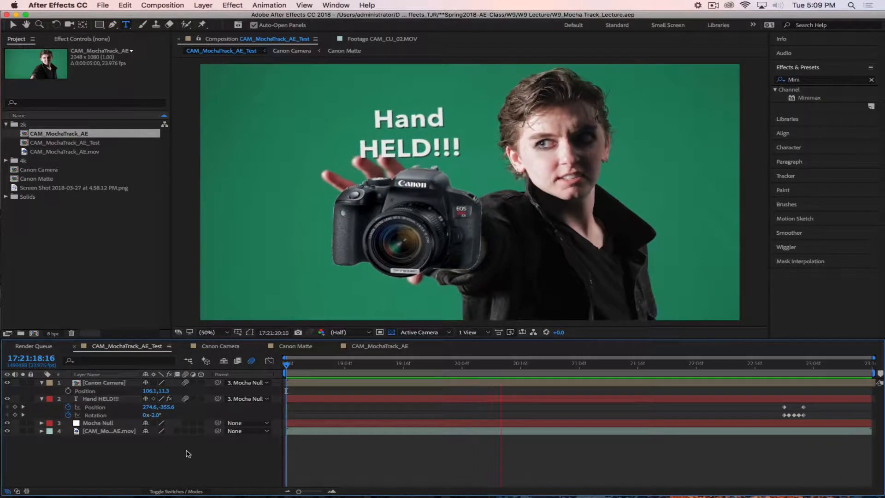
{"action": "left_click", "coordinate": [370, 347]}
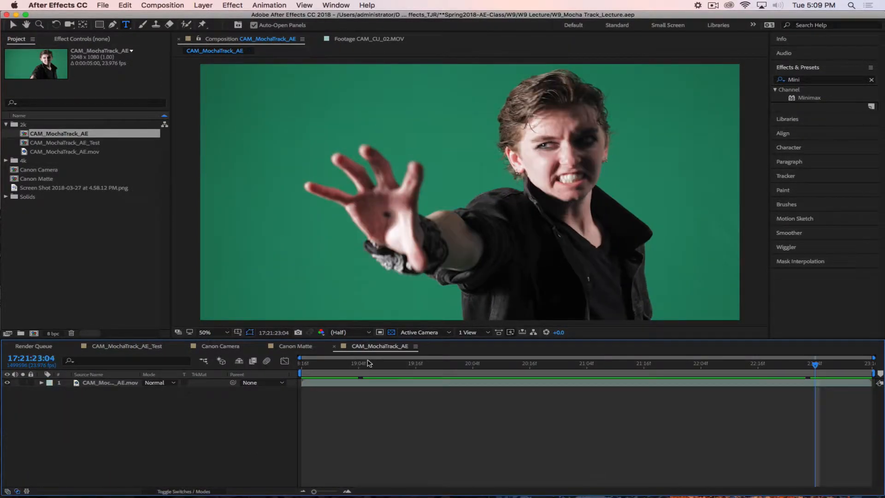
{"action": "key", "text": "space"}
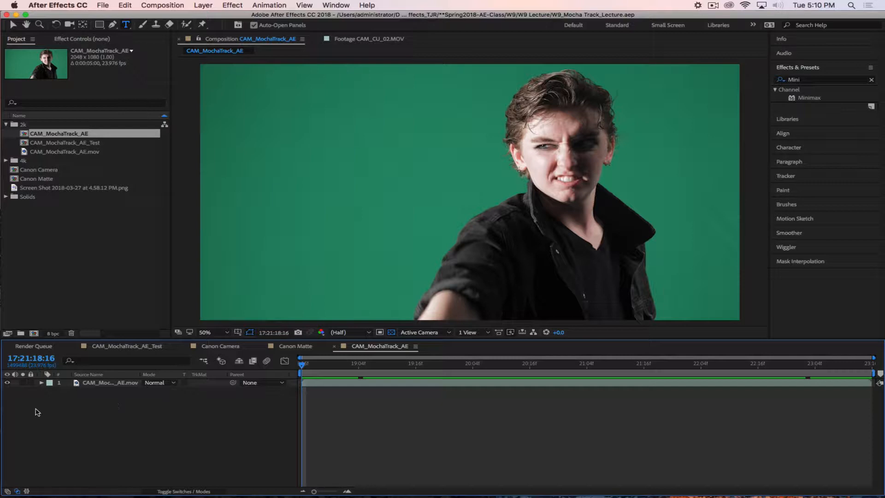
{"action": "key", "text": "super+Tab"}
{"action": "mouse_move", "coordinate": [406, 489]}
{"action": "left_click", "coordinate": [713, 6]}
{"action": "left_click", "coordinate": [726, 35]}
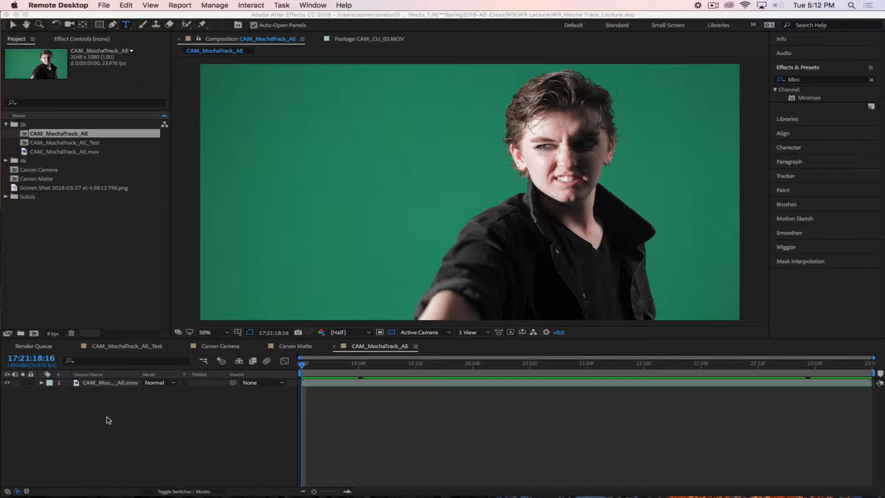
Open the CAM_MochaTrack_AE.mov layer in mocha AE, postponing registration and creating the project with its default settings
{"action": "left_click", "coordinate": [102, 385]}
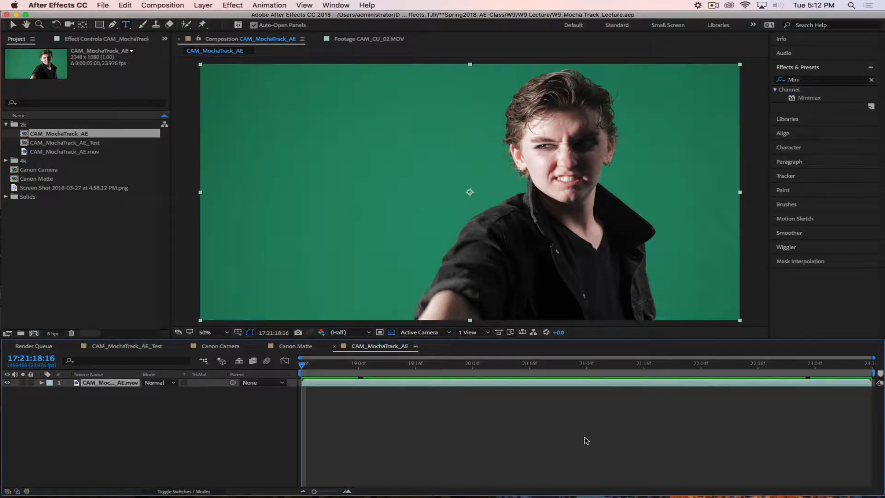
{"action": "left_click", "coordinate": [273, 5]}
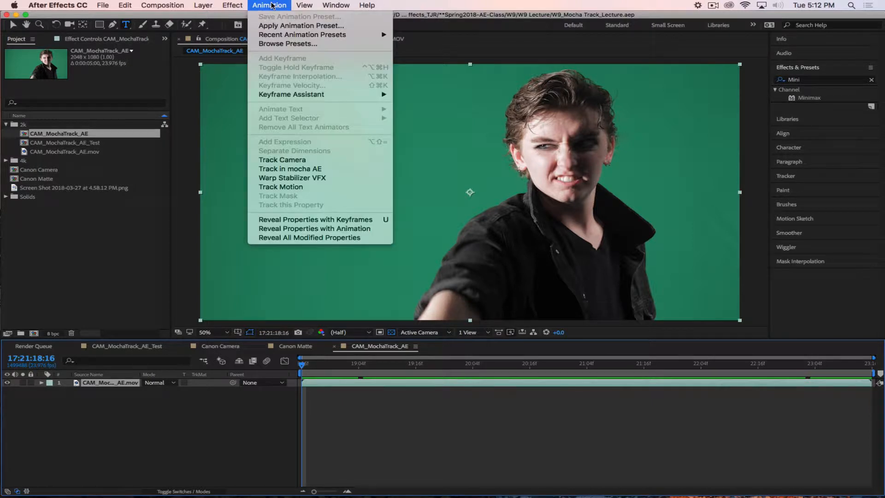
{"action": "left_click", "coordinate": [301, 170]}
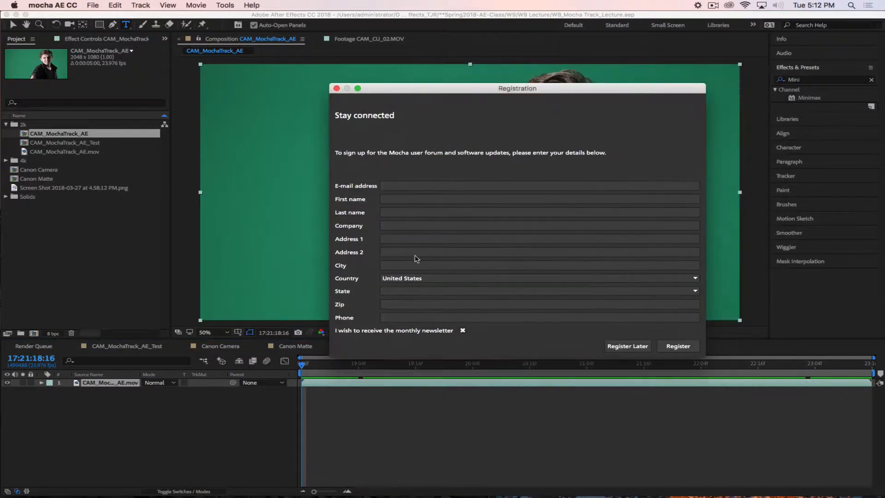
{"action": "left_click_drag", "start_coordinate": [414, 89], "coordinate": [345, 64]}
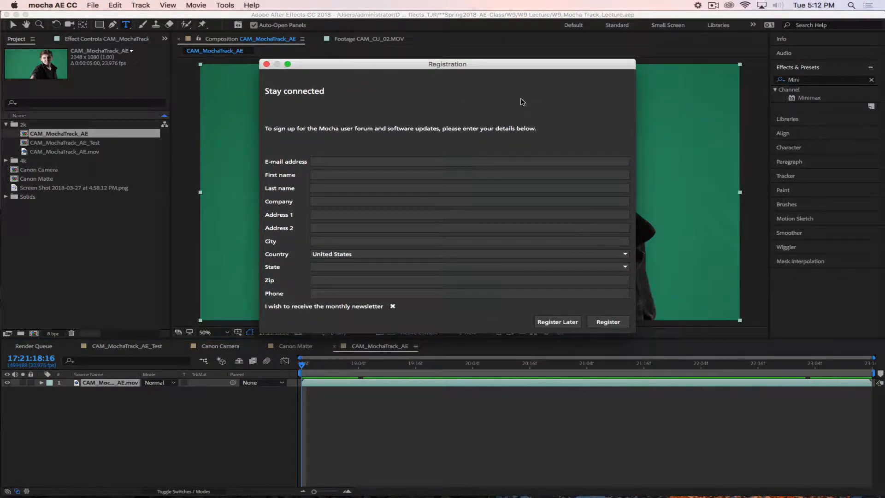
{"action": "left_click", "coordinate": [553, 321]}
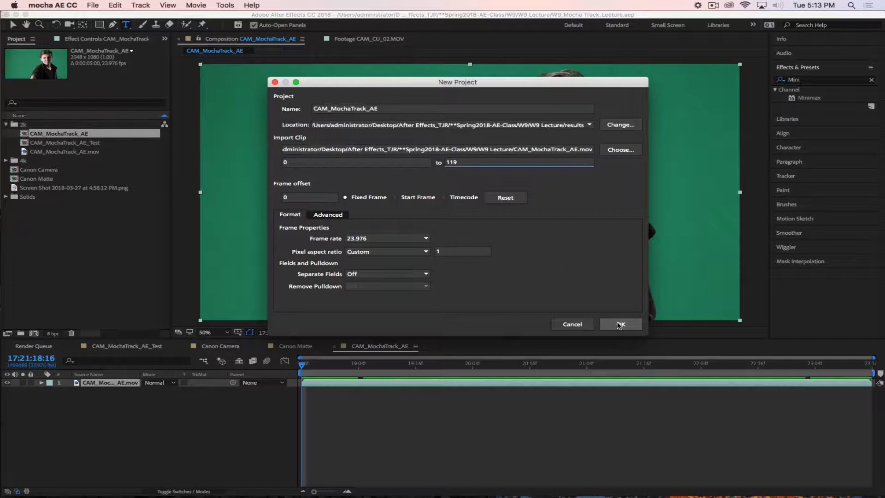
{"action": "left_click", "coordinate": [620, 325]}
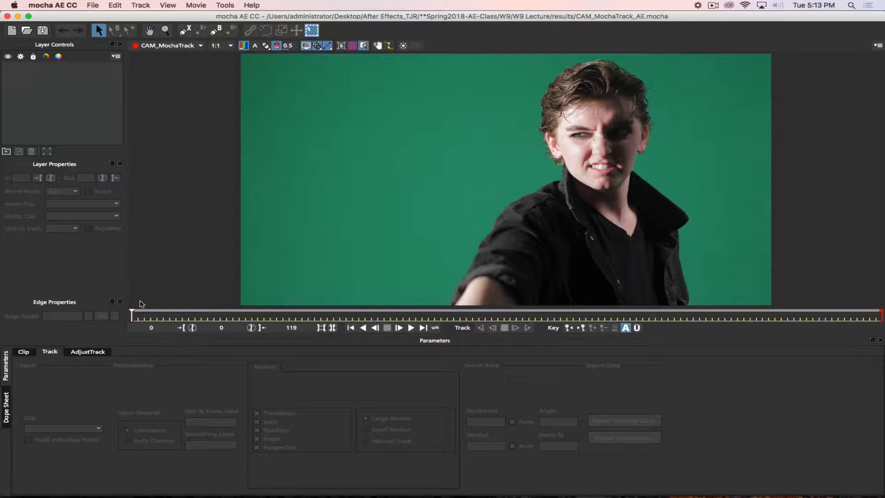
At frame 102, start an X-spline layer around the open hand, outlining the thumb and index finger
{"action": "left_click_drag", "start_coordinate": [132, 315], "coordinate": [775, 325]}
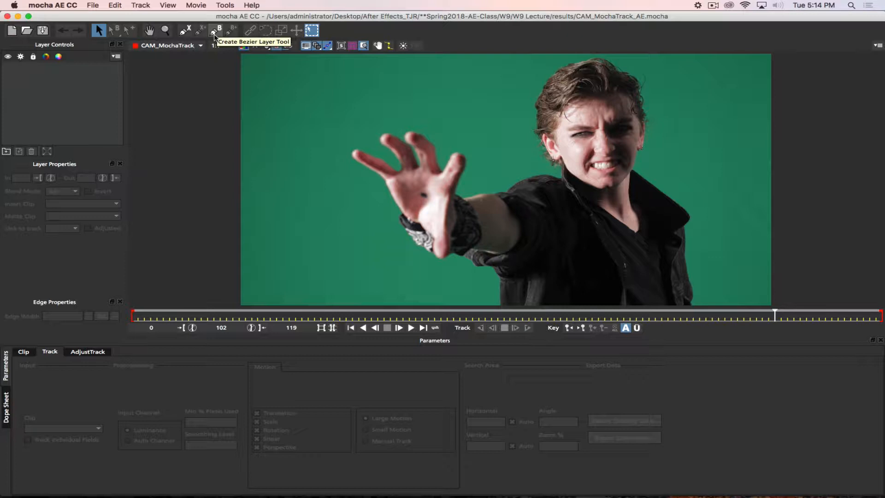
{"action": "left_click", "coordinate": [185, 31]}
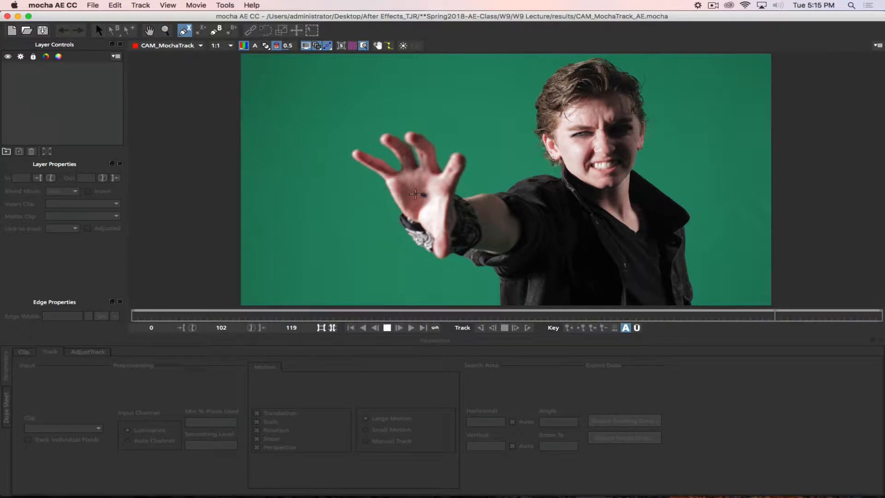
{"action": "key", "text": "z"}
{"action": "left_click_drag", "start_coordinate": [417, 195], "coordinate": [429, 107]}
{"action": "left_click_drag", "start_coordinate": [437, 199], "coordinate": [431, 179]}
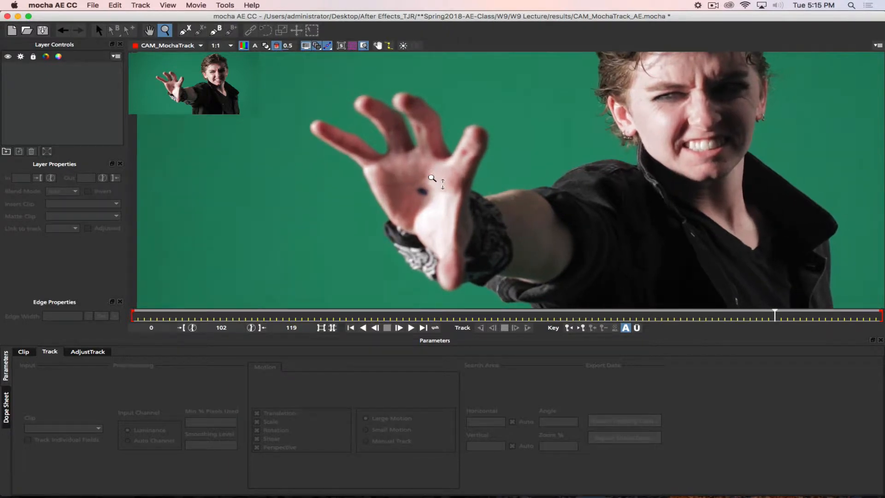
{"action": "key", "text": "x"}
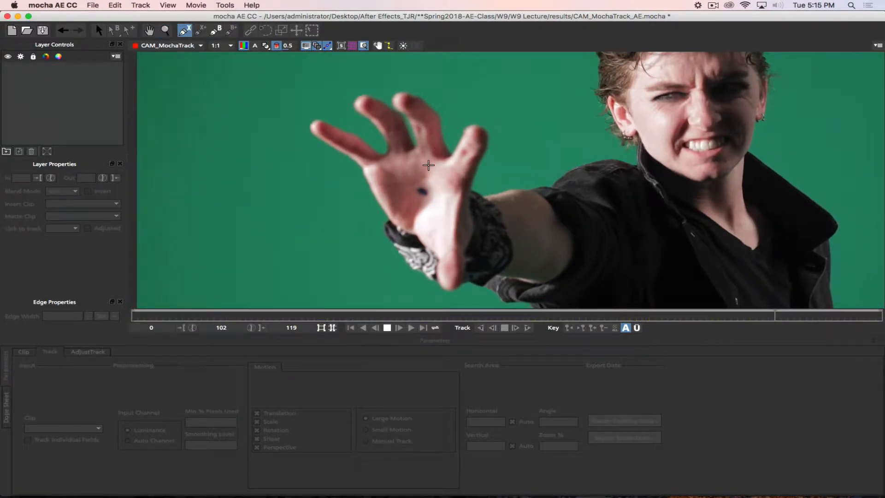
{"action": "key", "text": "h"}
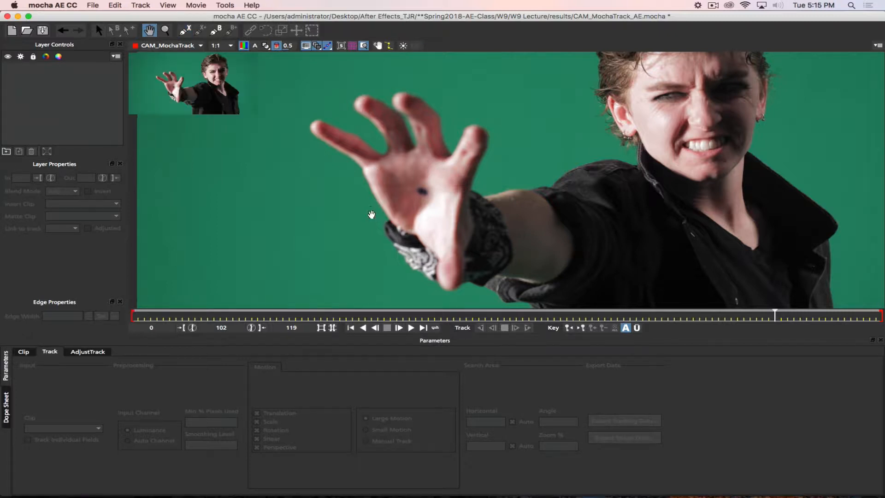
{"action": "left_click_drag", "start_coordinate": [369, 212], "coordinate": [332, 206]}
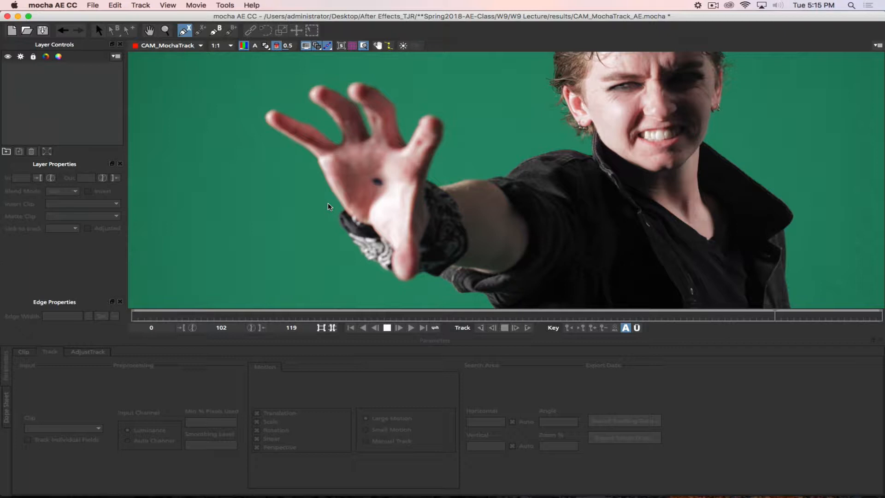
{"action": "key", "text": "h"}
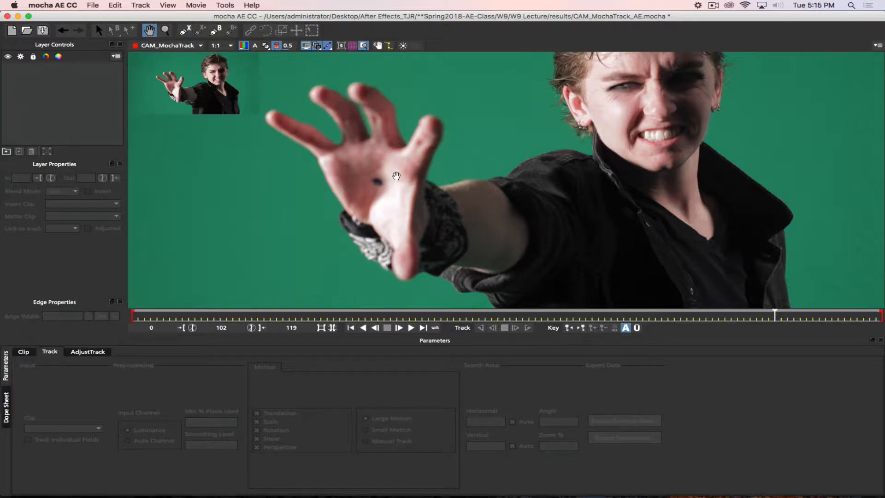
{"action": "mouse_move", "coordinate": [394, 190]}
{"action": "left_mouse_down"}
{"action": "mouse_move", "coordinate": [458, 177]}
{"action": "mouse_move", "coordinate": [372, 195]}
{"action": "mouse_move", "coordinate": [401, 203]}
{"action": "left_mouse_up"}
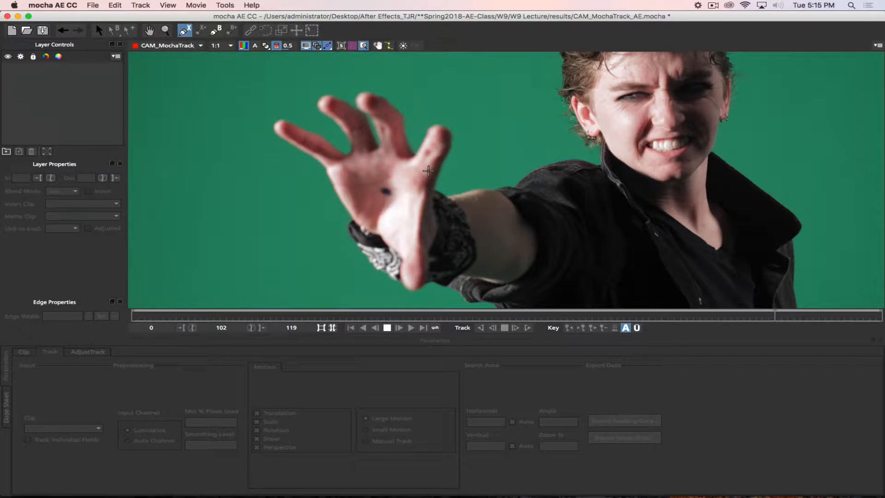
{"action": "key", "text": "h"}
{"action": "left_click_drag", "start_coordinate": [428, 171], "coordinate": [435, 162]}
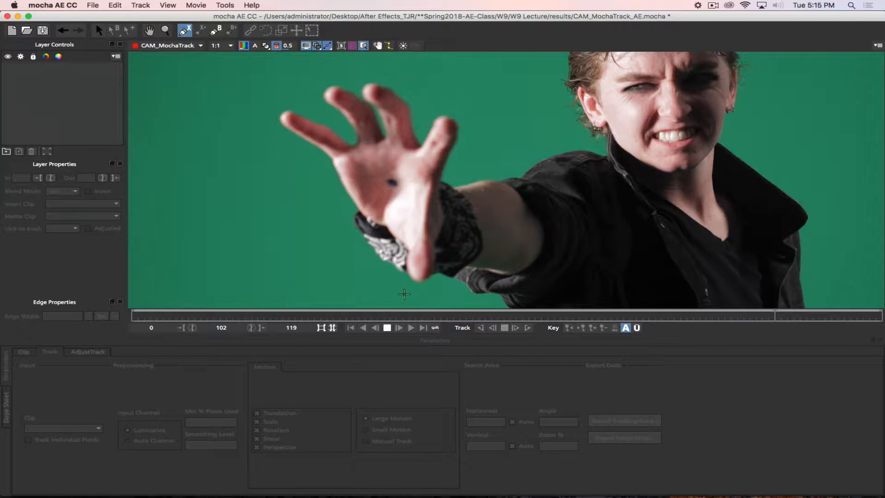
{"action": "left_click", "coordinate": [418, 286]}
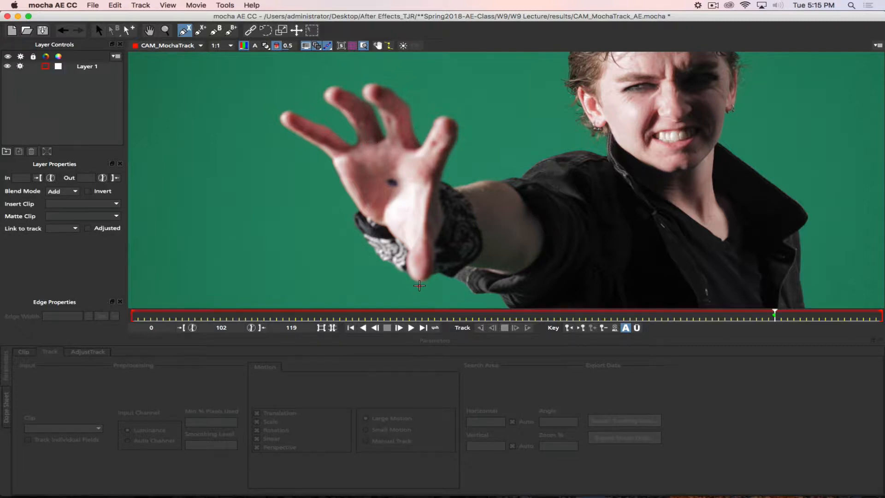
{"action": "left_click", "coordinate": [438, 274]}
{"action": "left_click", "coordinate": [441, 205]}
{"action": "left_click", "coordinate": [463, 138]}
{"action": "left_click", "coordinate": [460, 113]}
{"action": "left_click", "coordinate": [435, 109]}
{"action": "left_click", "coordinate": [424, 134]}
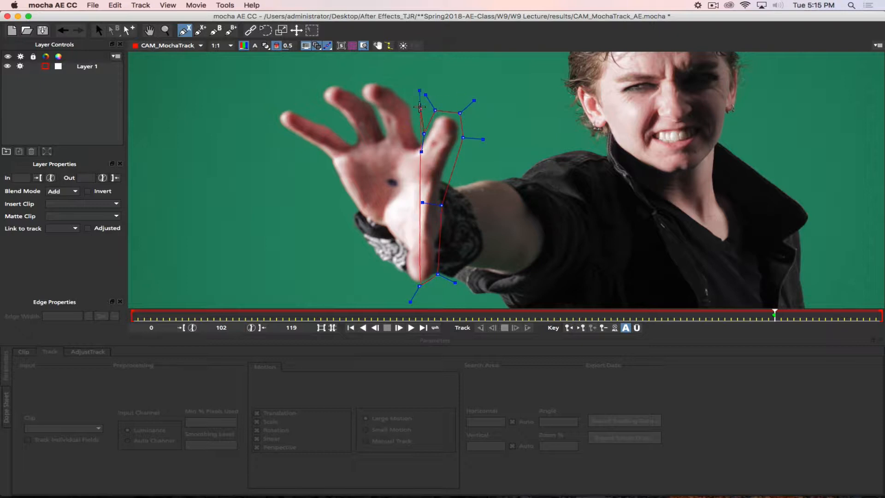
Continue the X-spline around the other three fingers and the outer edge of the palm, closing it at the thumb
{"action": "left_click", "coordinate": [416, 105]}
{"action": "left_click", "coordinate": [385, 76]}
{"action": "left_click", "coordinate": [359, 80]}
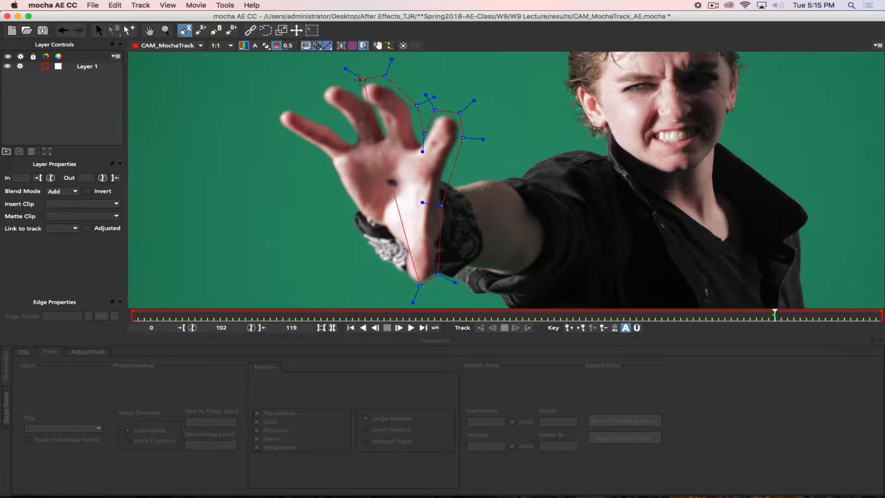
{"action": "left_click", "coordinate": [357, 89]}
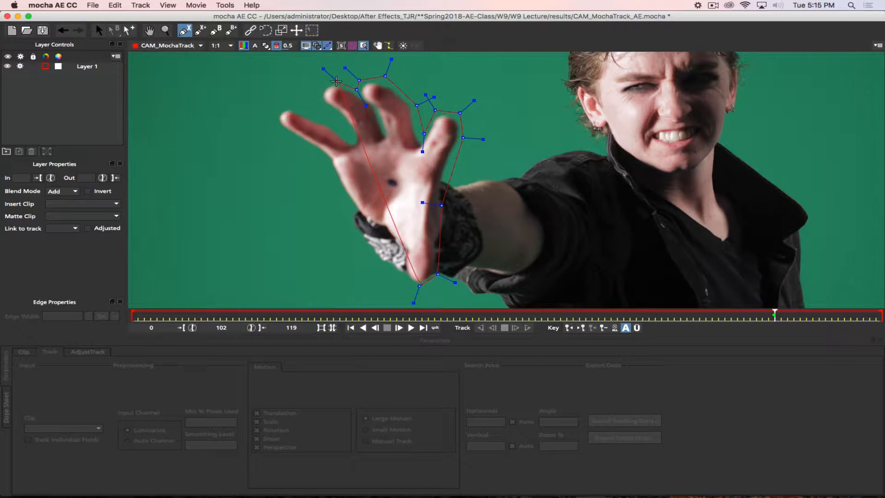
{"action": "left_click", "coordinate": [337, 82]}
{"action": "left_click", "coordinate": [317, 89]}
{"action": "left_click", "coordinate": [316, 102]}
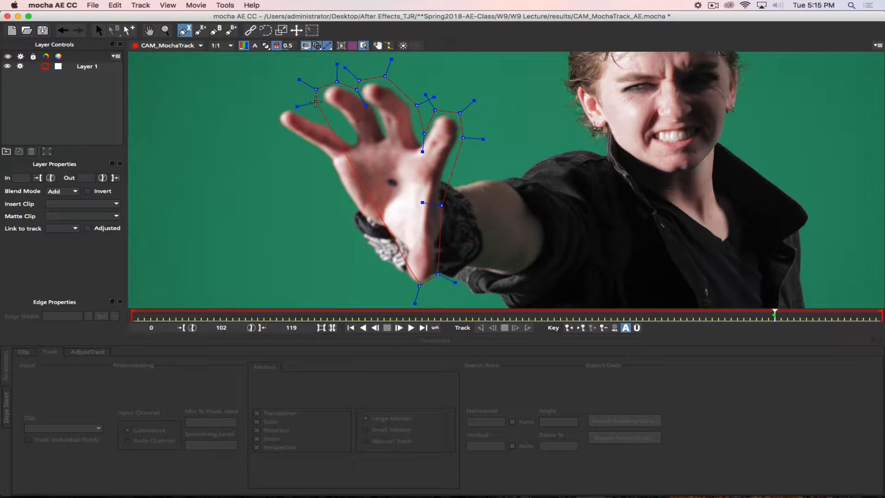
{"action": "left_click_drag", "start_coordinate": [351, 129], "coordinate": [324, 160]}
{"action": "left_click", "coordinate": [347, 206]}
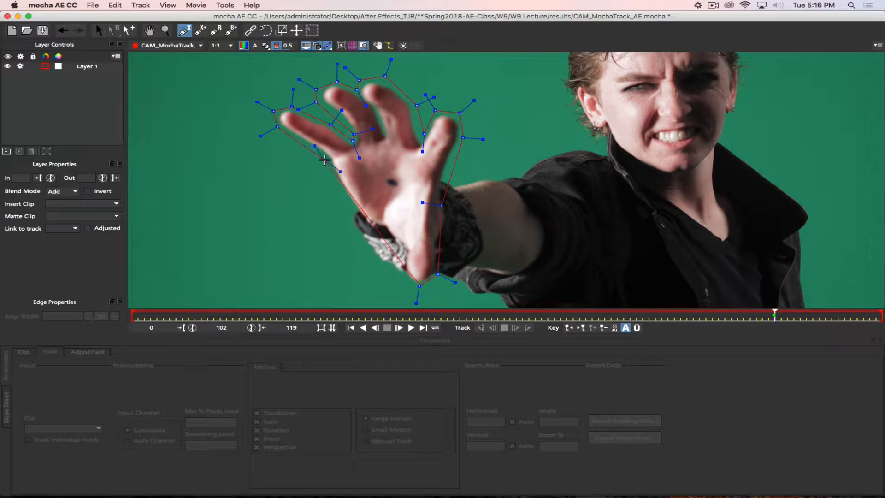
{"action": "left_click", "coordinate": [383, 233]}
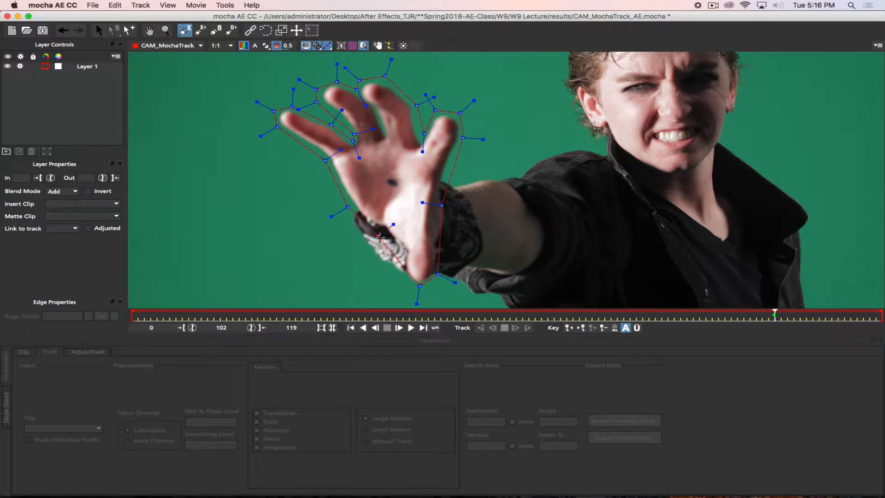
{"action": "left_click", "coordinate": [400, 251]}
{"action": "left_click", "coordinate": [402, 278]}
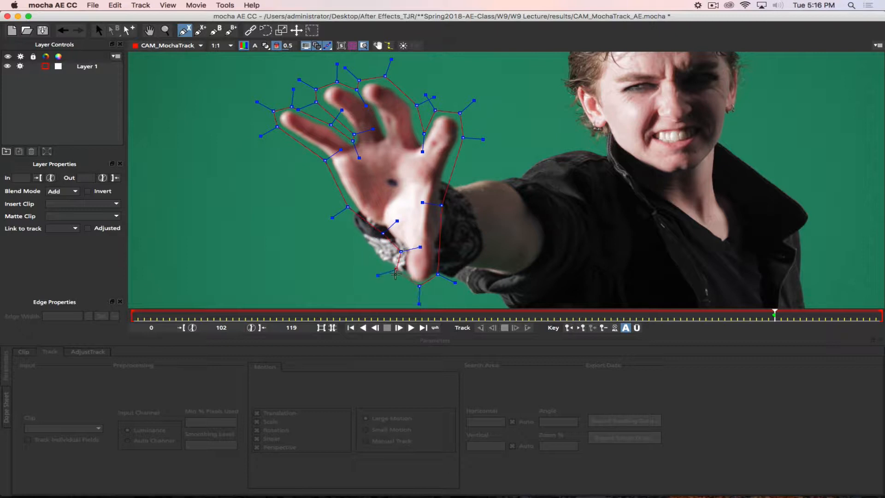
{"action": "left_click", "coordinate": [331, 248]}
{"action": "right_click", "coordinate": [417, 279]}
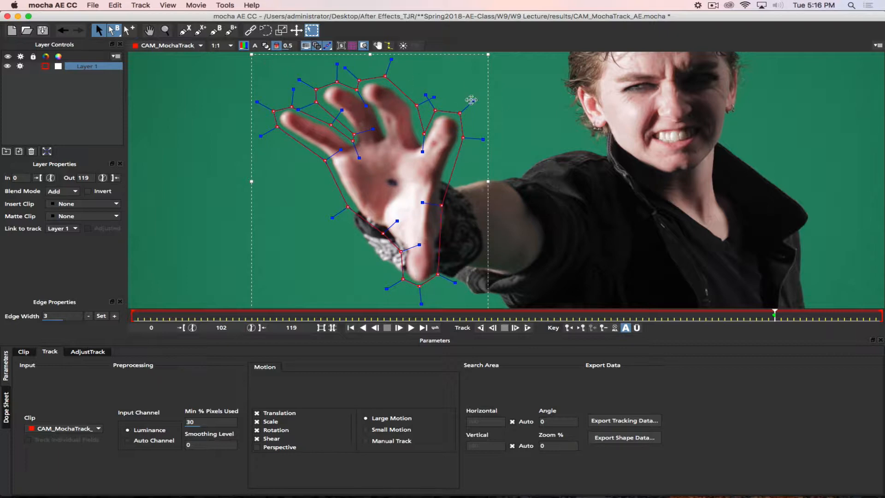
Round the curves at the hand spline's points and track Layer 1 backwards frame by frame to frame 100
{"action": "mouse_move", "coordinate": [475, 100]}
{"action": "left_mouse_down"}
{"action": "mouse_move", "coordinate": [468, 105]}
{"action": "mouse_move", "coordinate": [480, 96]}
{"action": "mouse_move", "coordinate": [473, 112]}
{"action": "left_mouse_up"}
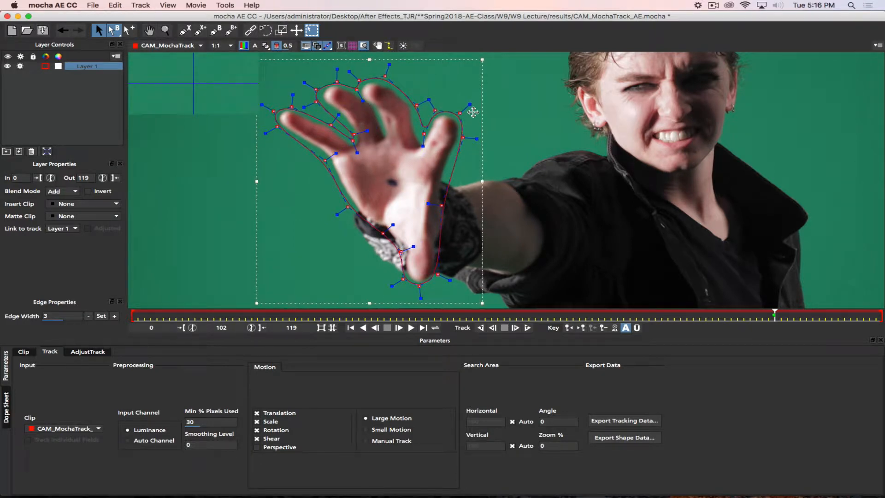
{"action": "left_click_drag", "start_coordinate": [424, 134], "coordinate": [424, 134]}
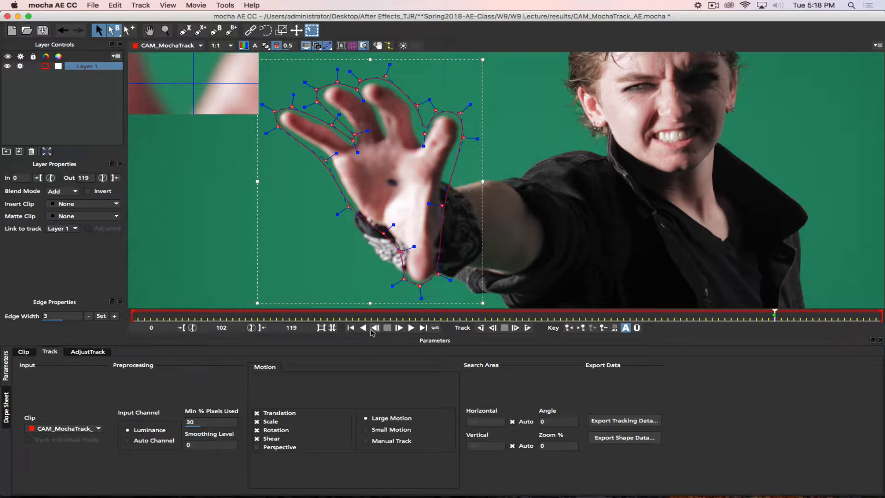
{"action": "left_click", "coordinate": [498, 331]}
{"action": "left_click", "coordinate": [498, 332]}
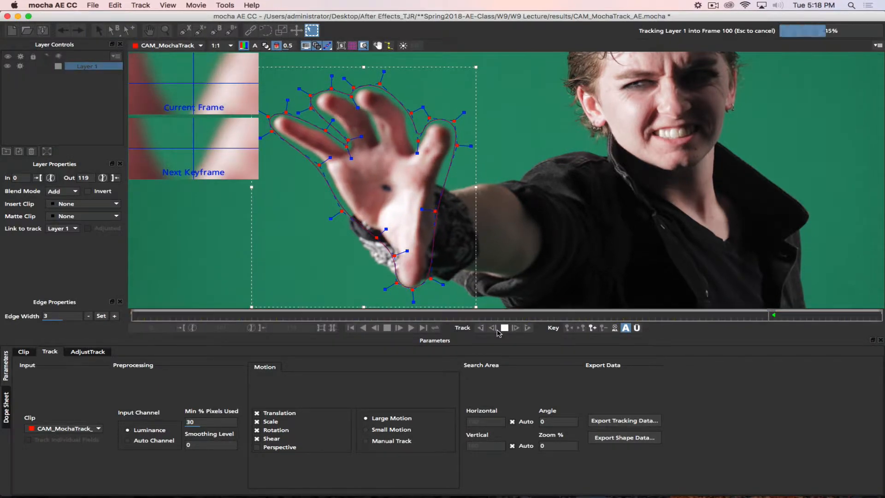
Track Layer 1 backwards frame by frame to frame 98 and refit the spline around the thumb tip and upper fingertips
{"action": "left_click", "coordinate": [498, 332]}
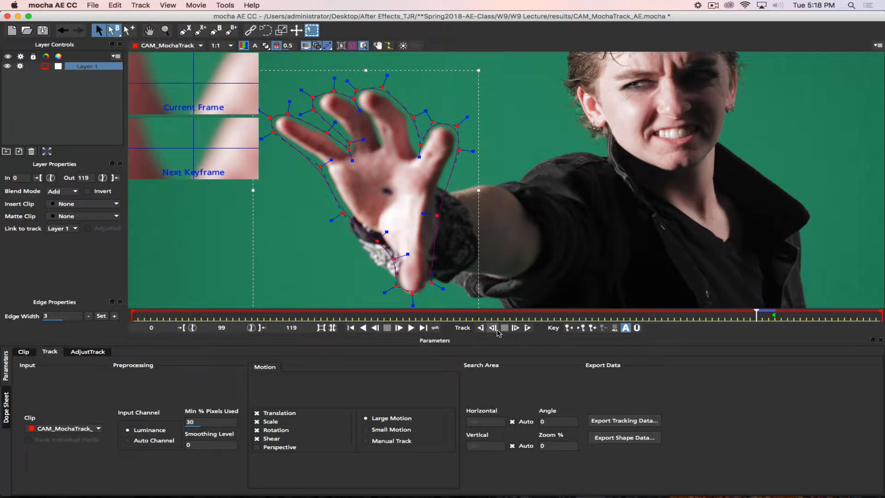
{"action": "left_click", "coordinate": [498, 331]}
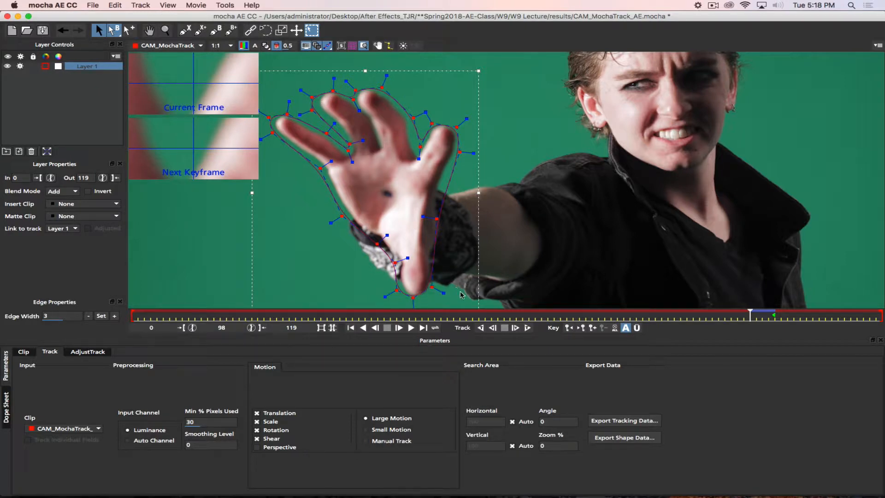
{"action": "left_click_drag", "start_coordinate": [449, 285], "coordinate": [410, 301]}
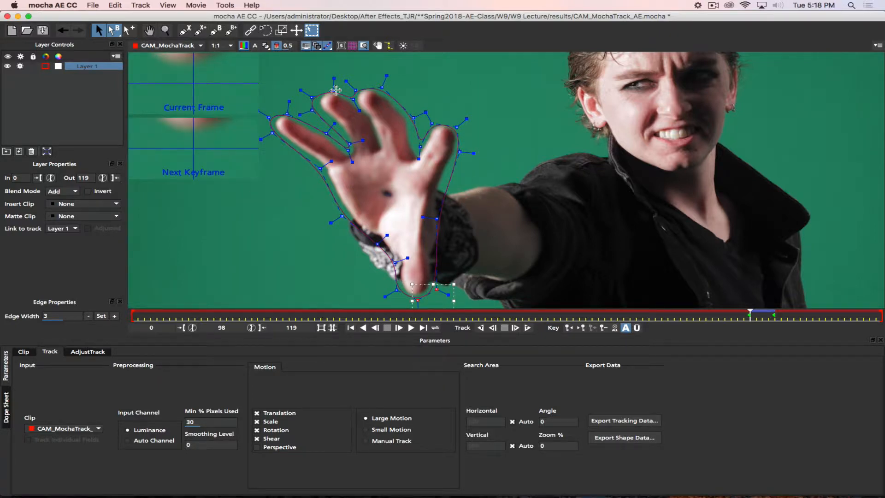
{"action": "left_click", "coordinate": [334, 88]}
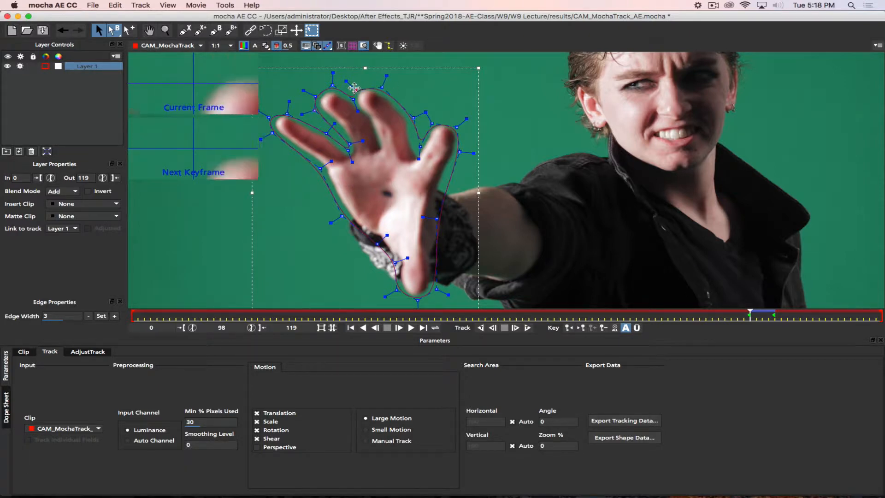
{"action": "left_click", "coordinate": [380, 87]}
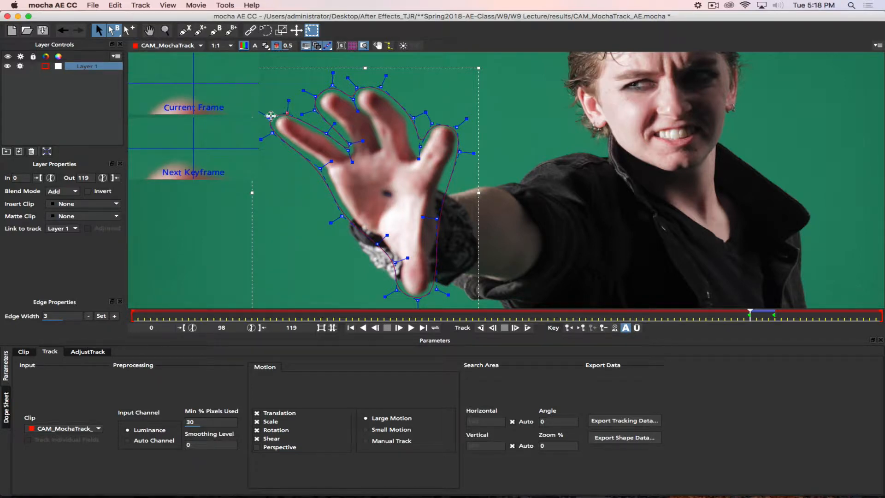
{"action": "left_click_drag", "start_coordinate": [269, 116], "coordinate": [271, 116]}
{"action": "left_click", "coordinate": [321, 167]}
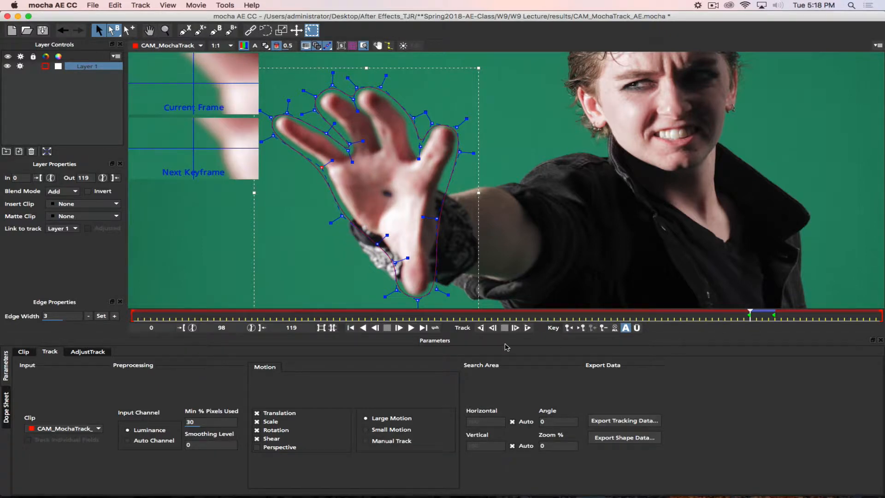
Track Layer 1 backwards frame by frame to frame 95 and refit the spline around the thumb, little finger and index fingertip
{"action": "left_click", "coordinate": [492, 328]}
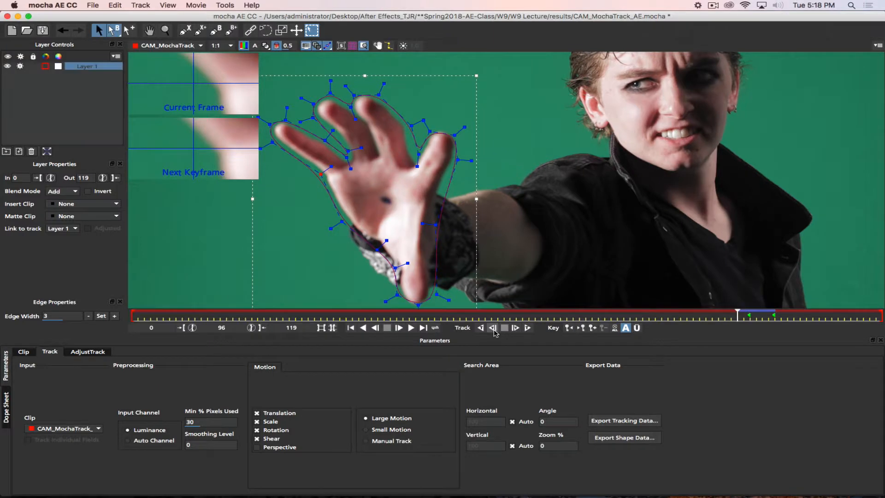
{"action": "key", "text": "x"}
{"action": "left_click_drag", "start_coordinate": [442, 270], "coordinate": [447, 230]}
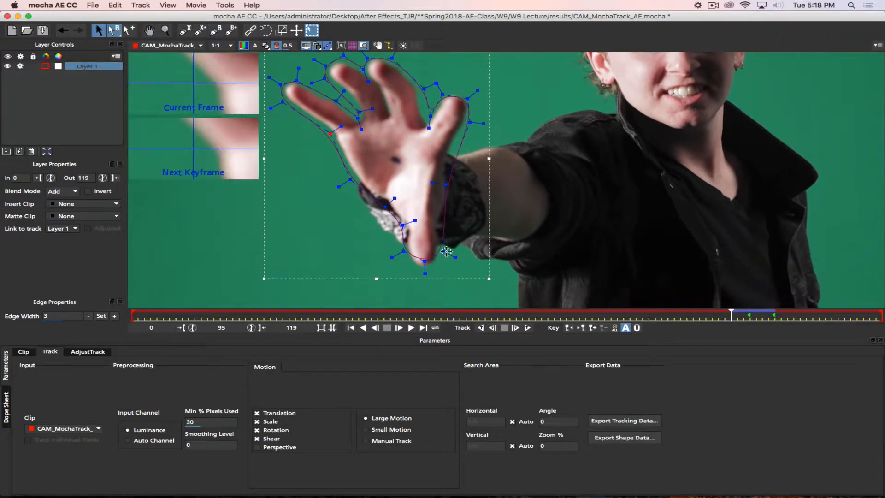
{"action": "key", "text": "s"}
{"action": "left_click_drag", "start_coordinate": [425, 275], "coordinate": [423, 270]}
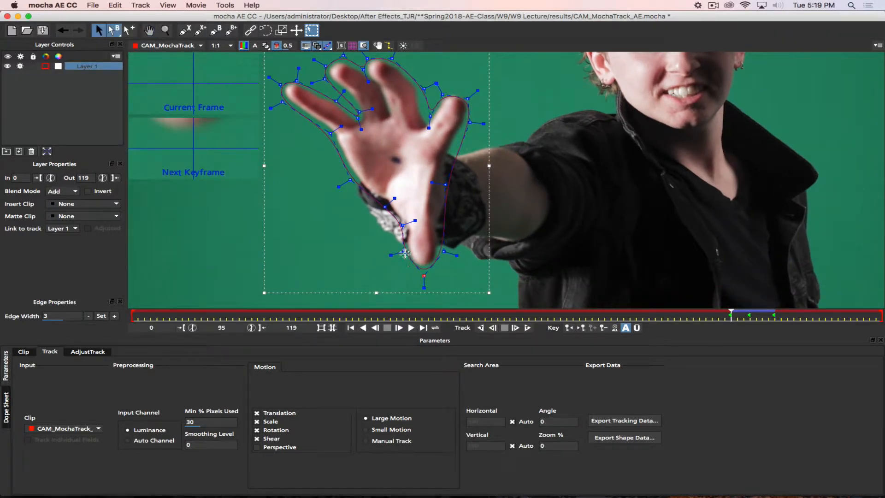
{"action": "left_click", "coordinate": [444, 252]}
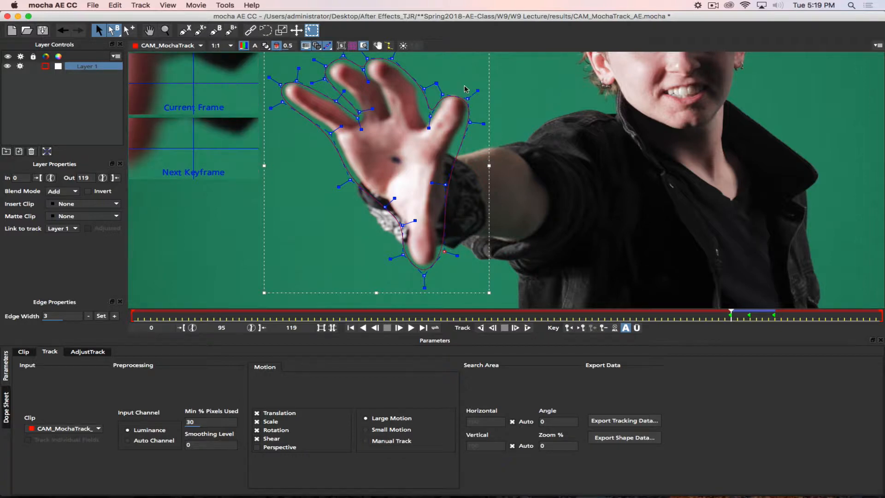
{"action": "left_click_drag", "start_coordinate": [443, 94], "coordinate": [443, 88]}
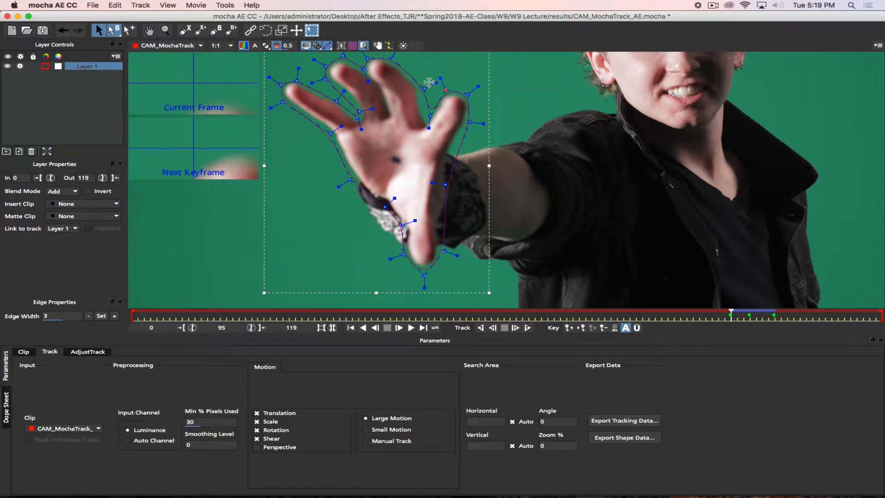
{"action": "left_click_drag", "start_coordinate": [359, 109], "coordinate": [401, 149]}
{"action": "left_click", "coordinate": [338, 116]}
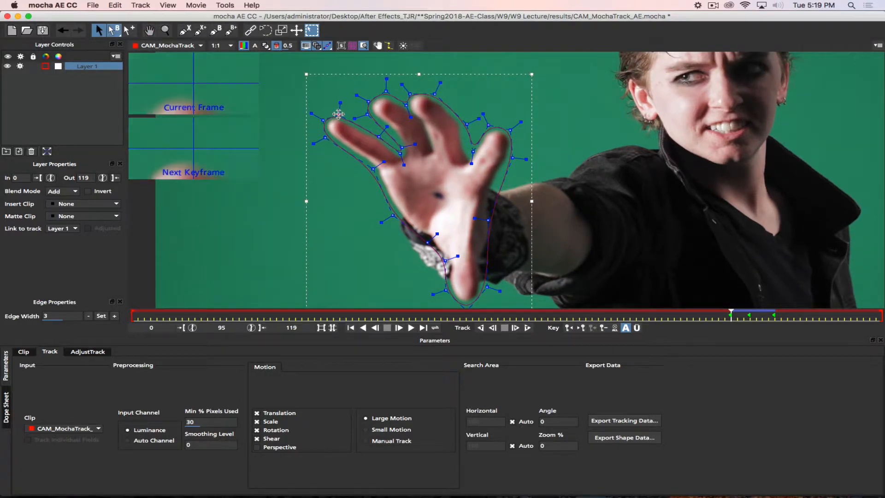
{"action": "left_click", "coordinate": [488, 286]}
{"action": "left_click", "coordinate": [444, 291]}
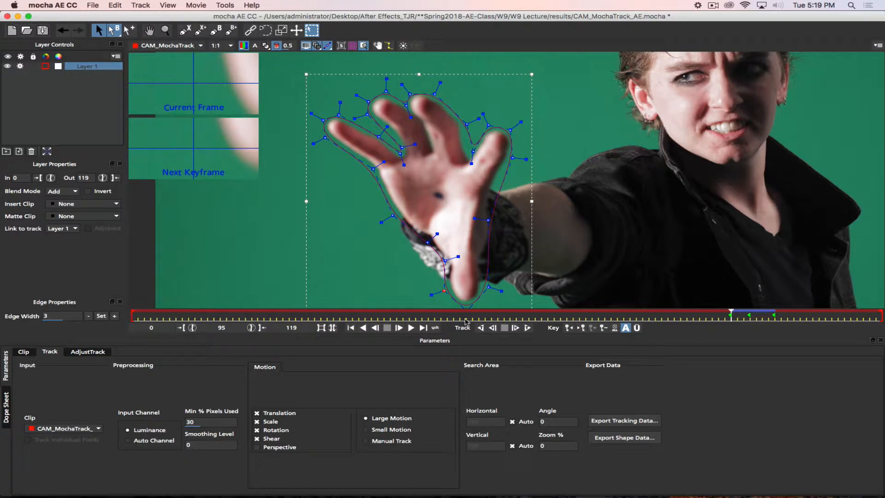
Track Layer 1 backwards frame by frame to frame 89, and continuously from there to frame 69
{"action": "left_click", "coordinate": [492, 327]}
{"action": "left_click", "coordinate": [493, 328]}
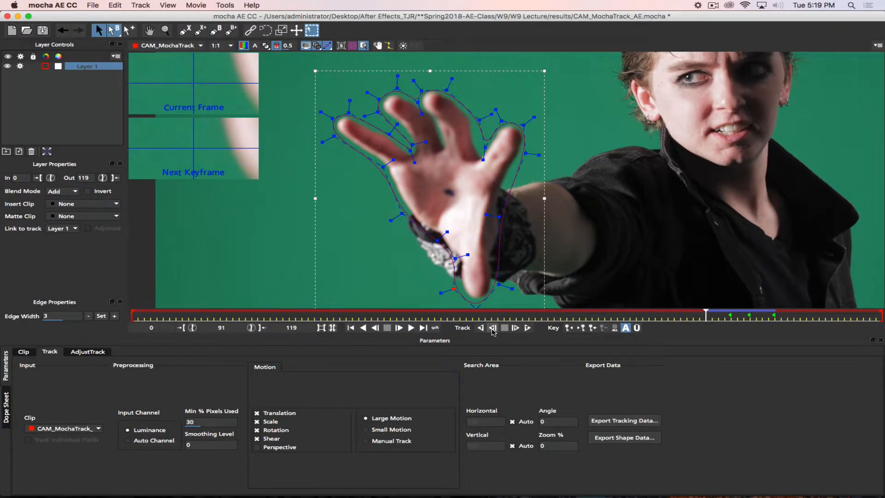
{"action": "left_click", "coordinate": [492, 327]}
{"action": "left_click", "coordinate": [493, 327]}
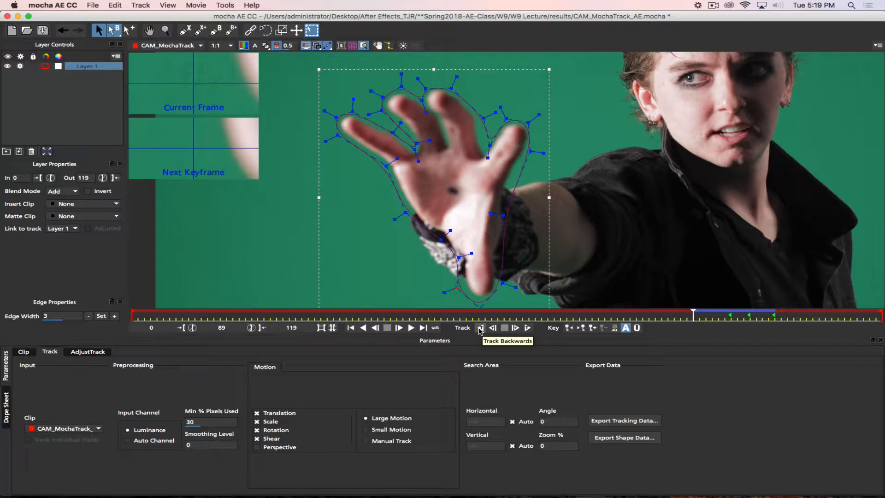
{"action": "left_click", "coordinate": [480, 328]}
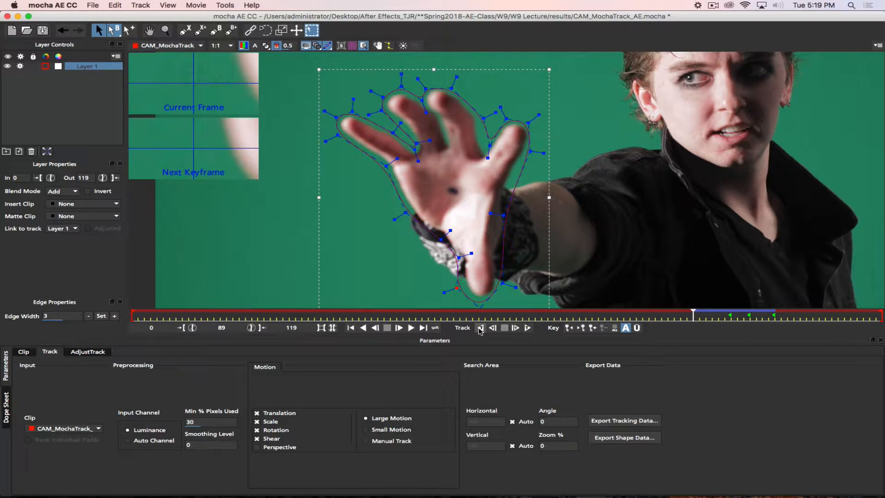
{"action": "left_click", "coordinate": [505, 330]}
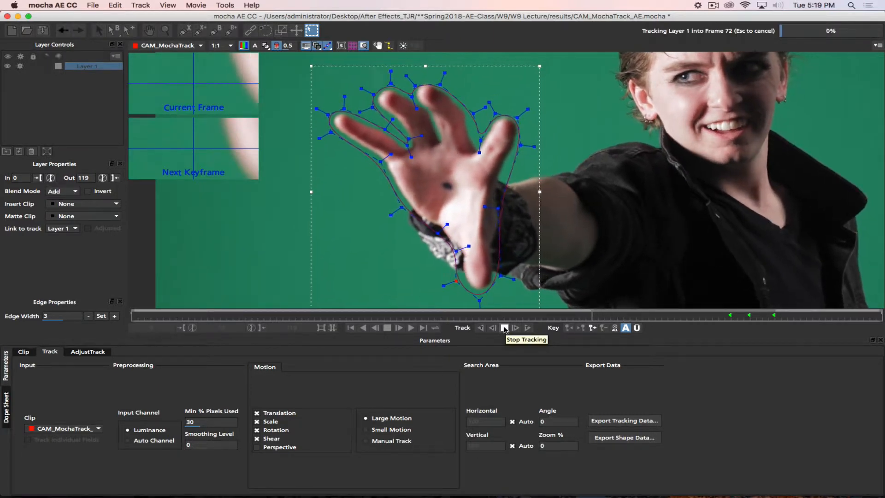
{"action": "left_click", "coordinate": [506, 328]}
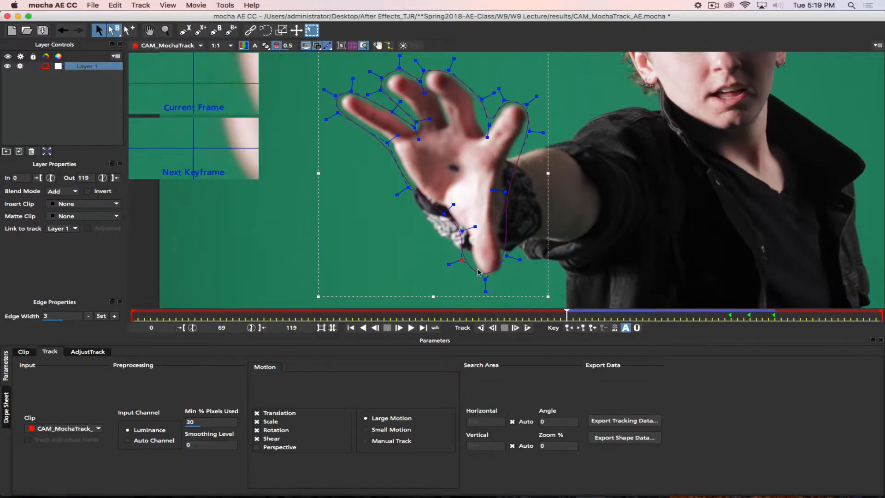
At frame 69, refit the hand spline around the thumb tip, the ring fingertip and the gap beside the little finger
{"action": "left_click_drag", "start_coordinate": [437, 245], "coordinate": [492, 285]}
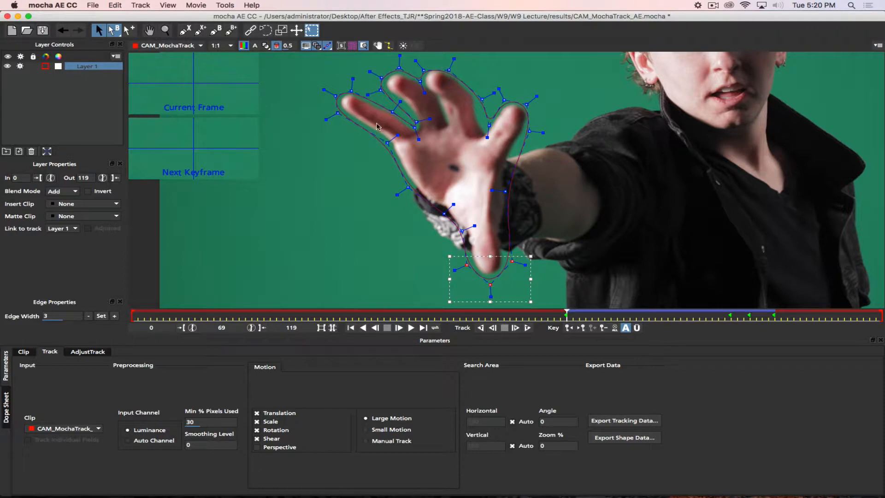
{"action": "left_click", "coordinate": [449, 69]}
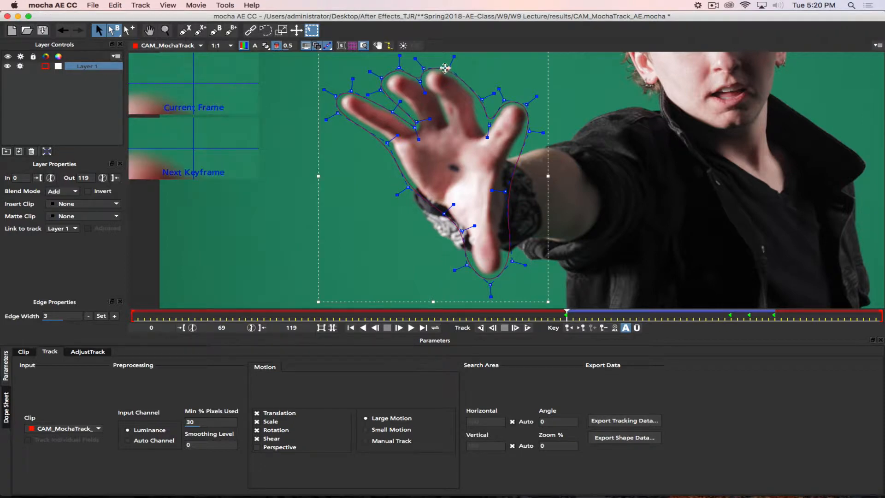
{"action": "left_click_drag", "start_coordinate": [489, 123], "coordinate": [483, 130]}
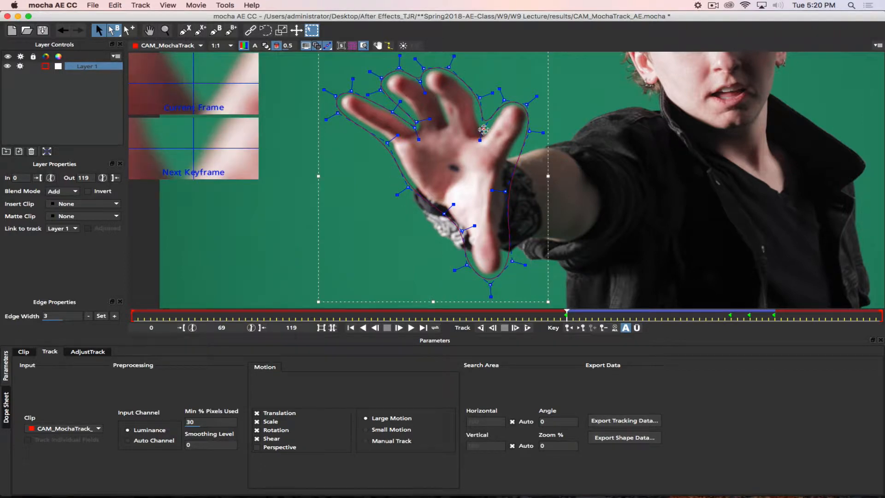
{"action": "left_click", "coordinate": [527, 104]}
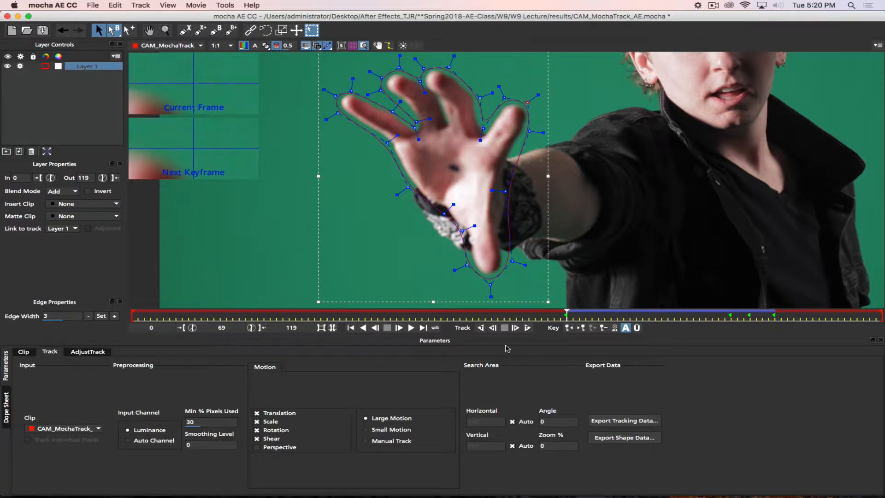
Track Layer 1 continuously backwards to frame 59 and tighten the spline around the thumb tip at frame 61
{"action": "left_click", "coordinate": [480, 328]}
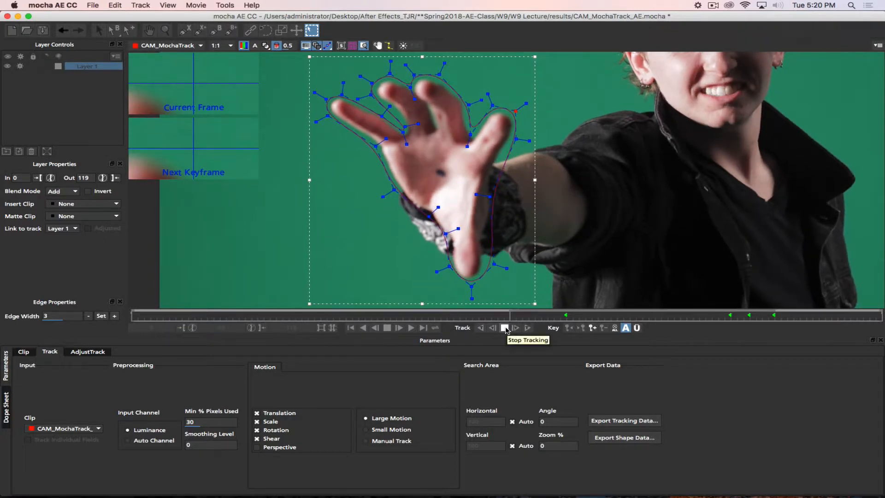
{"action": "left_click", "coordinate": [505, 328]}
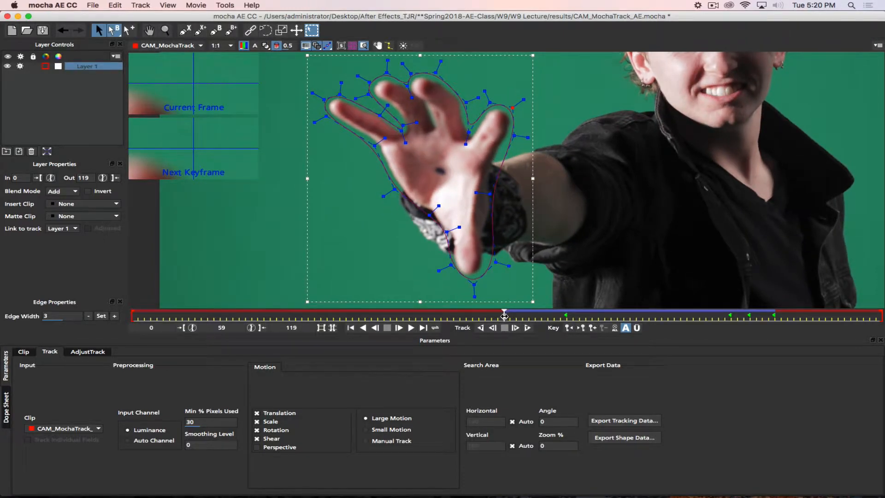
{"action": "left_click_drag", "start_coordinate": [504, 316], "coordinate": [513, 316]}
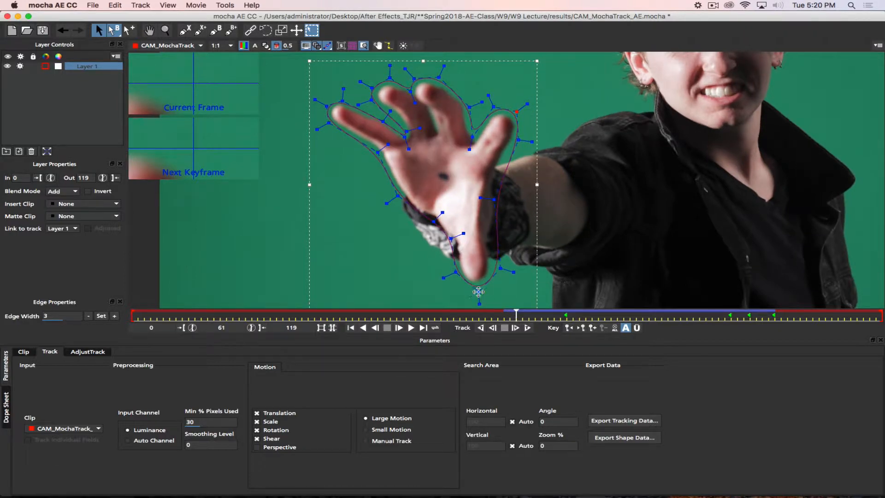
{"action": "left_click_drag", "start_coordinate": [478, 291], "coordinate": [454, 272]}
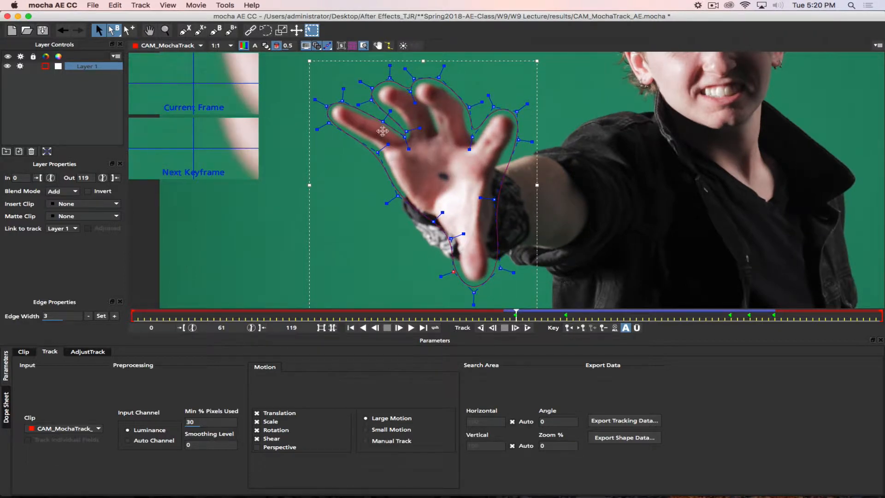
Track Layer 1 backwards from frame 61 to frame 45 and refit the spline at the thumb, wrist side and index fingertip
{"action": "left_click", "coordinate": [481, 328]}
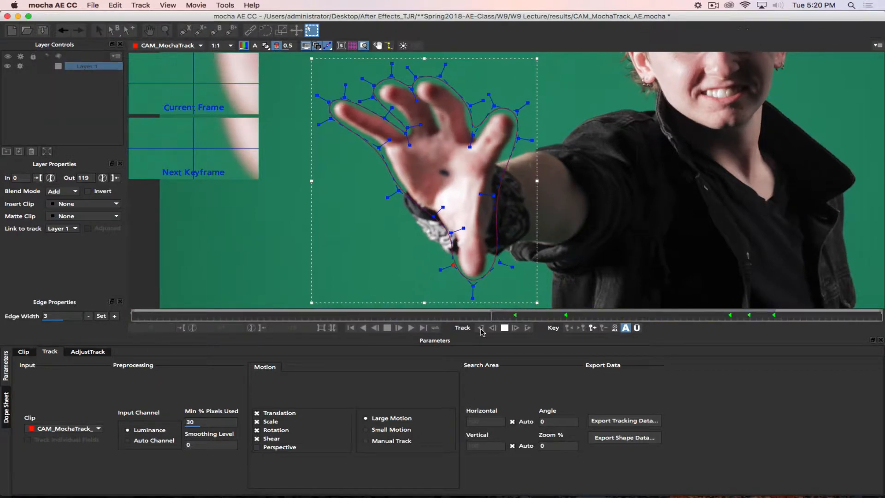
{"action": "left_click", "coordinate": [505, 327]}
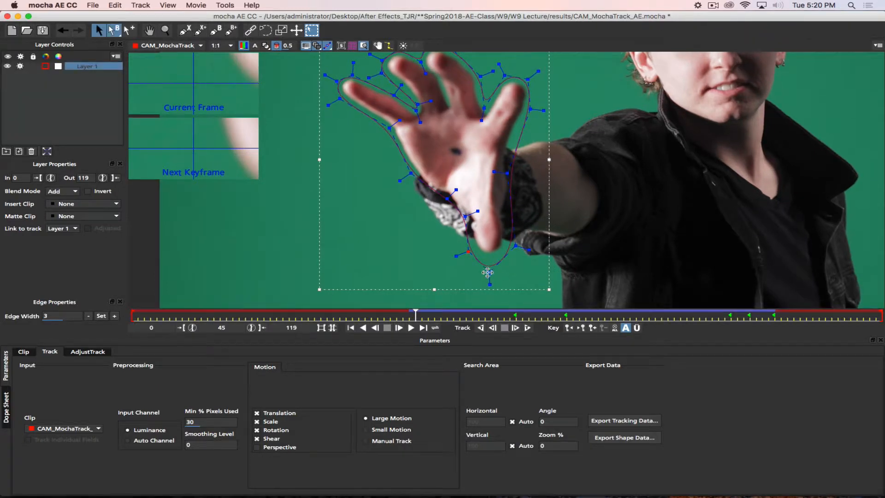
{"action": "left_click_drag", "start_coordinate": [488, 272], "coordinate": [488, 260]}
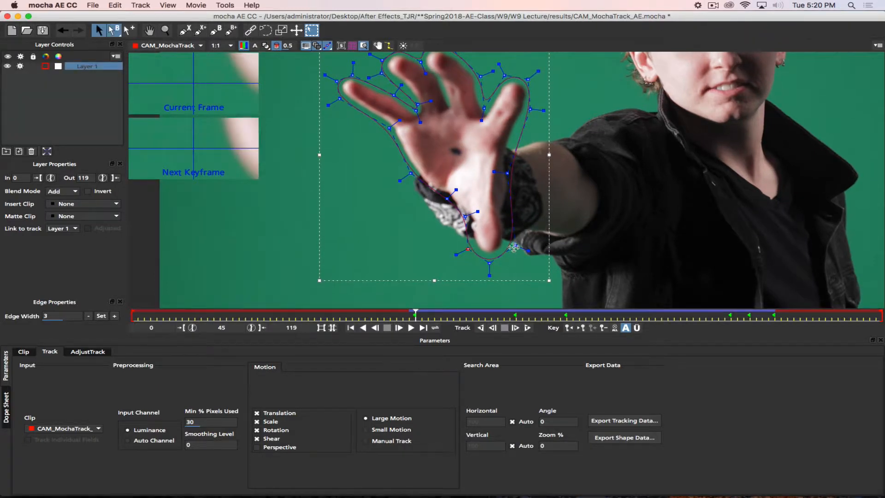
{"action": "key", "text": "x"}
{"action": "left_click_drag", "start_coordinate": [530, 129], "coordinate": [538, 165]}
{"action": "key", "text": "s"}
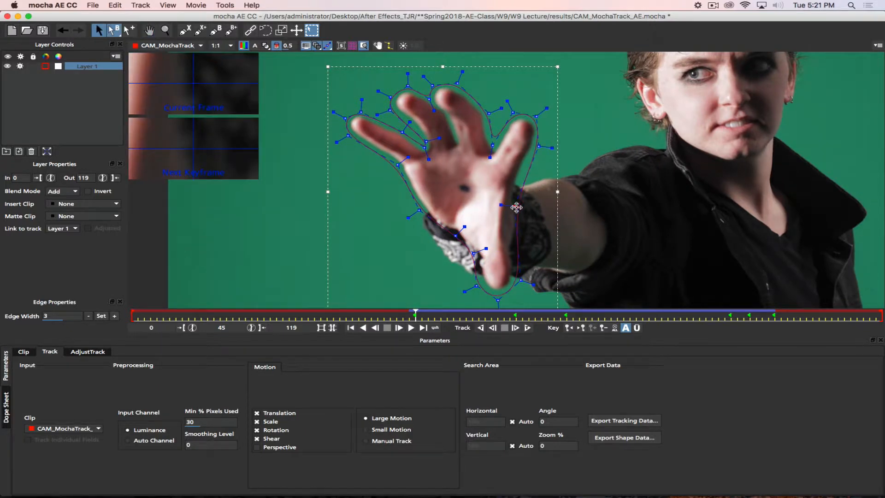
{"action": "left_click", "coordinate": [515, 206]}
{"action": "left_click", "coordinate": [360, 111]}
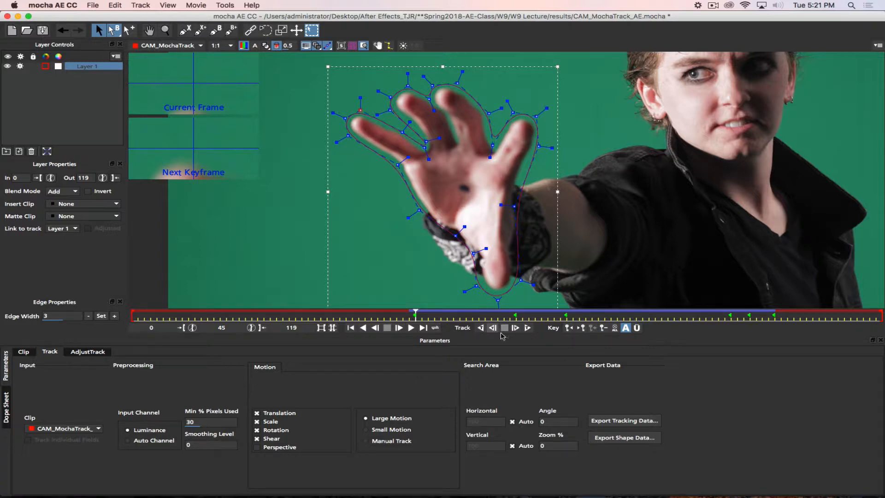
Track Layer 1 backwards to frame 27 and refit the spline around the thumb tip and the lower edge of the palm
{"action": "left_click", "coordinate": [480, 328]}
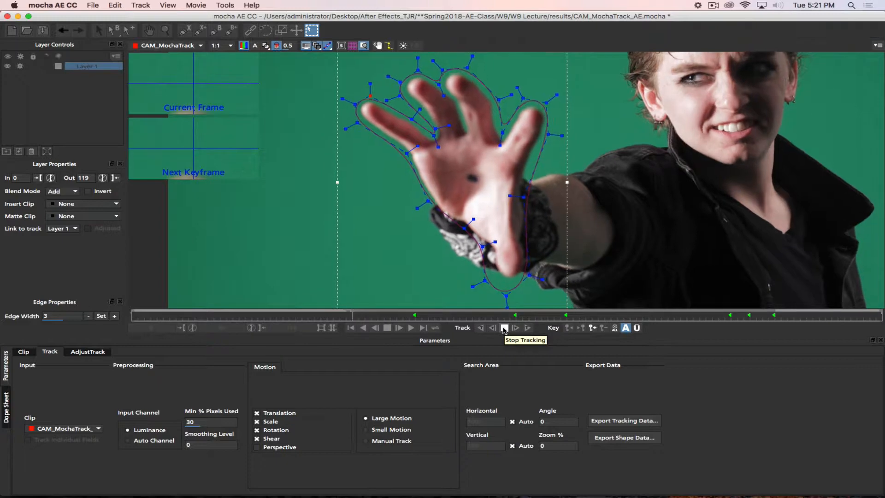
{"action": "left_click", "coordinate": [505, 328]}
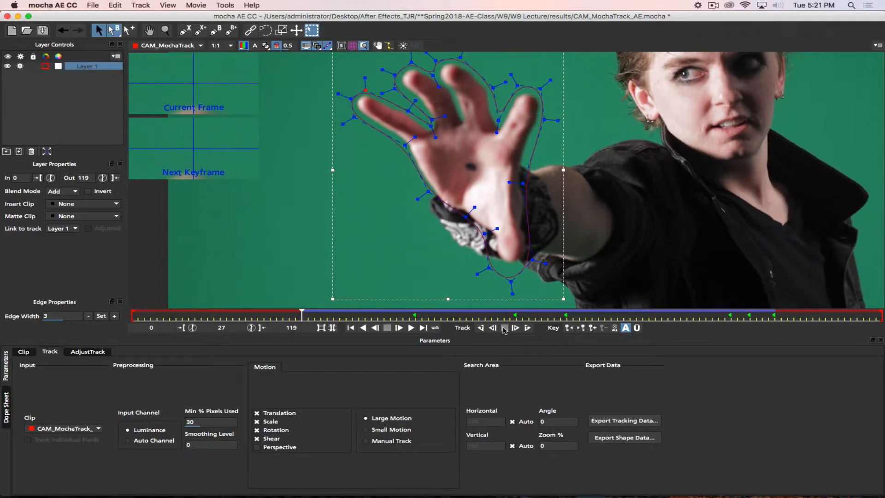
{"action": "left_click_drag", "start_coordinate": [510, 281], "coordinate": [531, 256]}
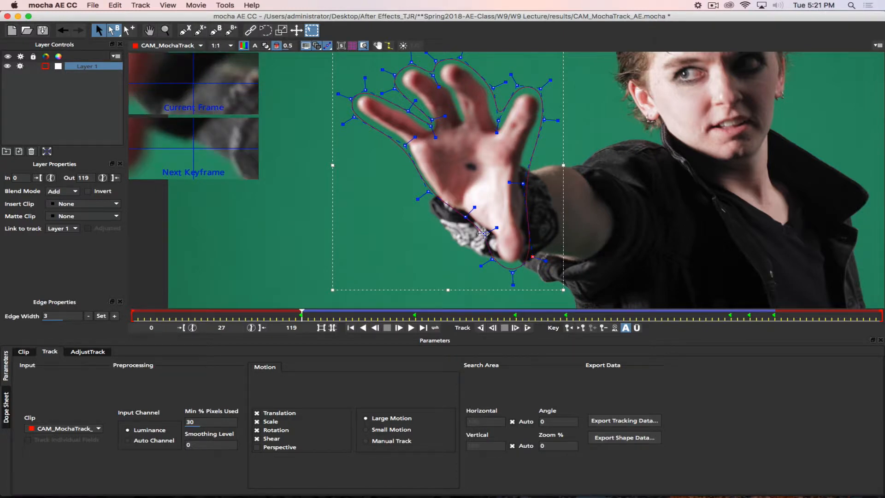
{"action": "left_click_drag", "start_coordinate": [485, 233], "coordinate": [489, 235]}
{"action": "left_click_drag", "start_coordinate": [428, 191], "coordinate": [428, 197]}
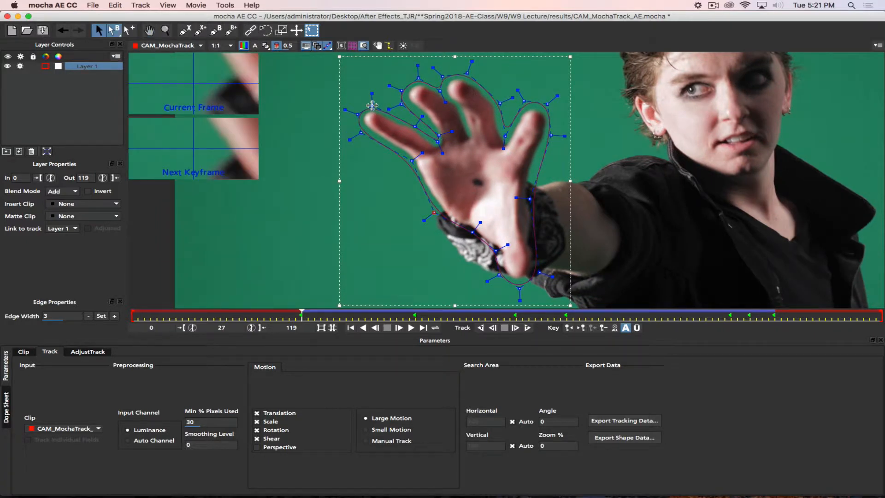
Nudge the spline point above the leftmost fingertip at frame 27 and track Layer 1 backwards to frame 22
{"action": "left_click_drag", "start_coordinate": [372, 106], "coordinate": [373, 103]}
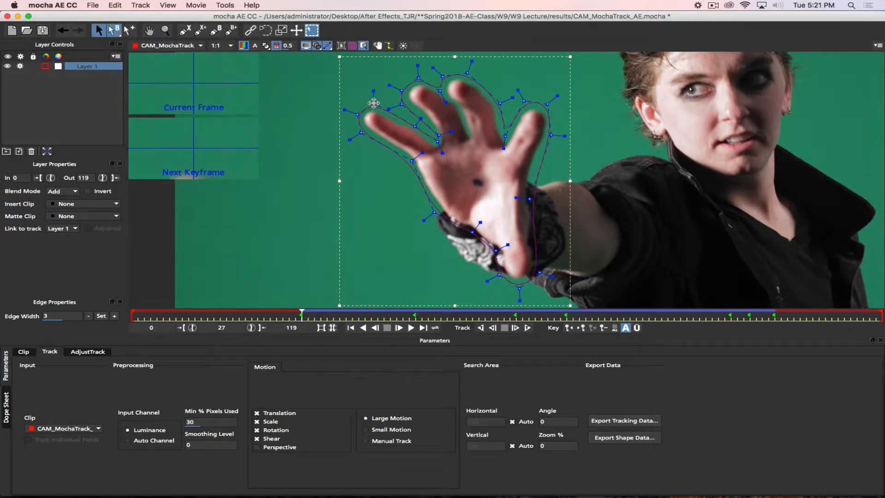
{"action": "left_click", "coordinate": [482, 329]}
{"action": "left_click", "coordinate": [504, 327]}
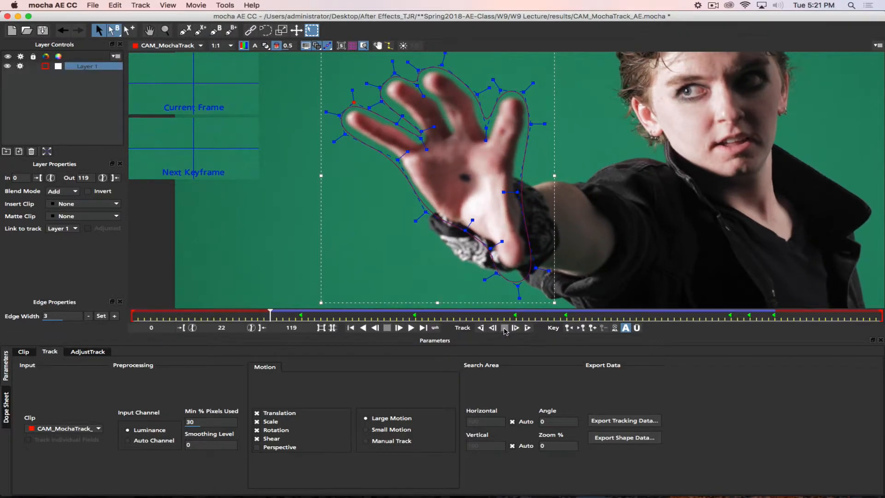
At frame 22, refit the spline at the hand's lowest tip, the wristband side and the rightmost fingertip, and select the lower palm points
{"action": "left_click_drag", "start_coordinate": [516, 279], "coordinate": [525, 278]}
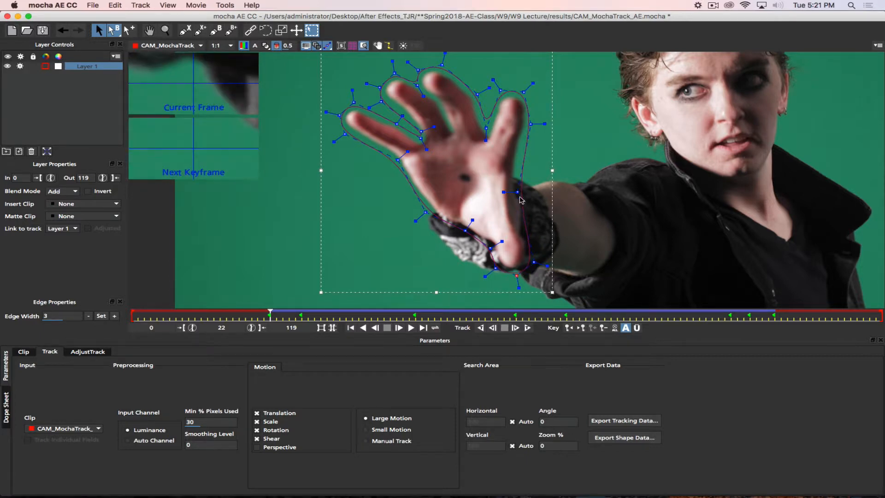
{"action": "left_click_drag", "start_coordinate": [517, 192], "coordinate": [515, 183]}
{"action": "left_click_drag", "start_coordinate": [523, 92], "coordinate": [526, 91]}
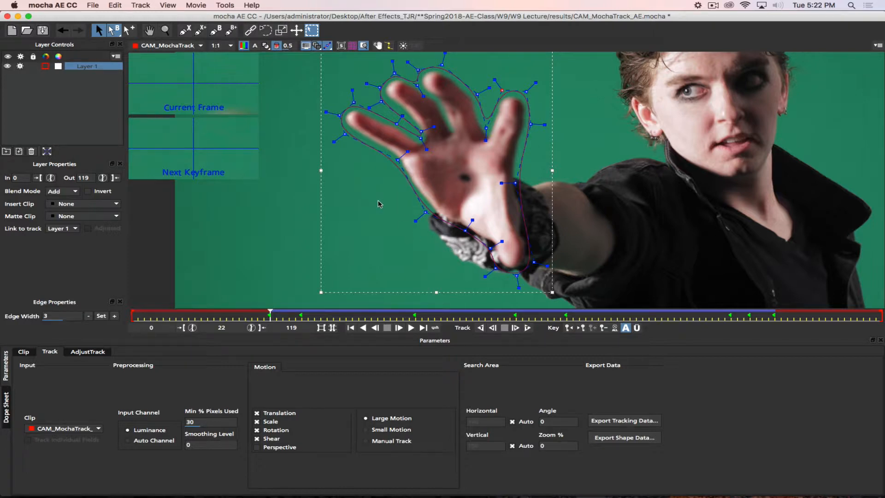
{"action": "left_click_drag", "start_coordinate": [392, 201], "coordinate": [512, 272]}
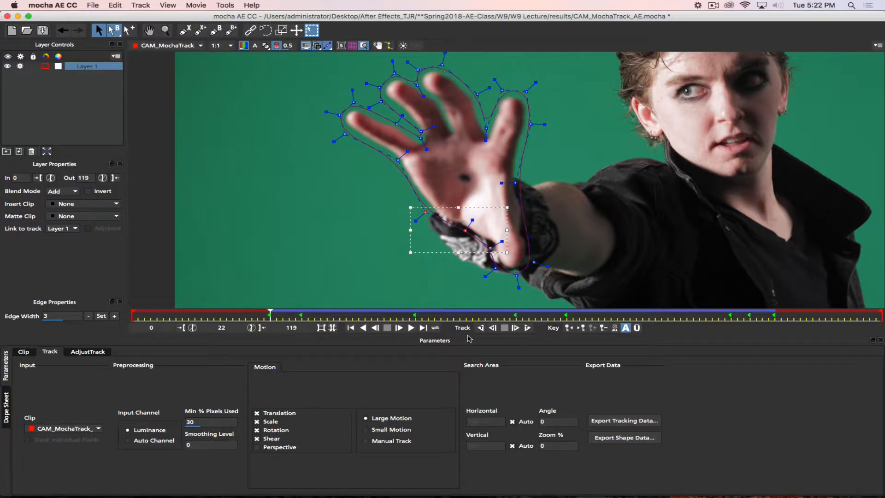
Track Layer 1 backwards to frame 16 and refit the spline around the hand's lowest tip and the wristband side
{"action": "left_click", "coordinate": [480, 329]}
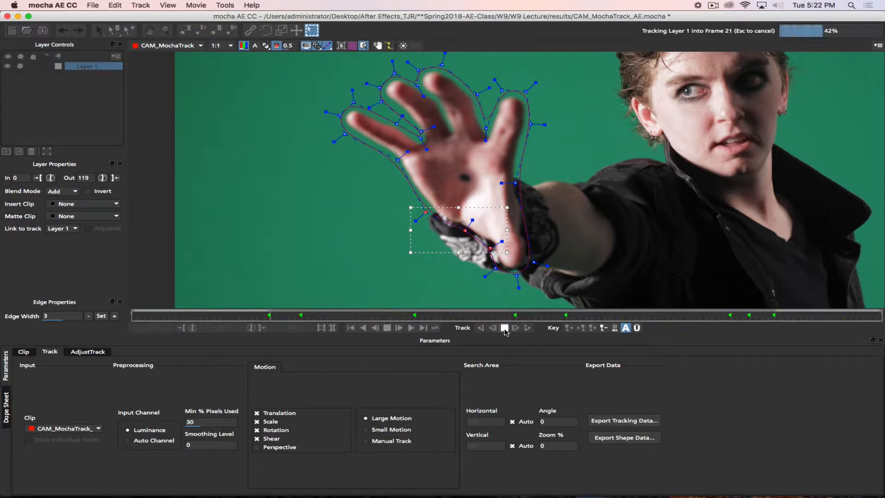
{"action": "left_click", "coordinate": [505, 329]}
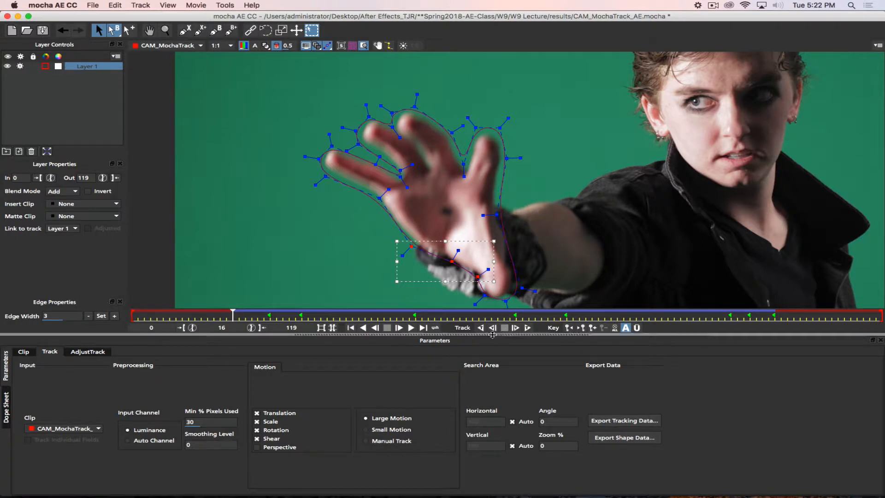
{"action": "left_click", "coordinate": [483, 298]}
{"action": "left_click_drag", "start_coordinate": [484, 298], "coordinate": [524, 290]}
{"action": "left_click", "coordinate": [494, 213]}
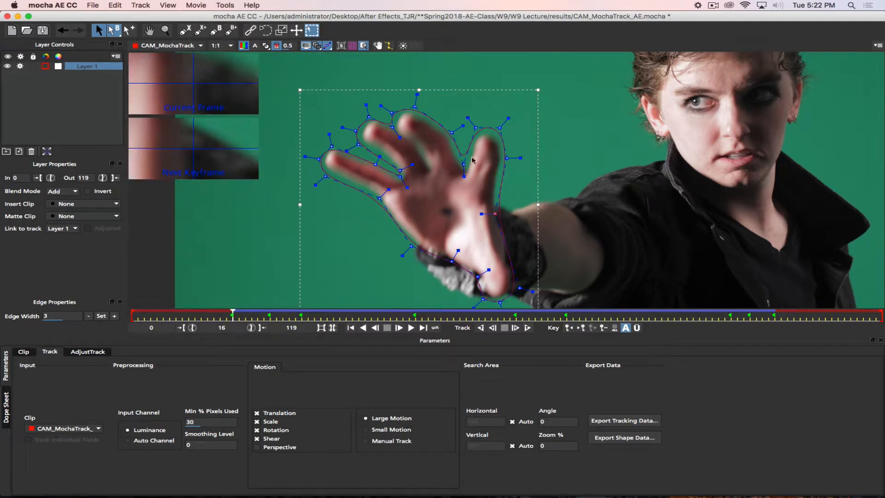
Track Layer 1 backwards to frame 13 and tighten the spline around the hand's lowest tip
{"action": "left_click", "coordinate": [481, 328]}
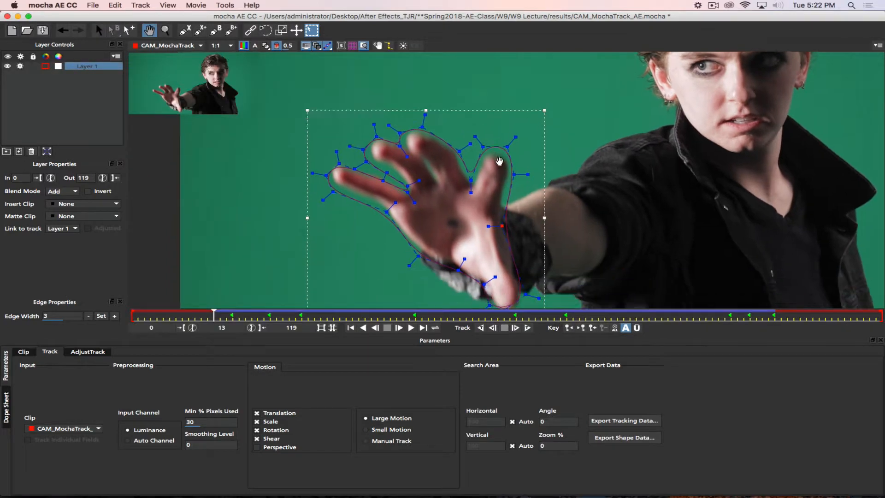
{"action": "left_click_drag", "start_coordinate": [499, 161], "coordinate": [502, 133]}
{"action": "left_click_drag", "start_coordinate": [548, 272], "coordinate": [538, 169]}
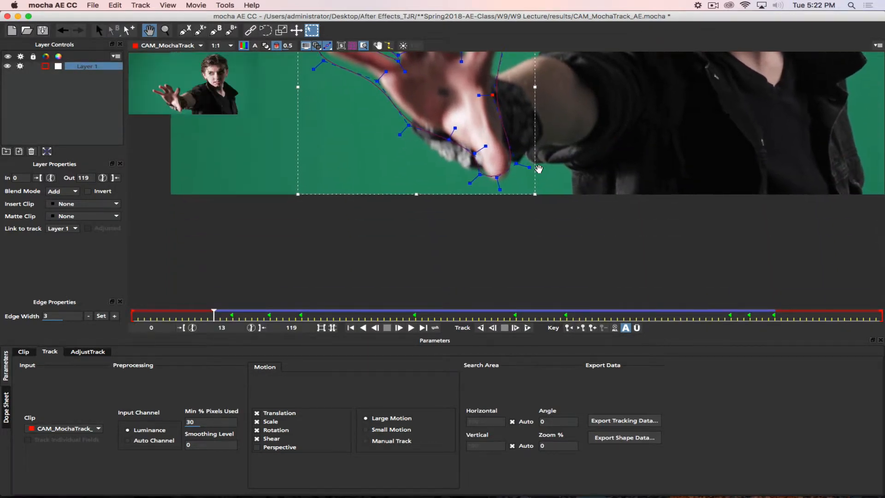
{"action": "key", "text": "s"}
{"action": "left_click_drag", "start_coordinate": [485, 177], "coordinate": [538, 234]}
{"action": "key", "text": "x"}
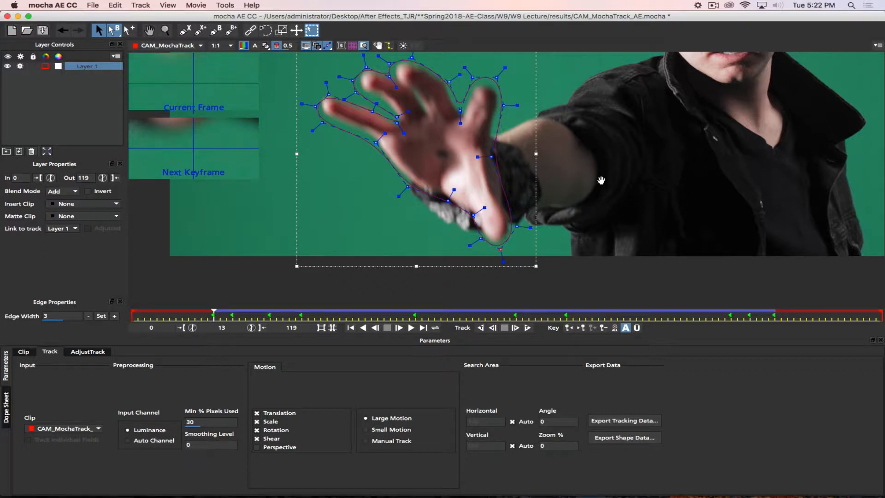
At frame 13, refit the spline around the upper and leftmost fingertips and along the lower edge of the palm
{"action": "left_click_drag", "start_coordinate": [601, 179], "coordinate": [627, 206]}
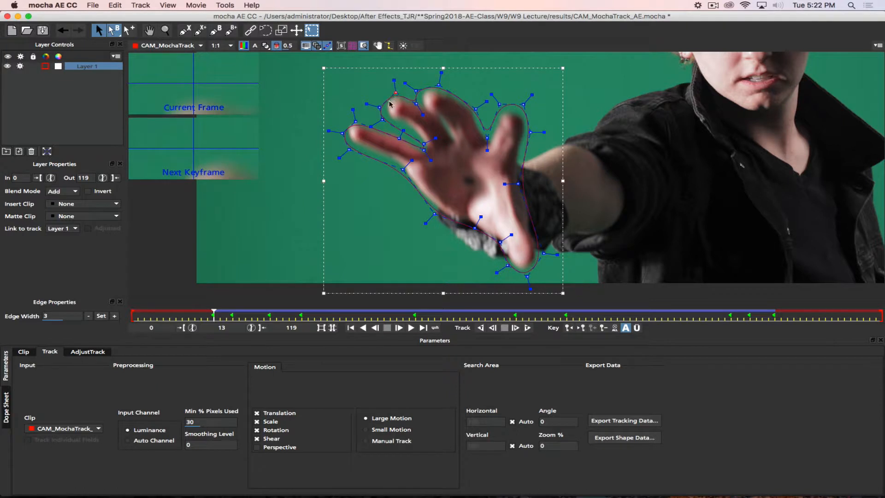
{"action": "left_click_drag", "start_coordinate": [380, 108], "coordinate": [419, 101]}
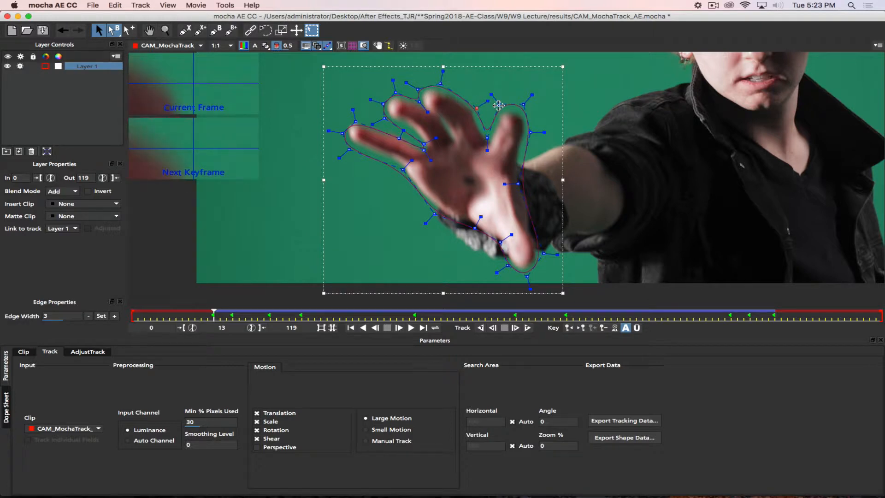
{"action": "left_click_drag", "start_coordinate": [524, 104], "coordinate": [528, 132]}
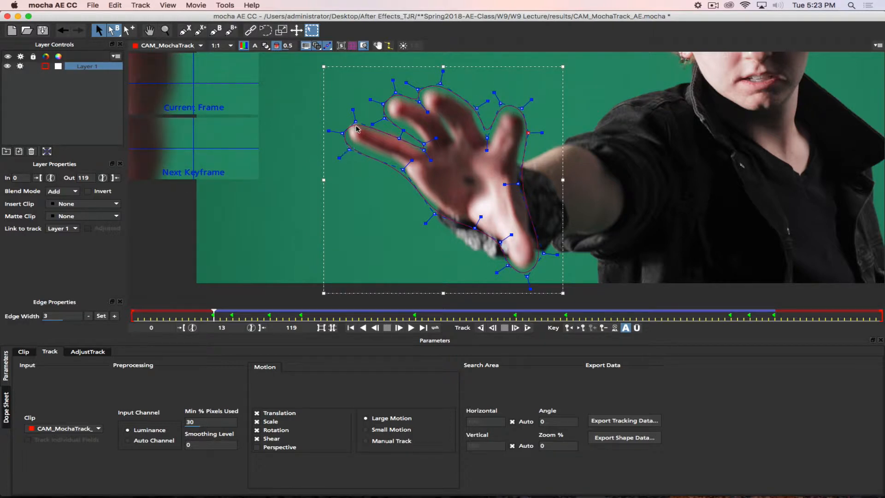
{"action": "left_click_drag", "start_coordinate": [343, 133], "coordinate": [351, 147]}
{"action": "left_click_drag", "start_coordinate": [402, 169], "coordinate": [400, 165]}
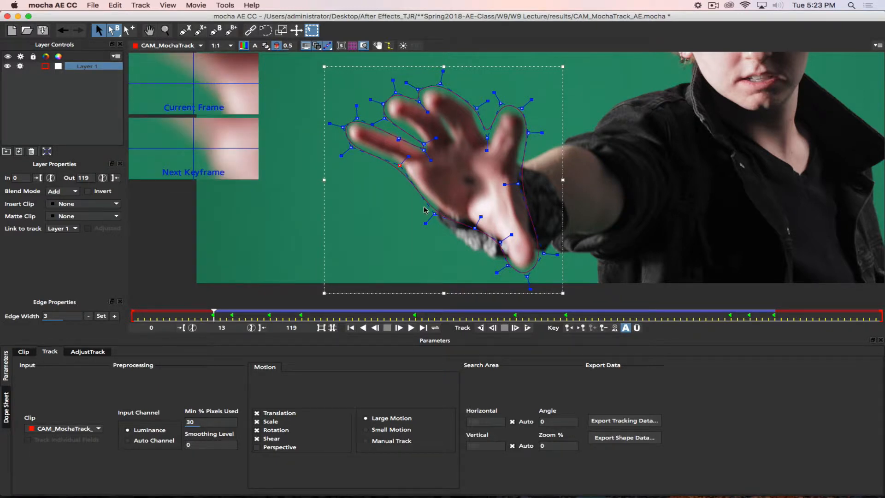
{"action": "left_click_drag", "start_coordinate": [501, 241], "coordinate": [498, 242]}
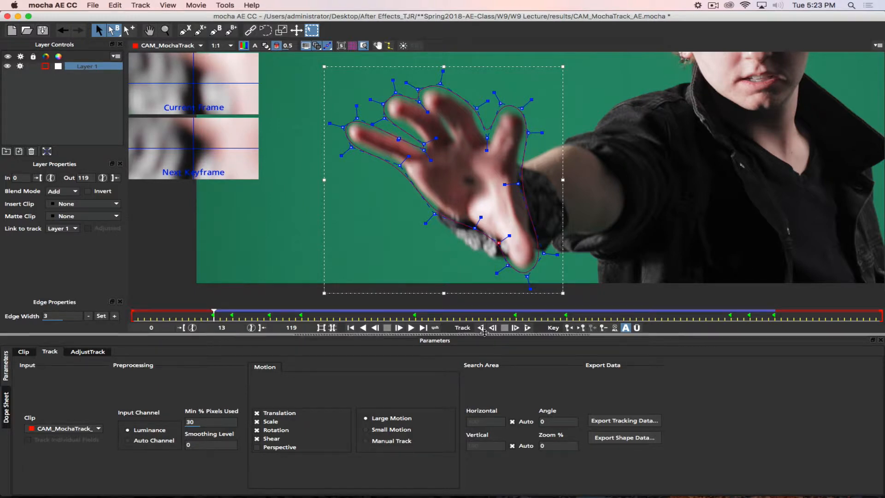
Track Layer 1 back to frame 12 and adjust the spline between the left fingers, at the upper fingertips and beside the wristband
{"action": "key", "text": "comma"}
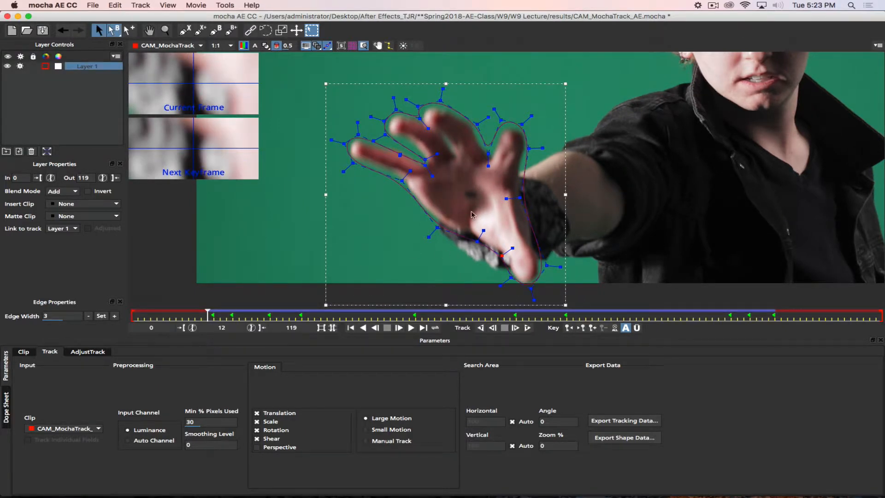
{"action": "left_click_drag", "start_coordinate": [473, 214], "coordinate": [479, 174]}
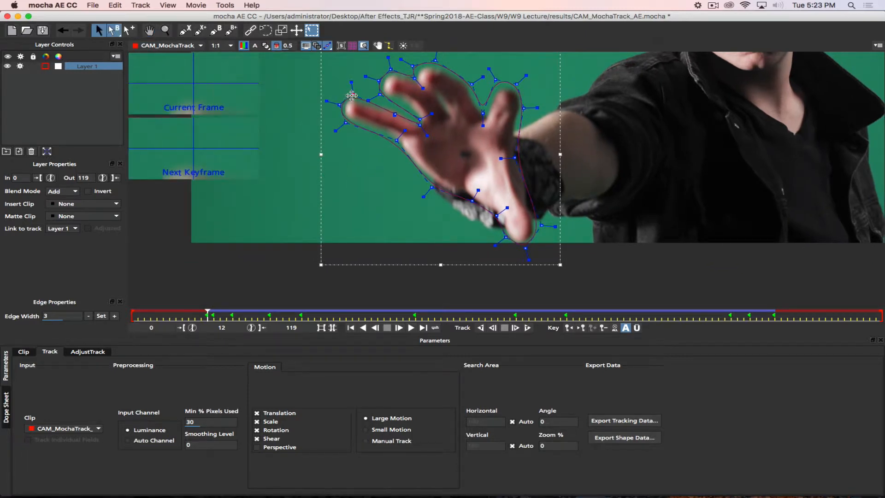
{"action": "left_click", "coordinate": [396, 112]}
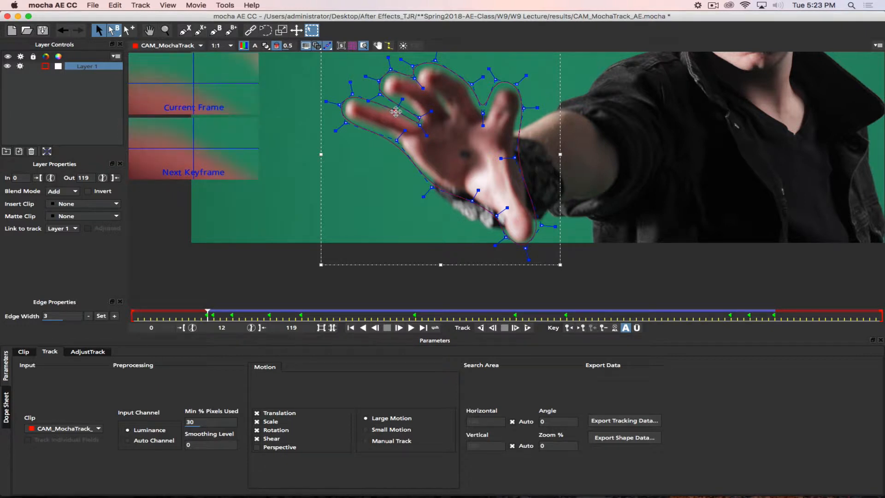
{"action": "left_click", "coordinate": [435, 61]}
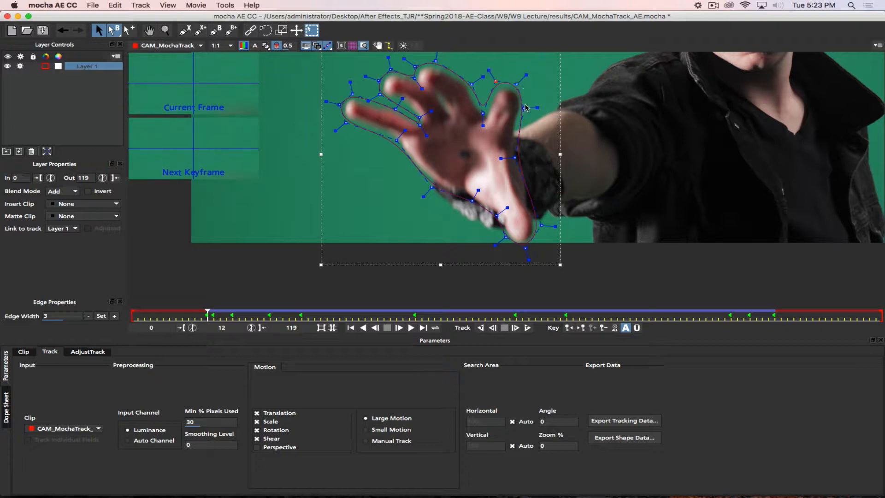
{"action": "left_click", "coordinate": [515, 157]}
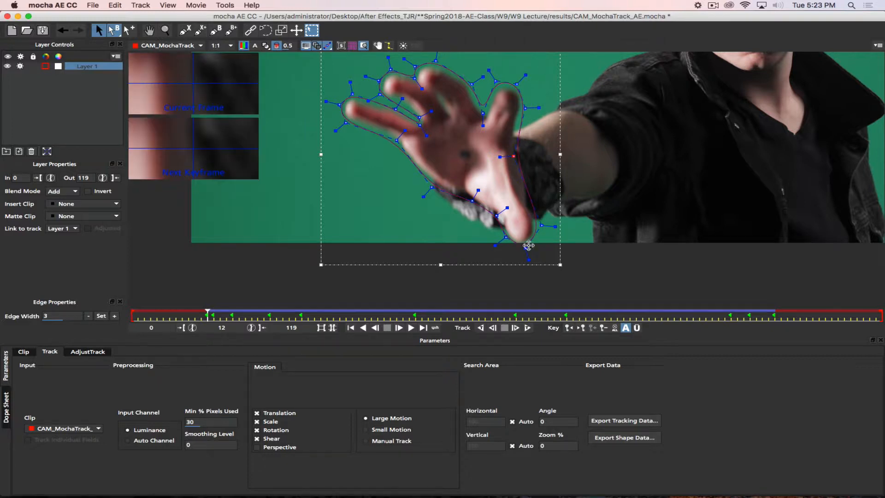
Track Layer 1 backwards frame by frame to frame 10 and refit the spline around the fingertips and the lower palm edge
{"action": "left_click", "coordinate": [492, 328]}
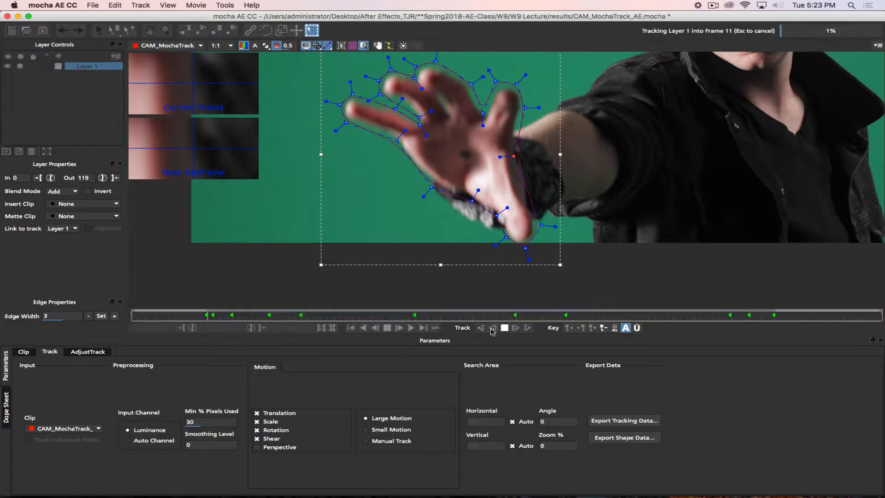
{"action": "left_click", "coordinate": [492, 328]}
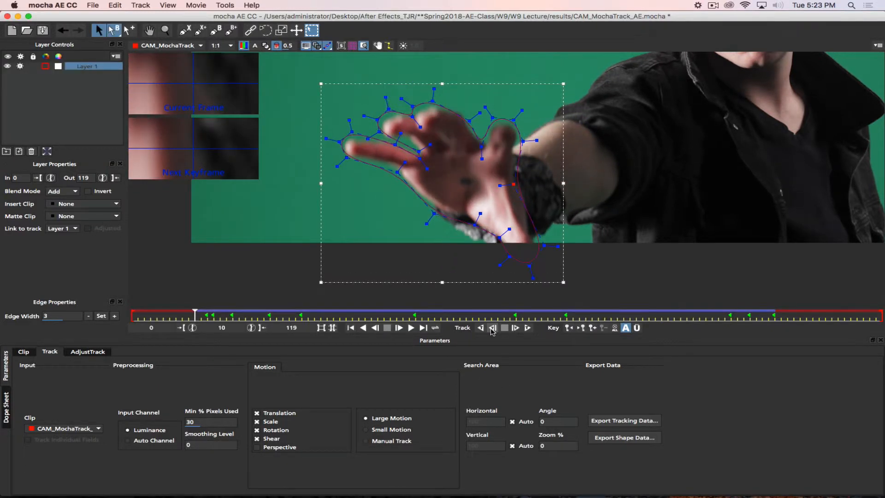
{"action": "left_click", "coordinate": [345, 158]}
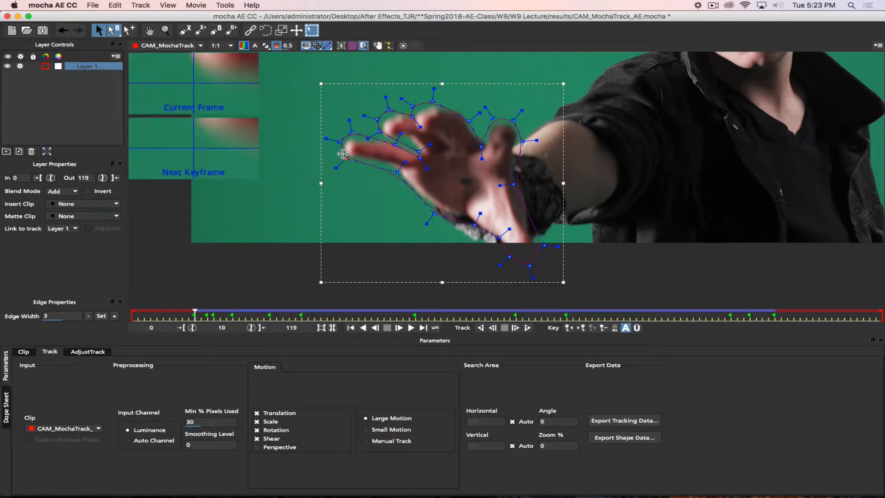
{"action": "left_click", "coordinate": [351, 134]}
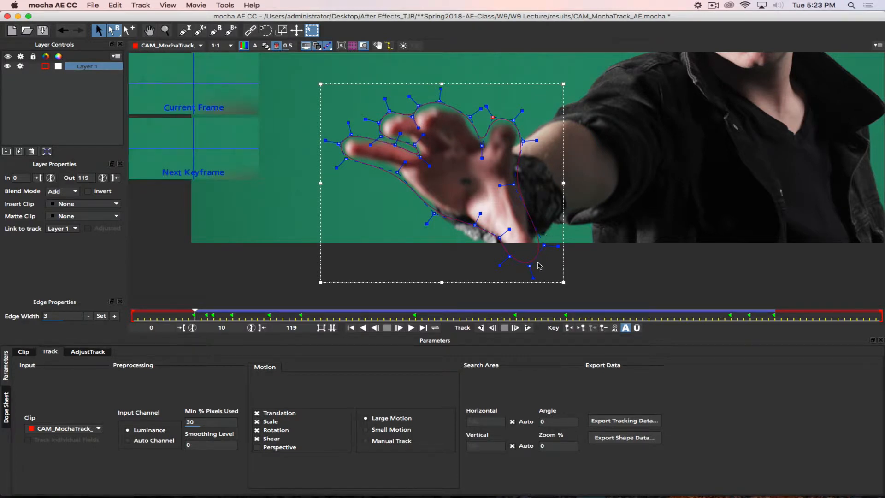
{"action": "left_click_drag", "start_coordinate": [499, 239], "coordinate": [495, 239]}
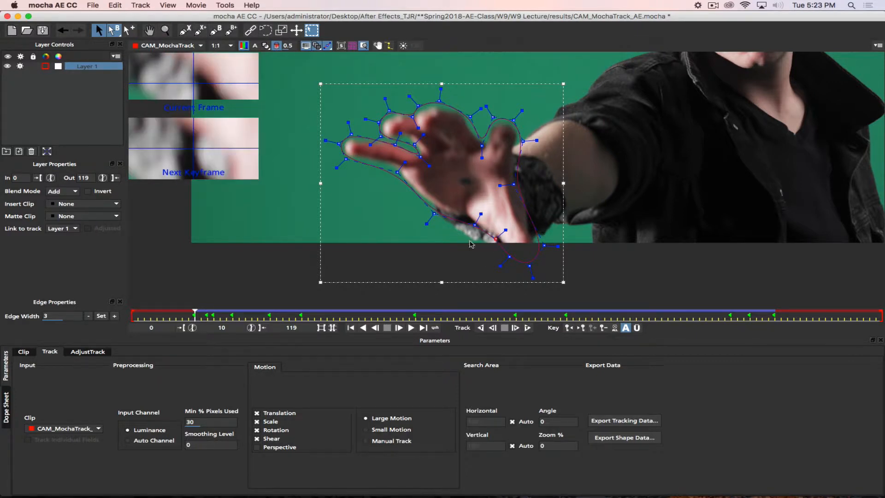
Track Layer 1 back to frame 9 and refit the spline around the curled fingertips, the leftmost finger and the lower palm edge
{"action": "left_click", "coordinate": [492, 327]}
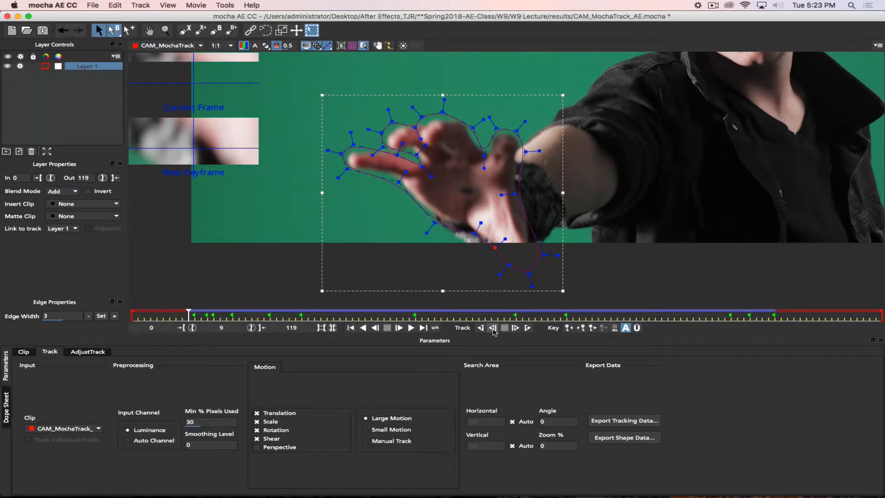
{"action": "left_click", "coordinate": [391, 125]}
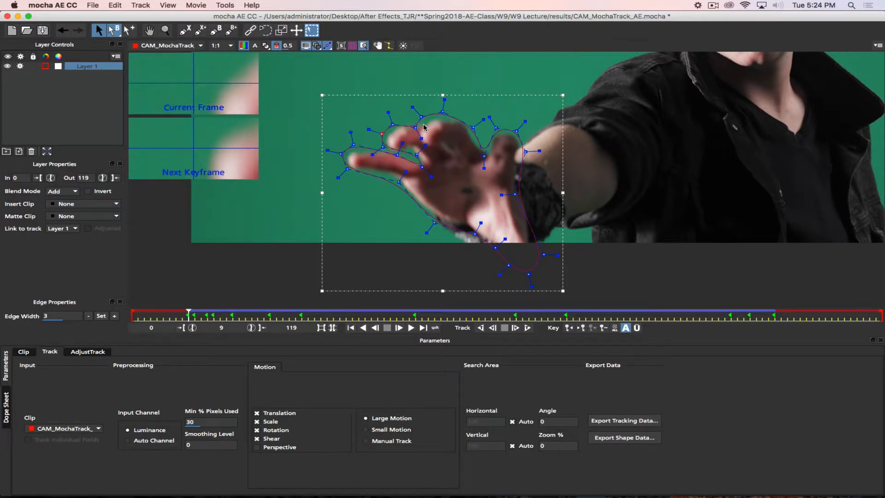
{"action": "left_click", "coordinate": [444, 112]}
{"action": "left_click_drag", "start_coordinate": [443, 112], "coordinate": [443, 116]}
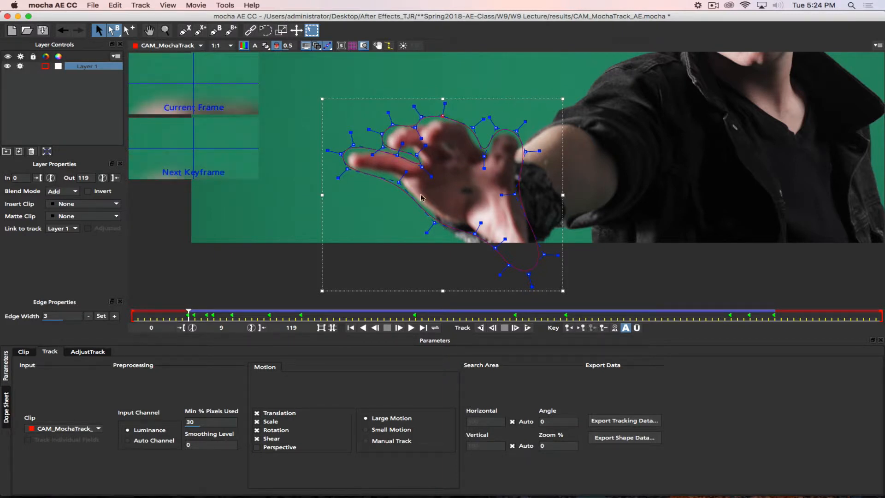
{"action": "left_click", "coordinate": [422, 164]}
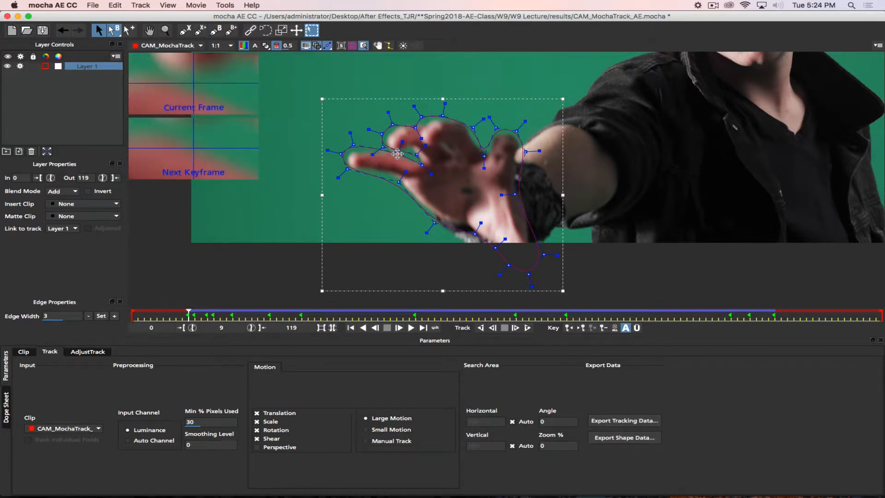
{"action": "left_click_drag", "start_coordinate": [347, 169], "coordinate": [347, 171]}
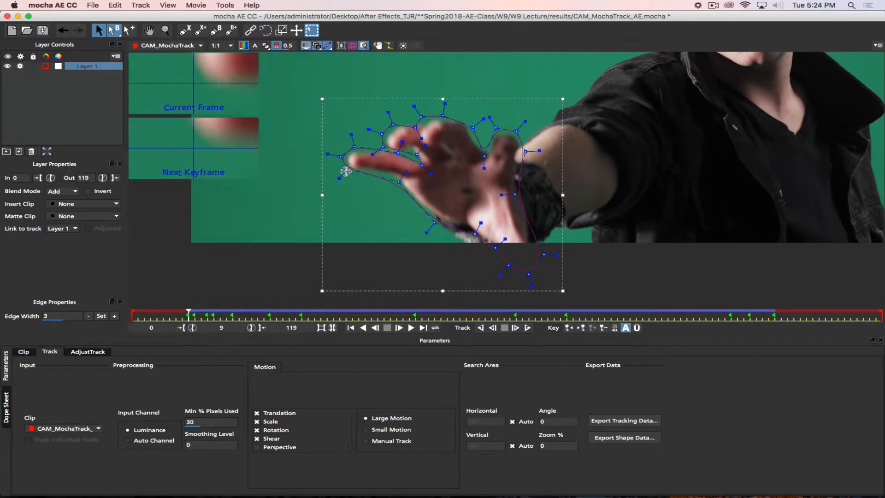
{"action": "left_click", "coordinate": [434, 226]}
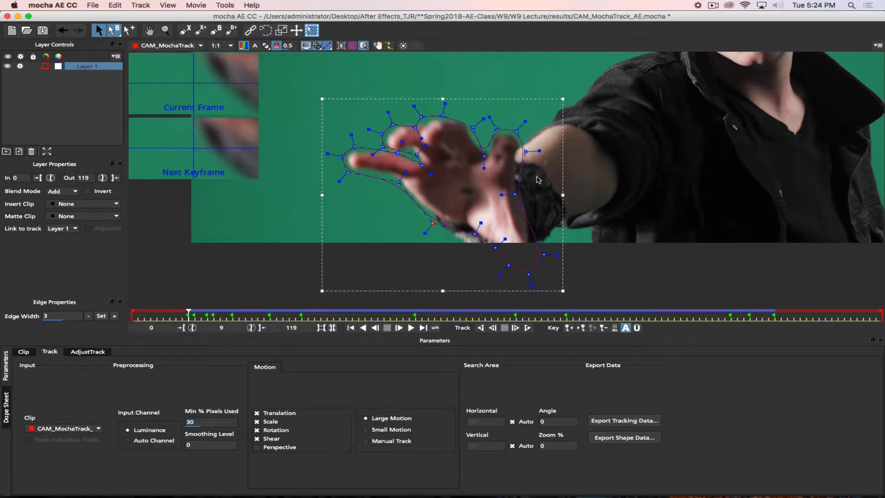
Track Layer 1 back to frame 8 and refit the spline around the curled fingertips, the upper fingertips and the leftmost fingertip
{"action": "left_click", "coordinate": [492, 328]}
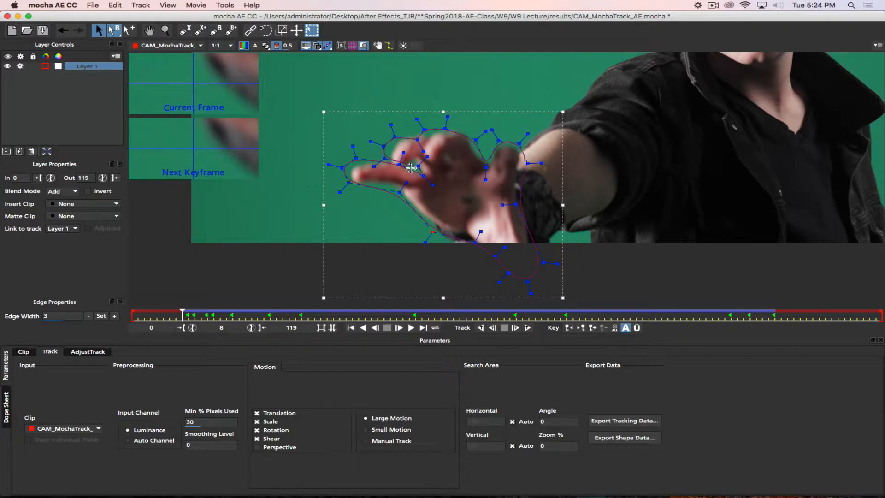
{"action": "left_click", "coordinate": [385, 160]}
{"action": "left_click", "coordinate": [394, 137]}
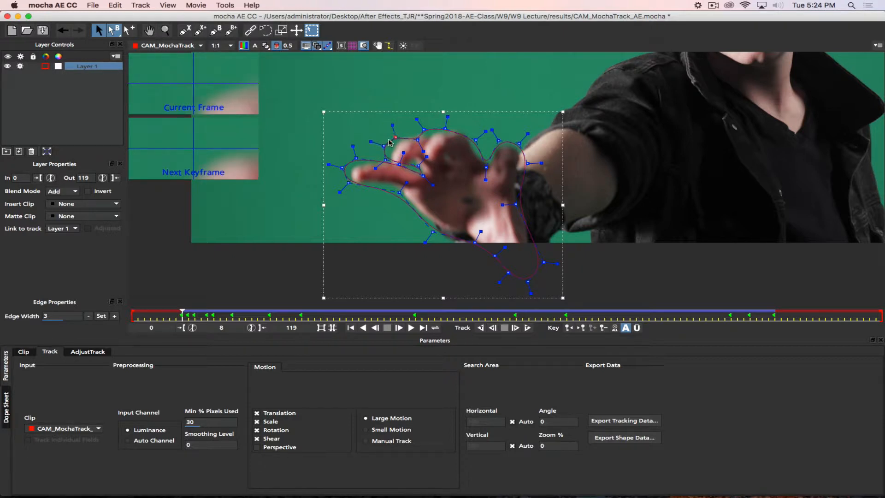
{"action": "left_click_drag", "start_coordinate": [390, 142], "coordinate": [456, 127]}
{"action": "left_click", "coordinate": [475, 140]}
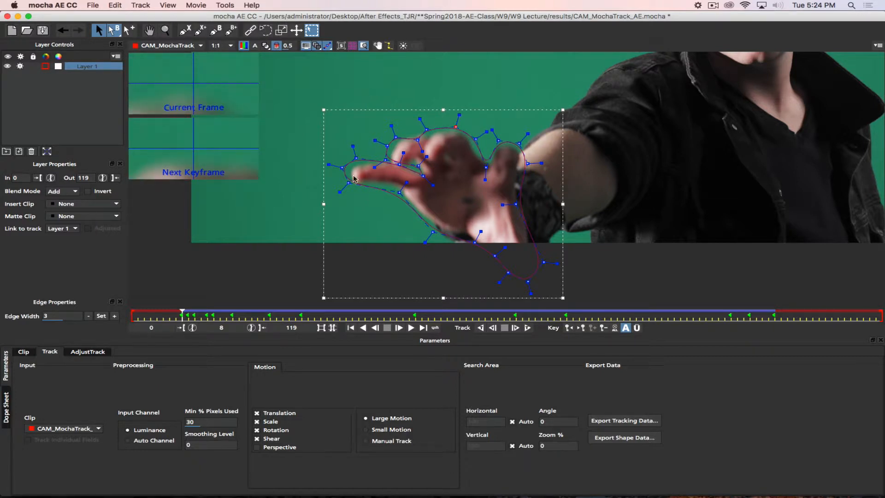
{"action": "left_click_drag", "start_coordinate": [348, 184], "coordinate": [356, 159]}
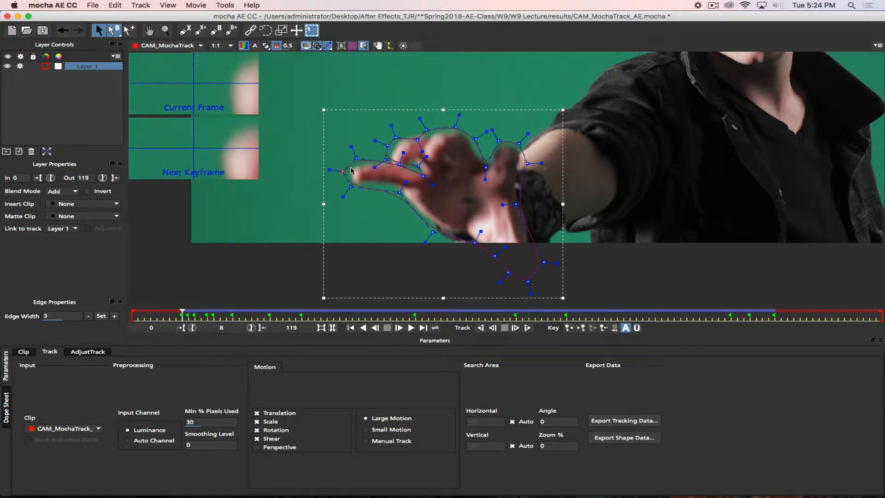
{"action": "left_click", "coordinate": [343, 173]}
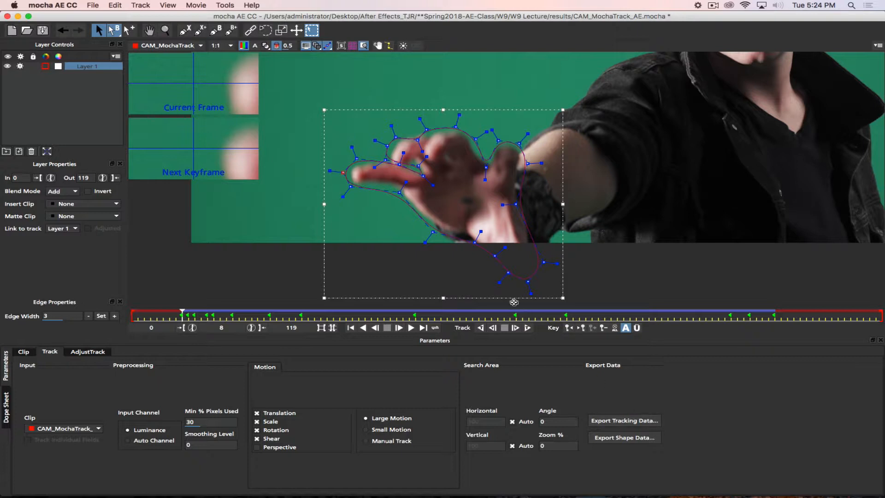
Track Layer 1 back to frame 7 and tighten the spline around the leftmost fingertip and the curled finger beside it
{"action": "left_click", "coordinate": [493, 327]}
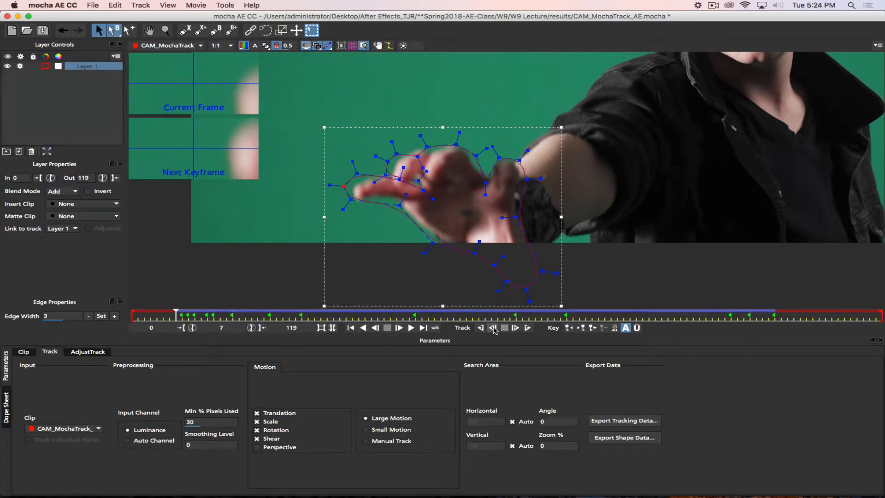
{"action": "left_click_drag", "start_coordinate": [344, 186], "coordinate": [345, 192]}
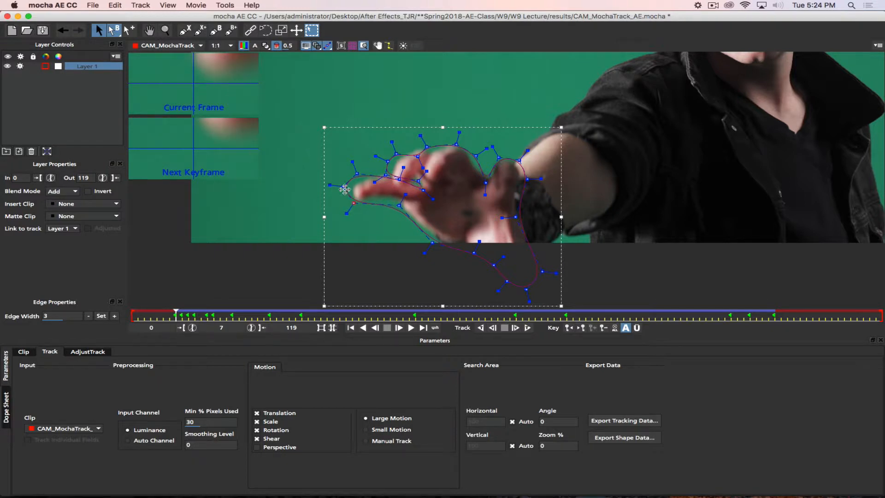
{"action": "left_click", "coordinate": [359, 174]}
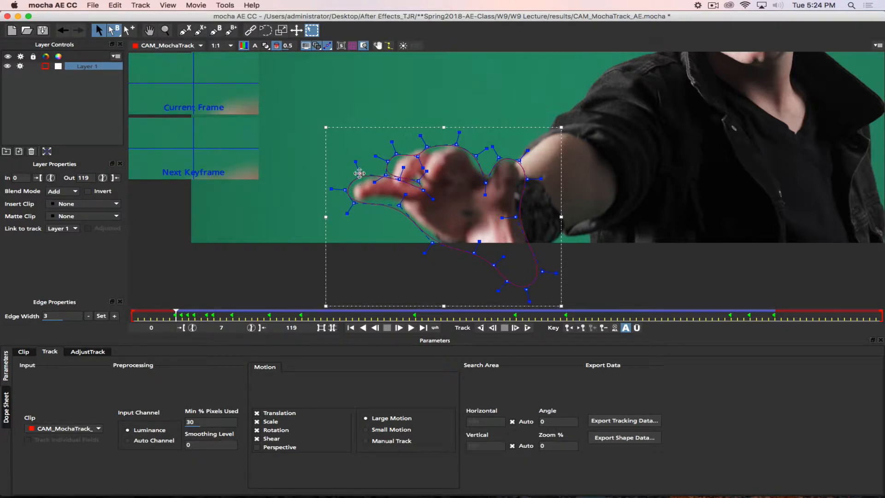
{"action": "left_click_drag", "start_coordinate": [358, 174], "coordinate": [362, 175]}
{"action": "left_click_drag", "start_coordinate": [426, 146], "coordinate": [405, 151]}
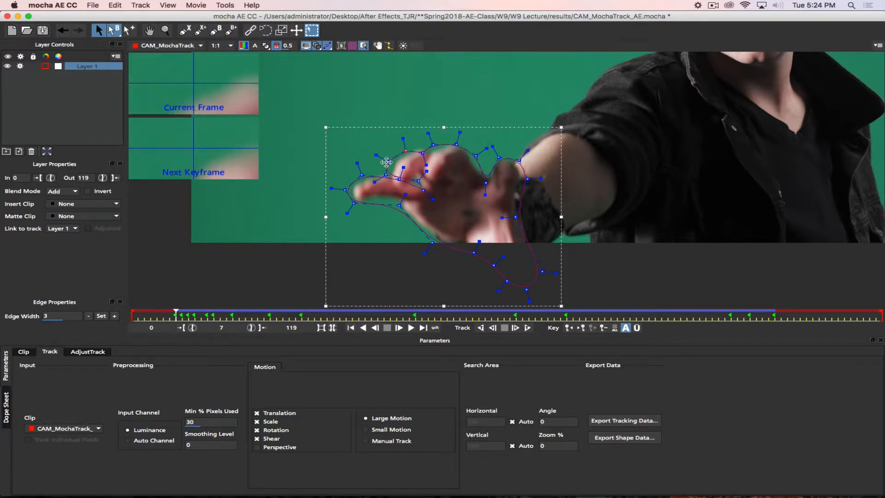
{"action": "left_click", "coordinate": [386, 162]}
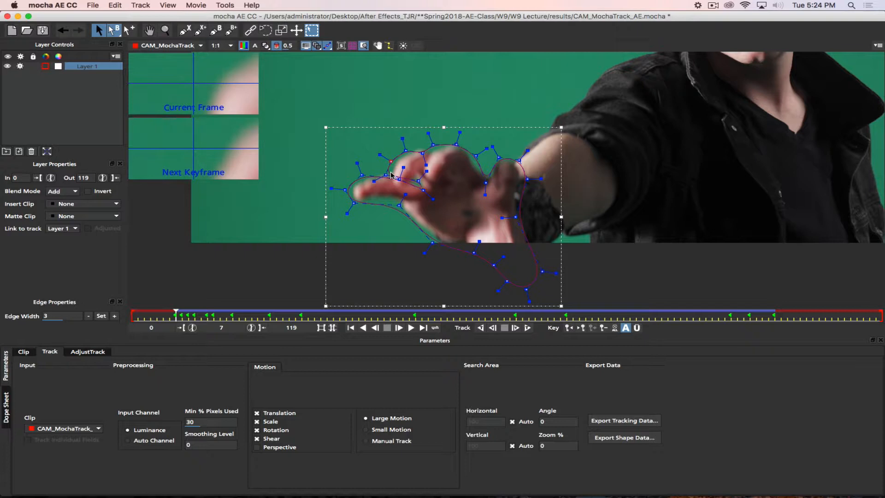
Track Layer 1 back to frame 6 and refit the spline at the leftmost fingertip and over the neighbouring curled fingers
{"action": "left_click", "coordinate": [493, 327]}
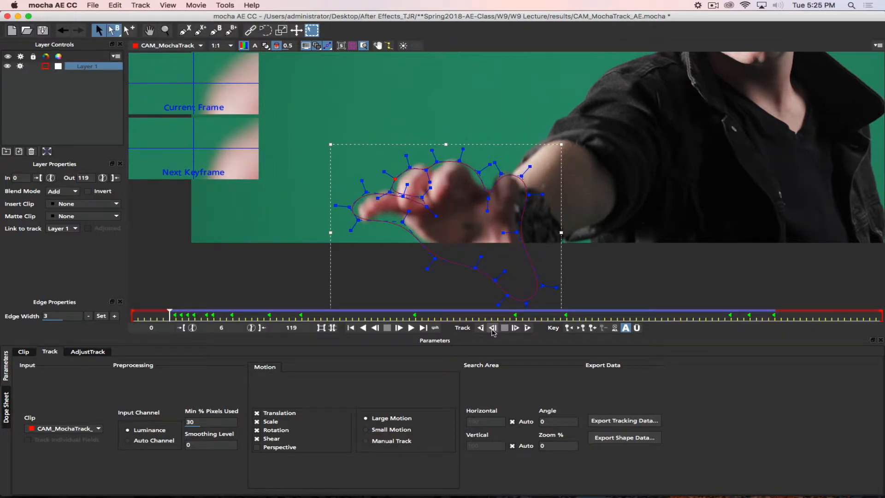
{"action": "mouse_move", "coordinate": [349, 208]}
{"action": "left_mouse_down"}
{"action": "mouse_move", "coordinate": [354, 225]}
{"action": "mouse_move", "coordinate": [348, 210]}
{"action": "left_mouse_up"}
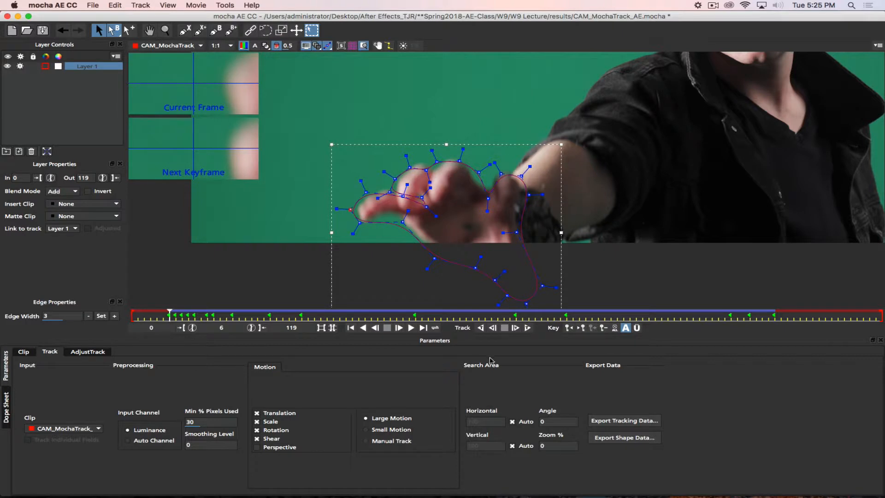
{"action": "left_click_drag", "start_coordinate": [409, 167], "coordinate": [431, 169]}
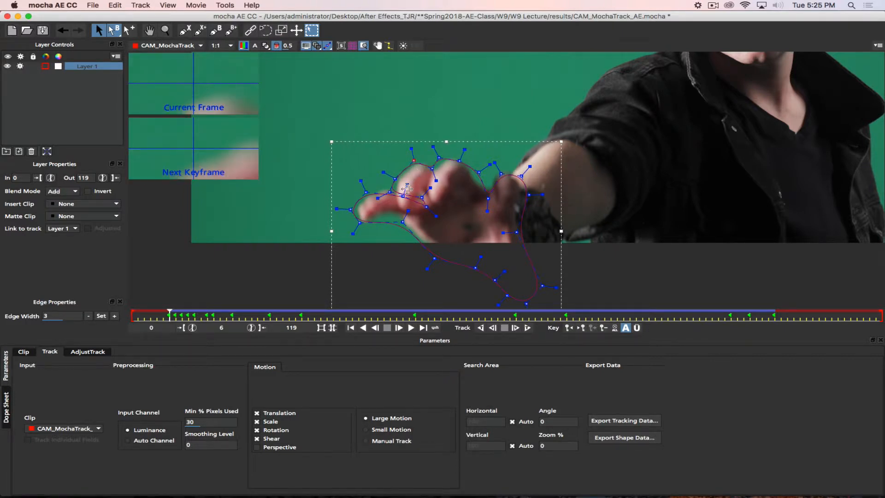
{"action": "left_click_drag", "start_coordinate": [391, 190], "coordinate": [393, 189]}
{"action": "left_click", "coordinate": [395, 178]}
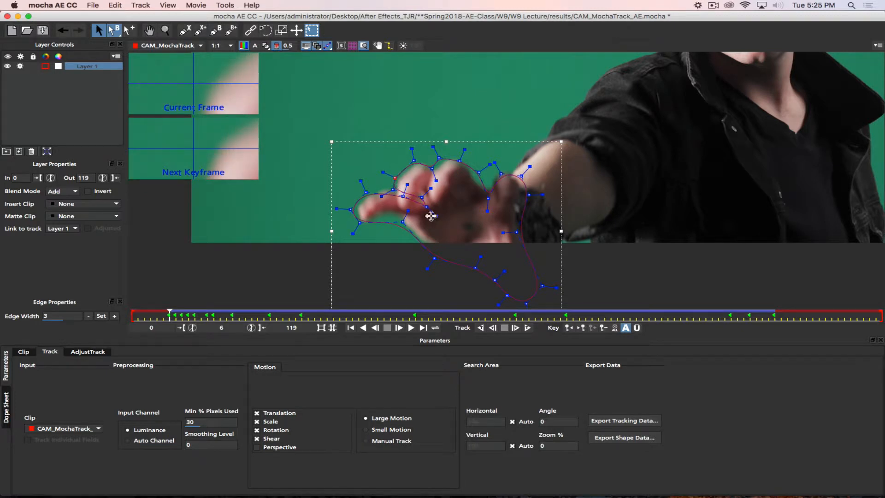
Track Layer 1 backwards frame by frame to frame 4, nudging the whole spline onto the hand and refitting it at the leftmost finger
{"action": "left_click", "coordinate": [493, 328]}
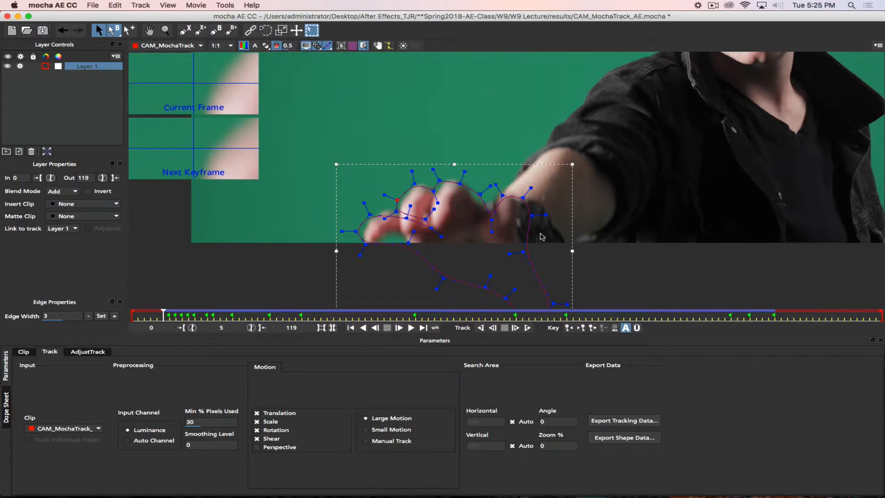
{"action": "left_click", "coordinate": [501, 261]}
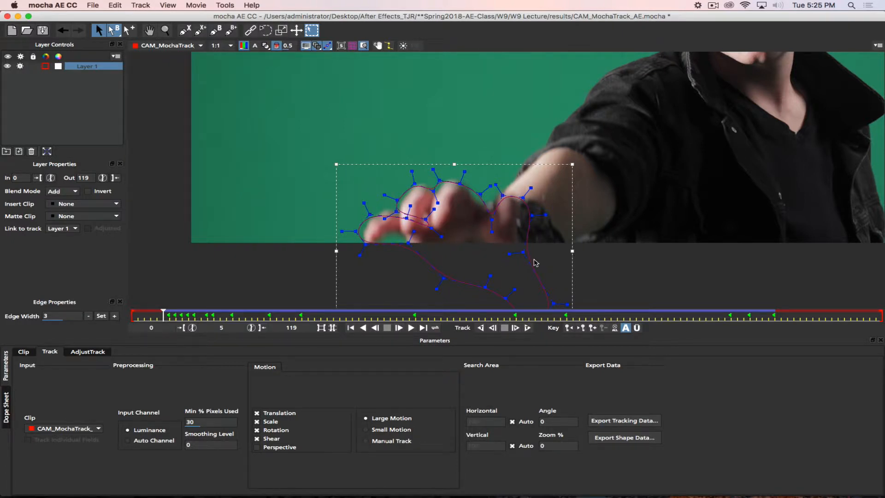
{"action": "left_click_drag", "start_coordinate": [522, 252], "coordinate": [522, 249]}
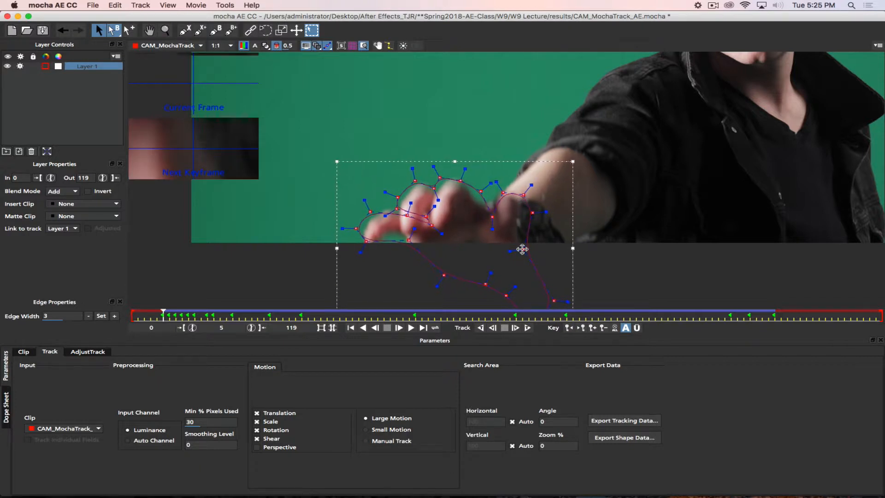
{"action": "left_click", "coordinate": [493, 329]}
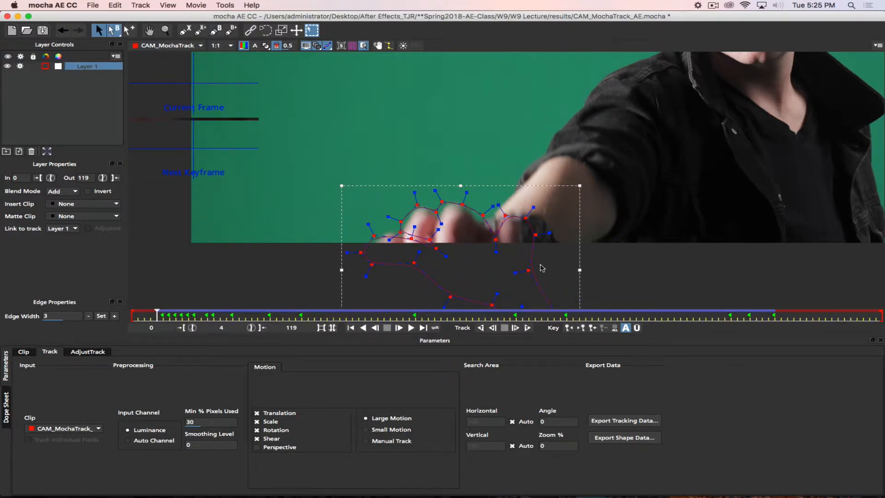
{"action": "left_click_drag", "start_coordinate": [527, 269], "coordinate": [526, 268]}
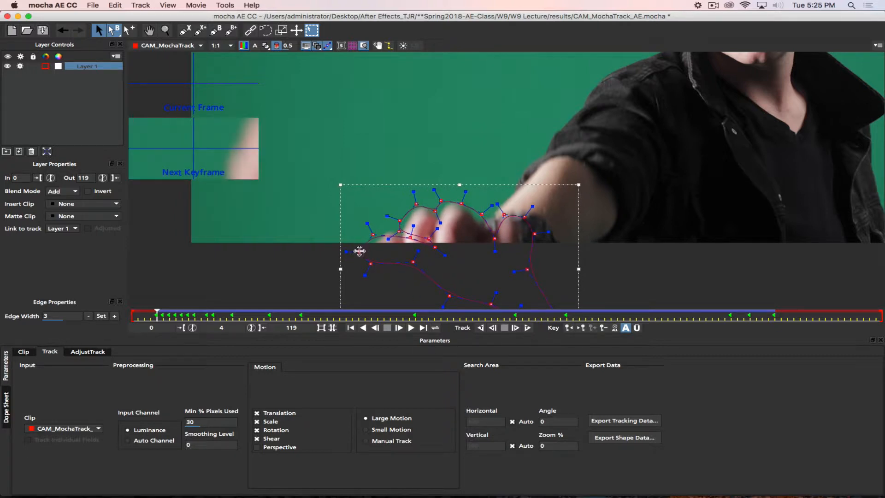
{"action": "left_click_drag", "start_coordinate": [358, 249], "coordinate": [376, 234]}
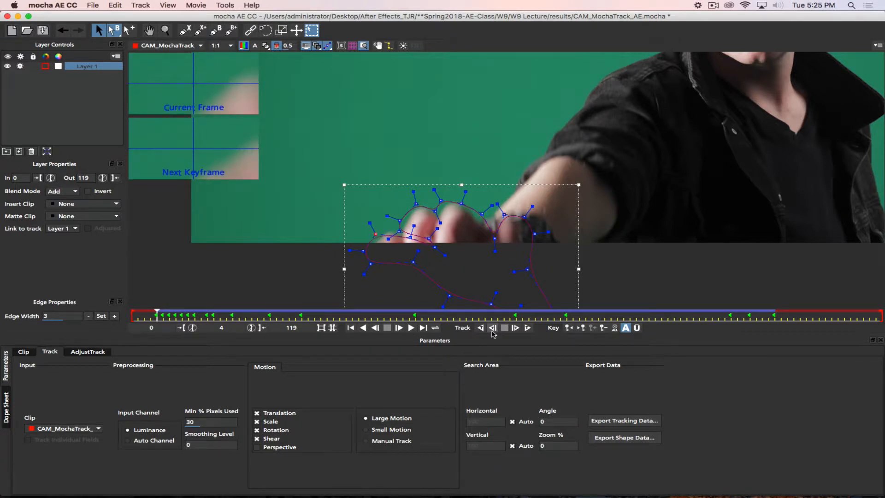
Track Layer 1 back to frame 2 and move the whole spline down below the picture's lower edge
{"action": "left_click", "coordinate": [492, 329]}
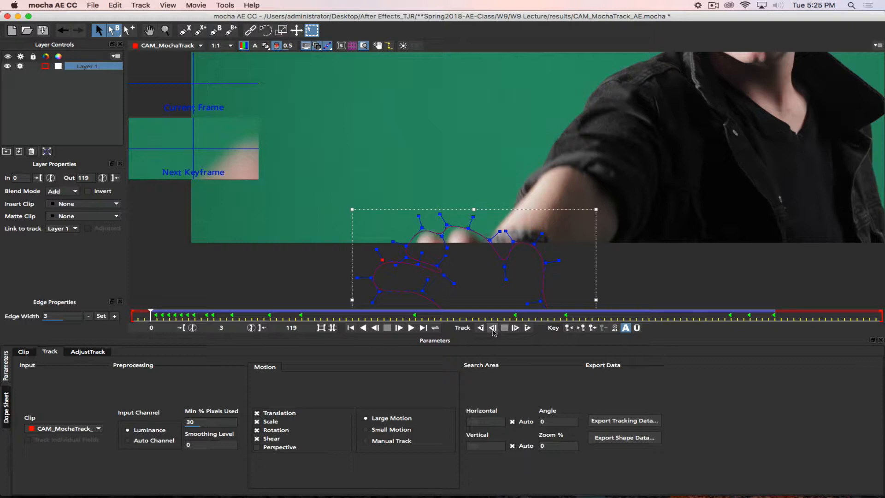
{"action": "left_click", "coordinate": [493, 329]}
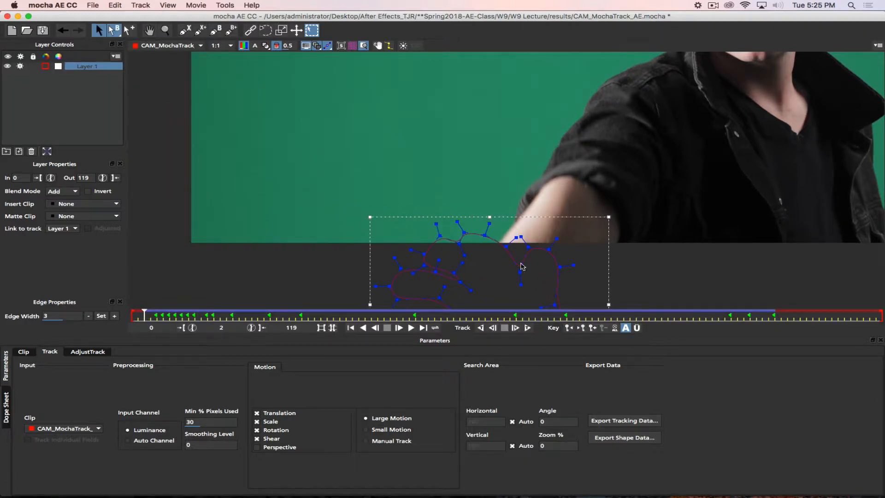
{"action": "left_click", "coordinate": [506, 248]}
{"action": "key", "text": "super+a"}
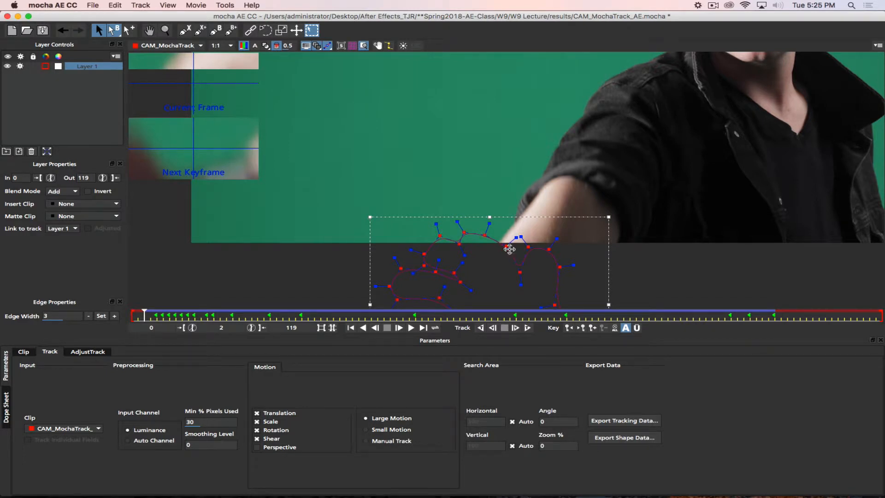
{"action": "left_click_drag", "start_coordinate": [507, 254], "coordinate": [512, 265]}
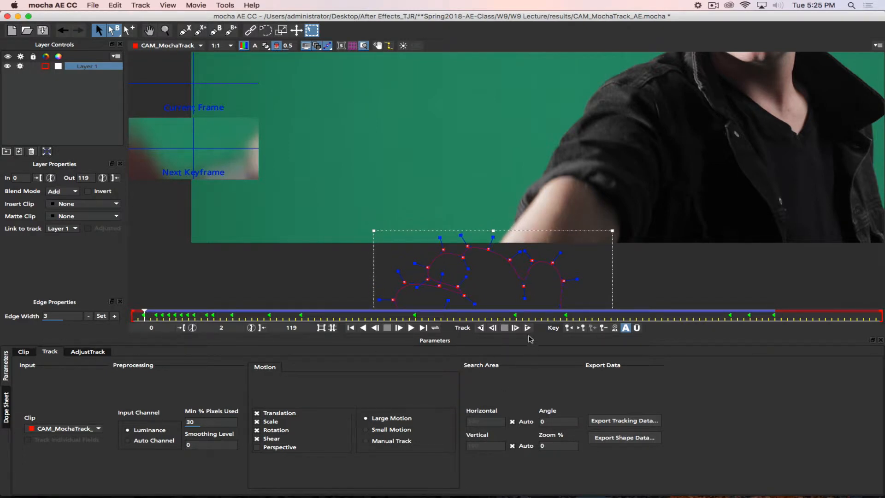
Play and scrub the clip from frame 2 to frame 102 to check how the spline follows the hand
{"action": "left_click", "coordinate": [411, 328]}
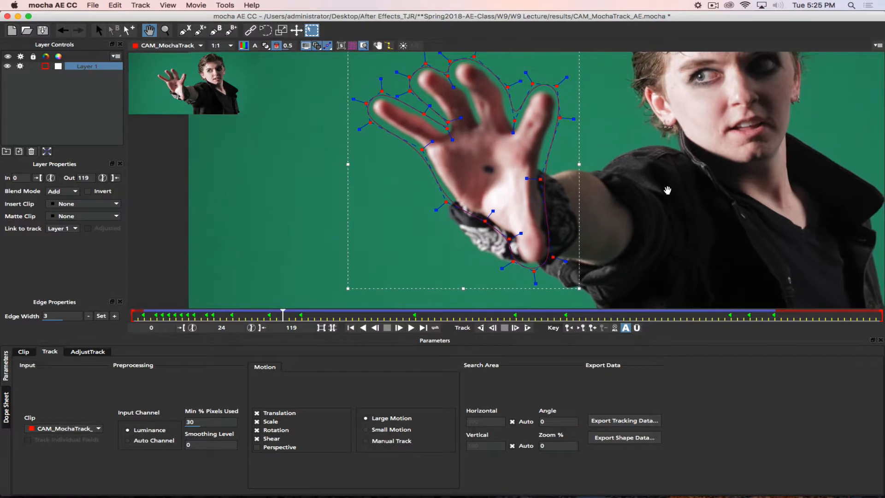
{"action": "left_click_drag", "start_coordinate": [292, 317], "coordinate": [407, 326]}
{"action": "left_click", "coordinate": [407, 327]}
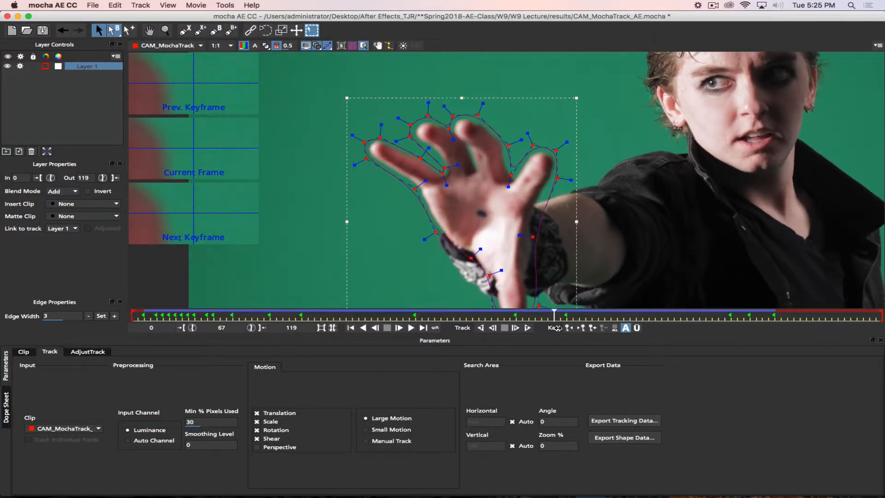
{"action": "left_click_drag", "start_coordinate": [638, 323], "coordinate": [774, 340]}
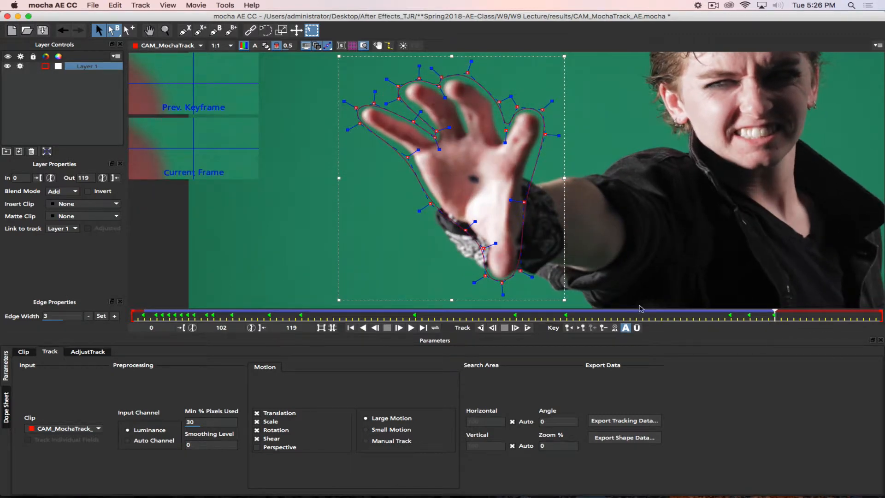
{"action": "left_click", "coordinate": [712, 9]}
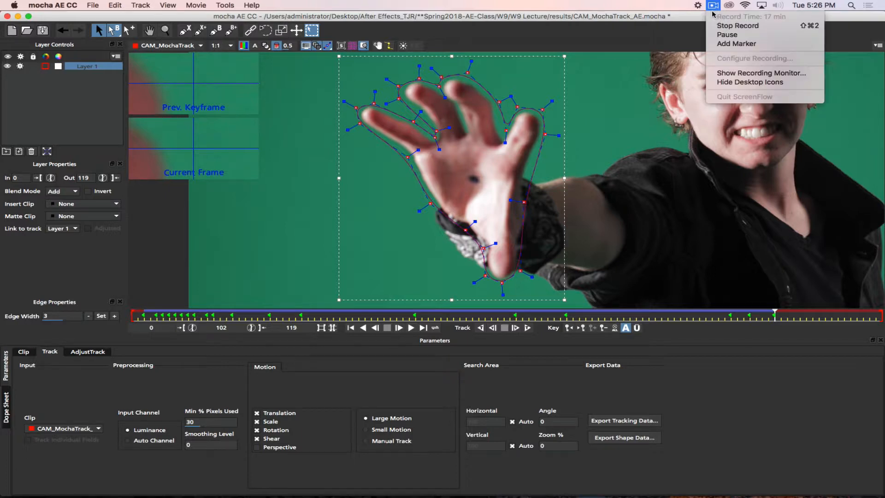
{"action": "left_click", "coordinate": [721, 31]}
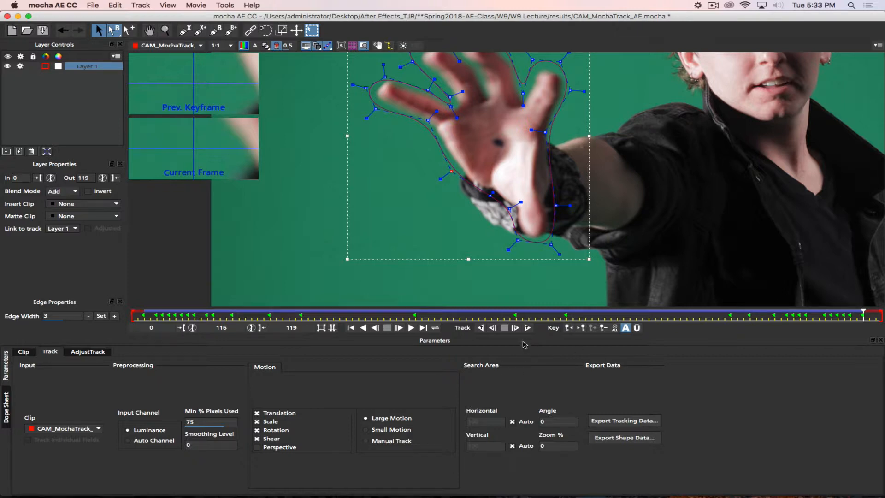
Track Layer 1 forward to frame 117 and refit the spline around the leftmost finger, the upper fingertips and the gap beside the thumb-side finger
{"action": "left_click", "coordinate": [516, 328]}
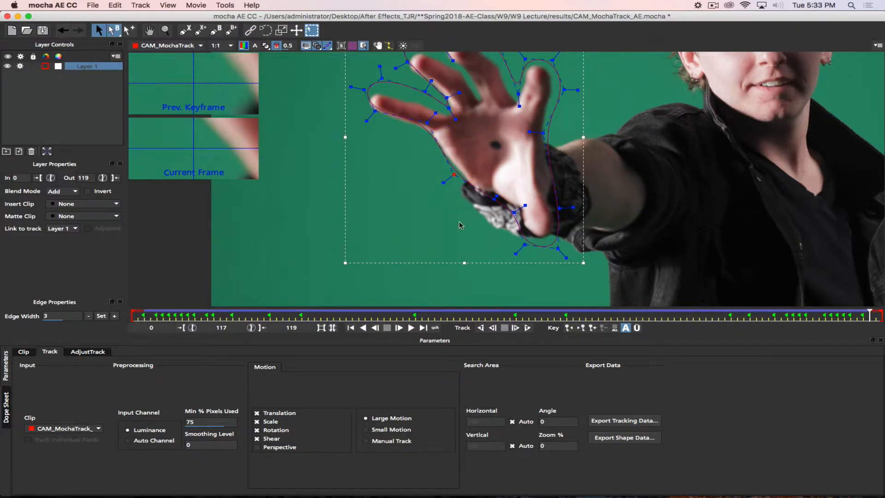
{"action": "key", "text": "x"}
{"action": "left_click_drag", "start_coordinate": [450, 186], "coordinate": [453, 234]}
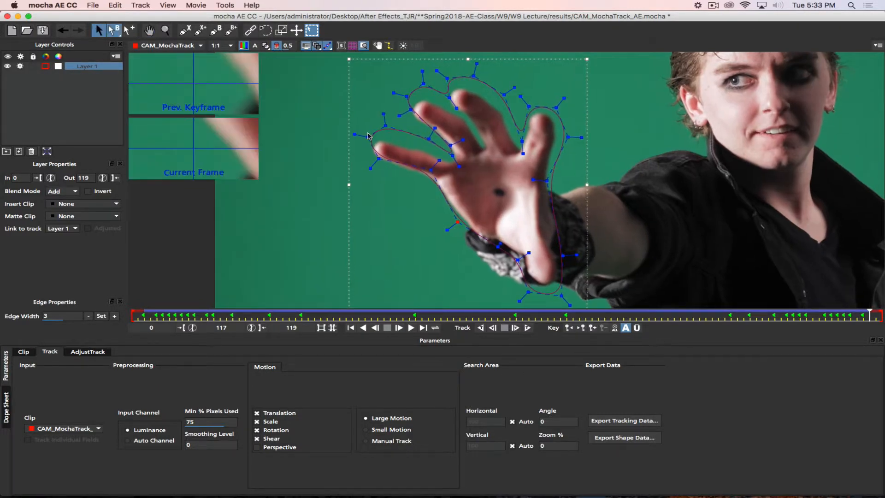
{"action": "left_click_drag", "start_coordinate": [346, 119], "coordinate": [376, 168]}
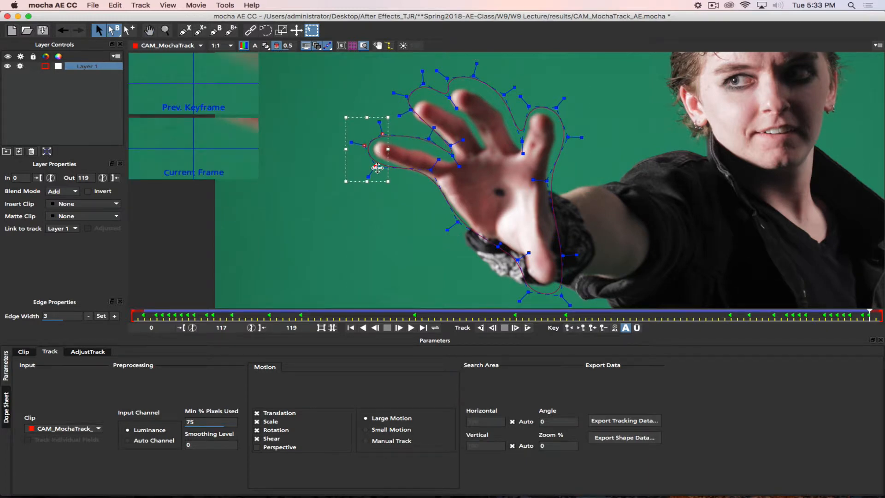
{"action": "left_click", "coordinate": [457, 156]}
{"action": "mouse_move", "coordinate": [425, 130]}
{"action": "left_mouse_down"}
{"action": "mouse_move", "coordinate": [390, 90]}
{"action": "mouse_move", "coordinate": [415, 123]}
{"action": "left_mouse_up"}
{"action": "left_click_drag", "start_coordinate": [425, 91], "coordinate": [470, 82]}
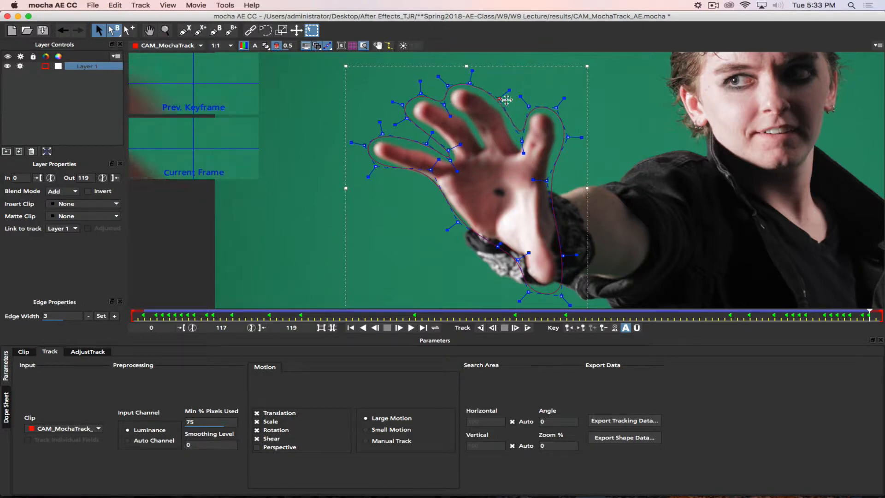
{"action": "left_click_drag", "start_coordinate": [522, 142], "coordinate": [521, 147]}
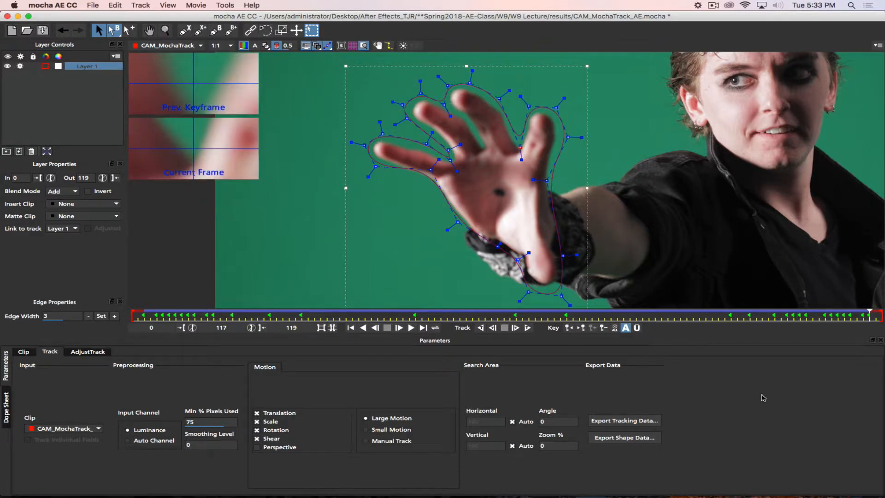
Track Layer 1 forward to frame 118 and refit the spline around the lowest fingertip, the wrist, the finger gap and the leftmost finger's base
{"action": "left_click", "coordinate": [515, 327]}
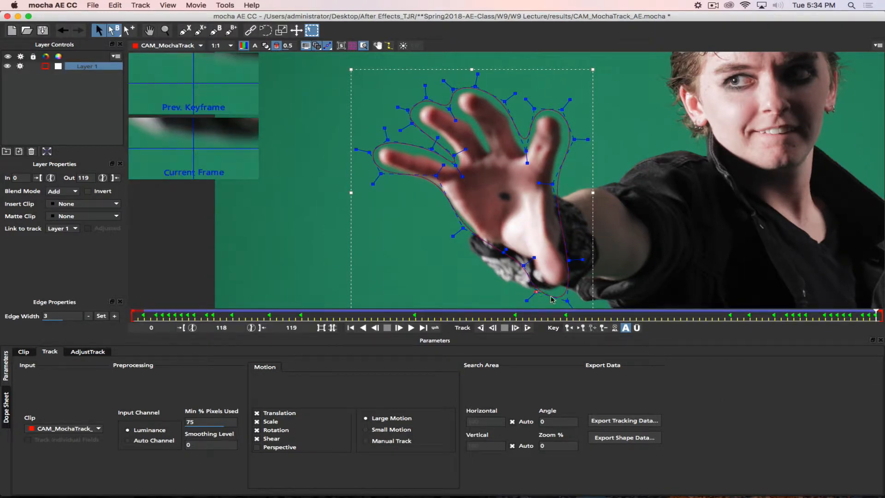
{"action": "left_click_drag", "start_coordinate": [552, 298], "coordinate": [571, 290]}
{"action": "left_click_drag", "start_coordinate": [569, 260], "coordinate": [528, 262]}
{"action": "left_click_drag", "start_coordinate": [462, 227], "coordinate": [461, 231]}
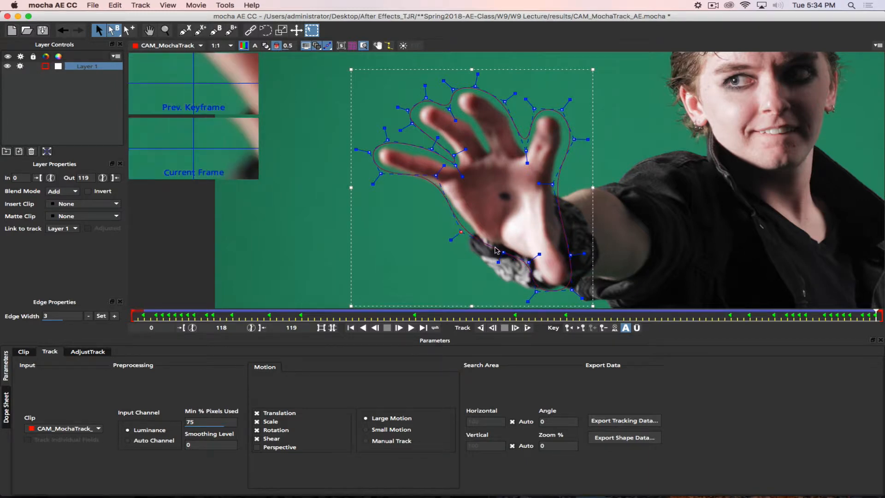
{"action": "left_click_drag", "start_coordinate": [527, 150], "coordinate": [526, 152]}
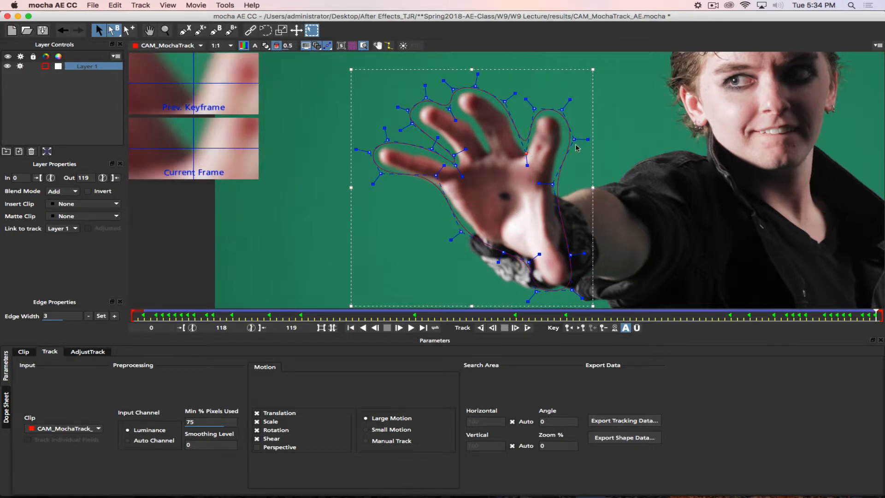
{"action": "left_click_drag", "start_coordinate": [436, 176], "coordinate": [433, 182]}
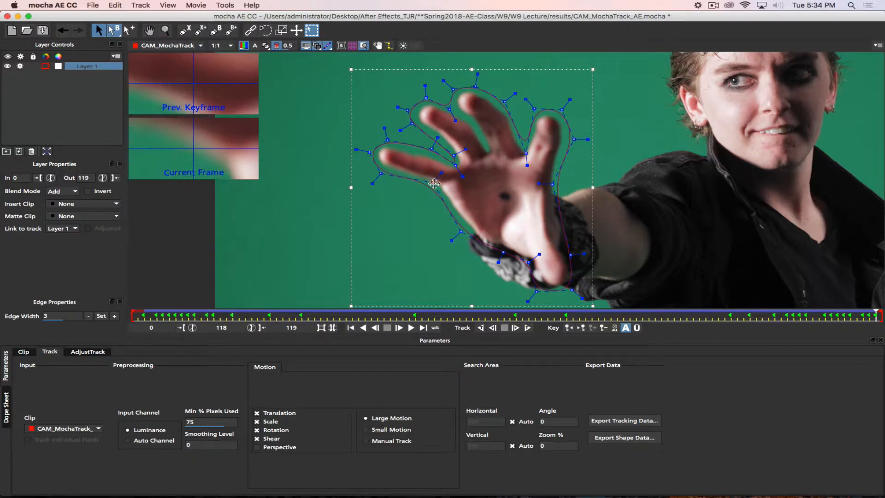
Track Layer 1 to the last frame, 119, scrub back to frame 49 and save the mocha project
{"action": "left_click", "coordinate": [515, 327]}
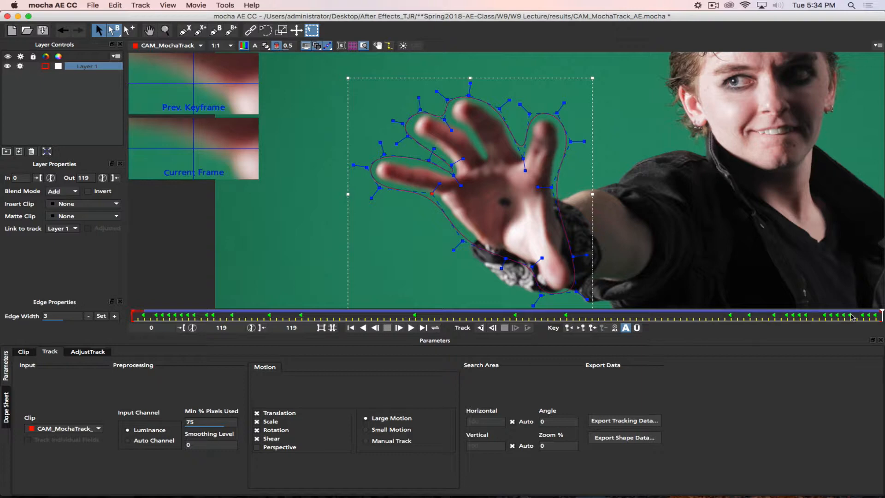
{"action": "left_click_drag", "start_coordinate": [881, 315], "coordinate": [488, 346]}
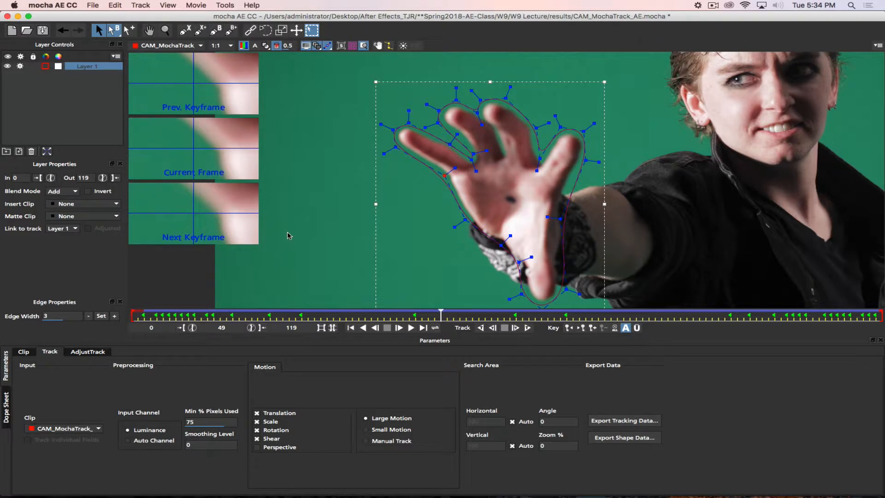
{"action": "key", "text": "super+s"}
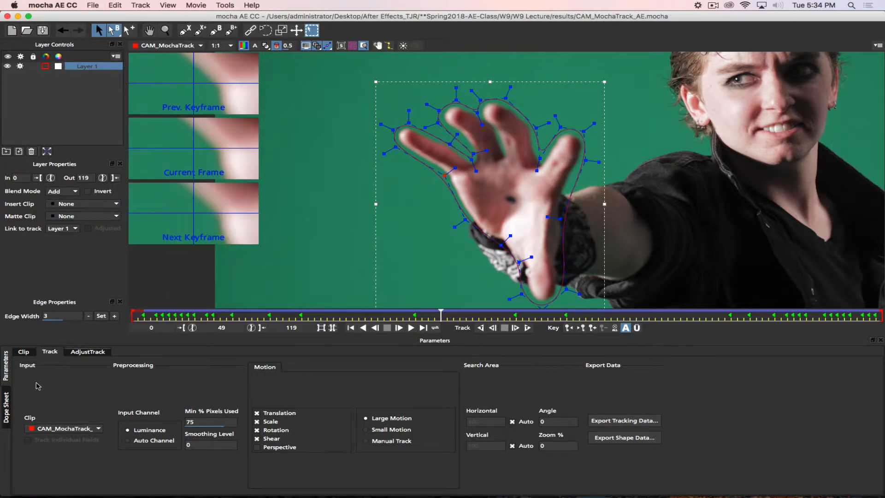
{"action": "key", "text": "super+Tab"}
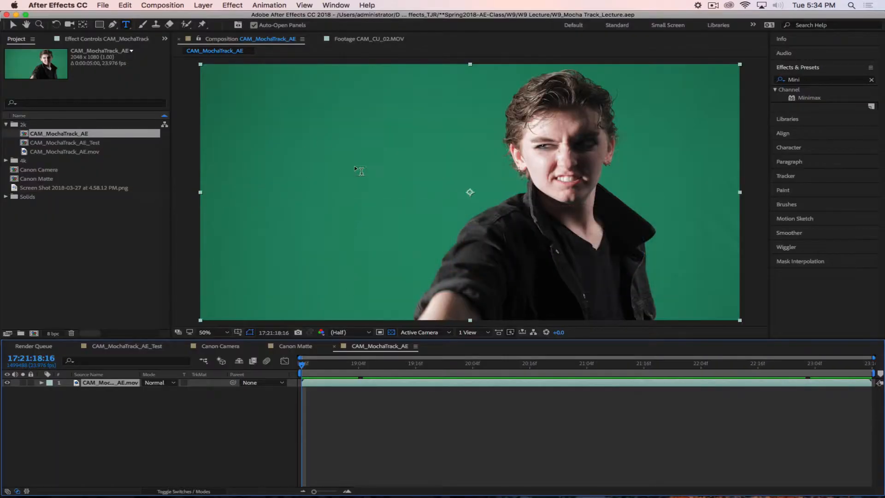
{"action": "key", "text": "super+Tab"}
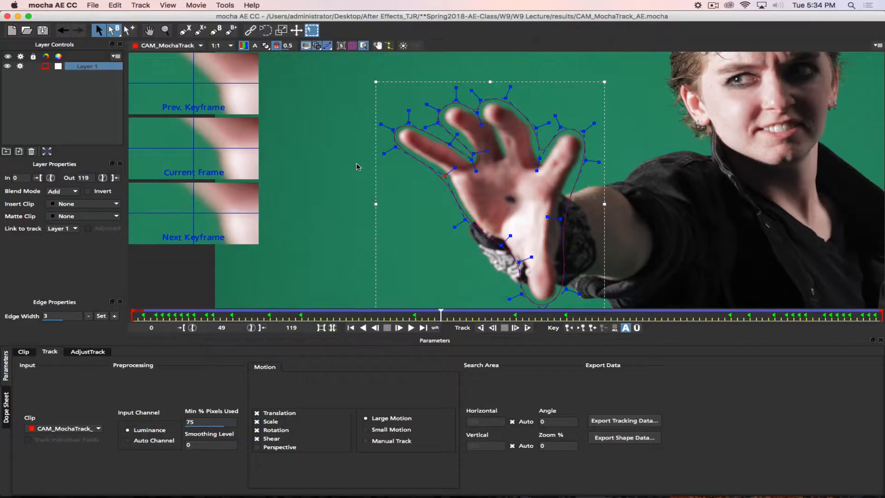
{"action": "key", "text": "super+Tab"}
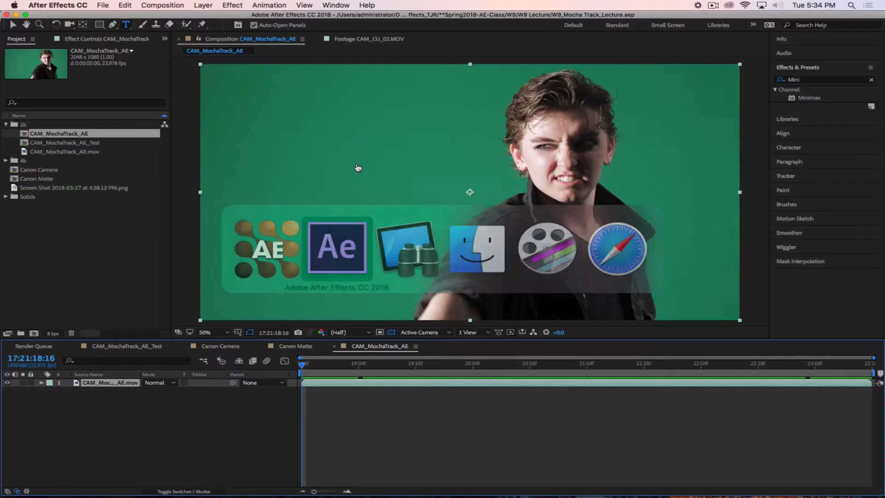
{"action": "key", "text": "super+Tab"}
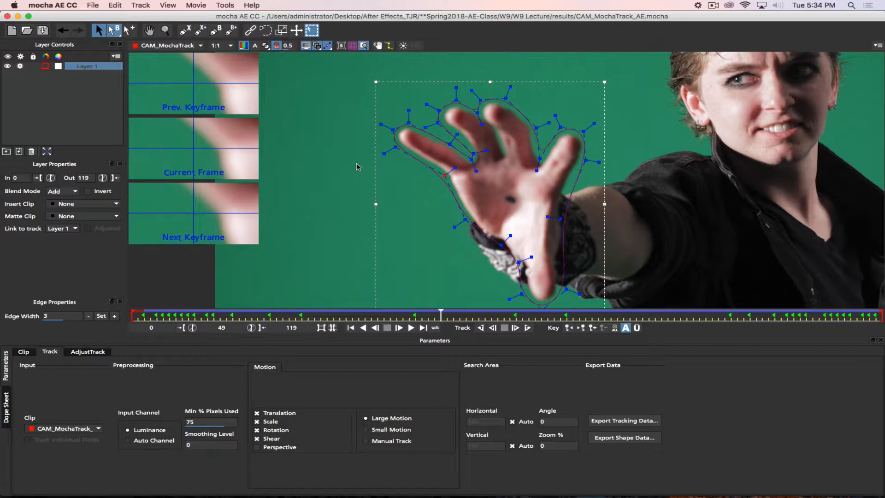
Switch to After Effects and add a null object to the CAM_MochaTrack_AE composition
{"action": "key", "text": "super+Tab"}
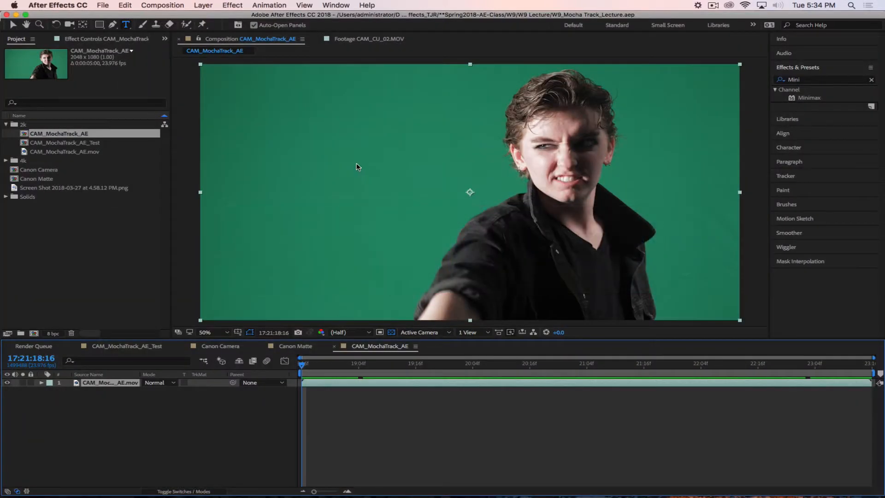
{"action": "left_click", "coordinate": [212, 418]}
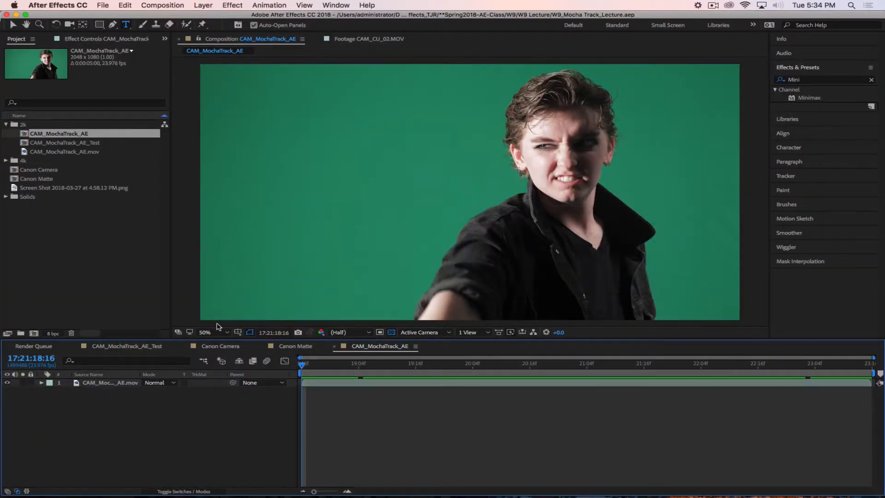
{"action": "left_click", "coordinate": [203, 6]}
{"action": "mouse_move", "coordinate": [140, 4]}
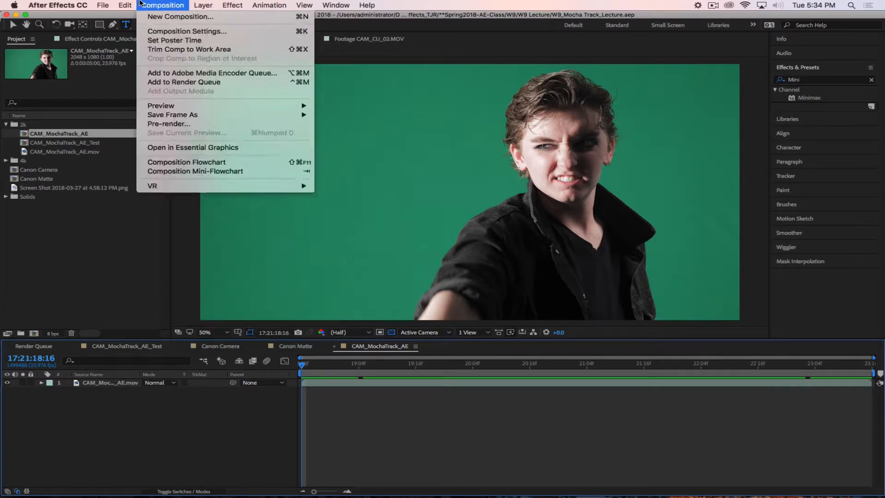
{"action": "mouse_move", "coordinate": [203, 6]}
{"action": "left_click", "coordinate": [364, 55]}
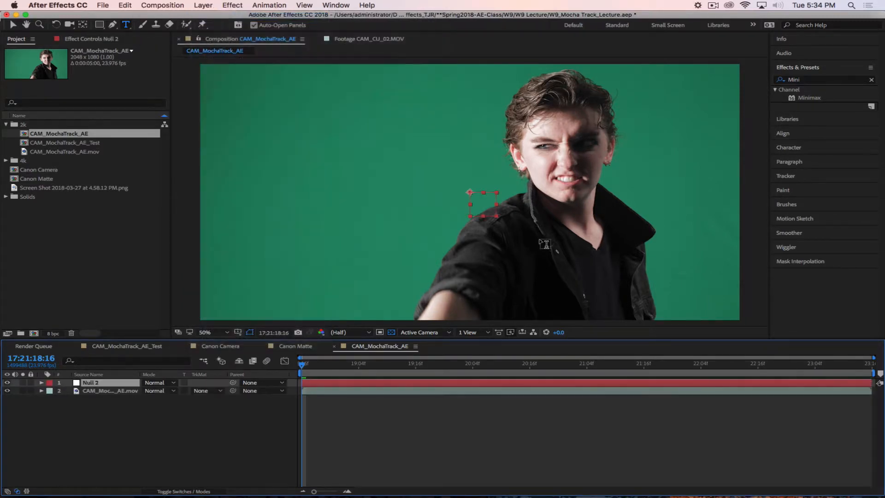
Rename the new null layer as Mocha Tracker Hand
{"action": "key", "text": "Return"}
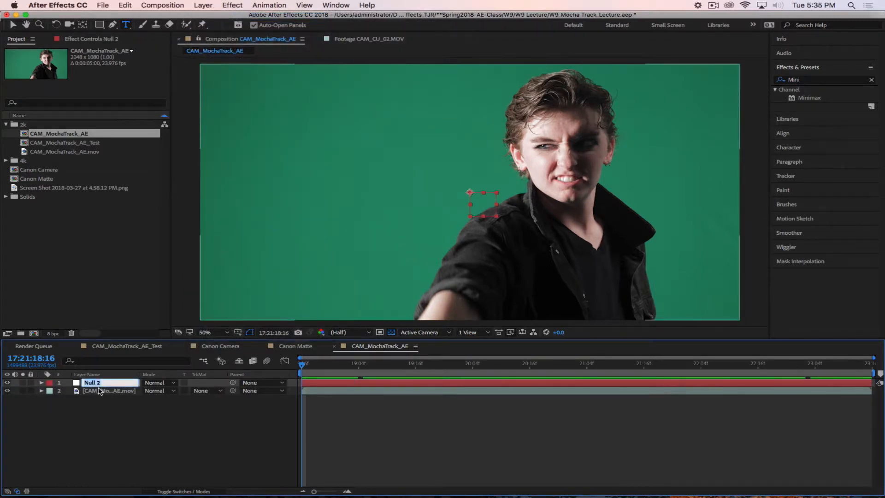
{"action": "type", "text": "Mocha Tracker Hand"}
{"action": "key", "text": "Return"}
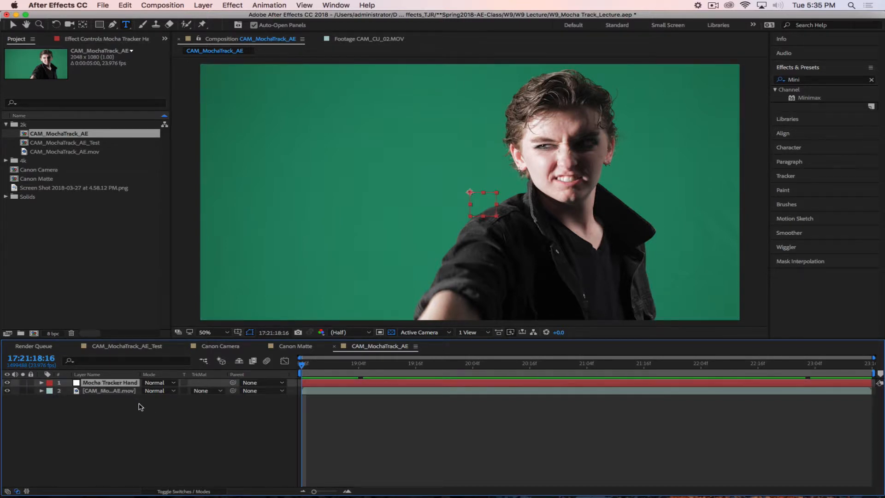
Switch to mocha AE and copy Layer 1's tracking data to the clipboard as After Effects Transform Data (position, scale and rotation)
{"action": "key", "text": "super+Tab"}
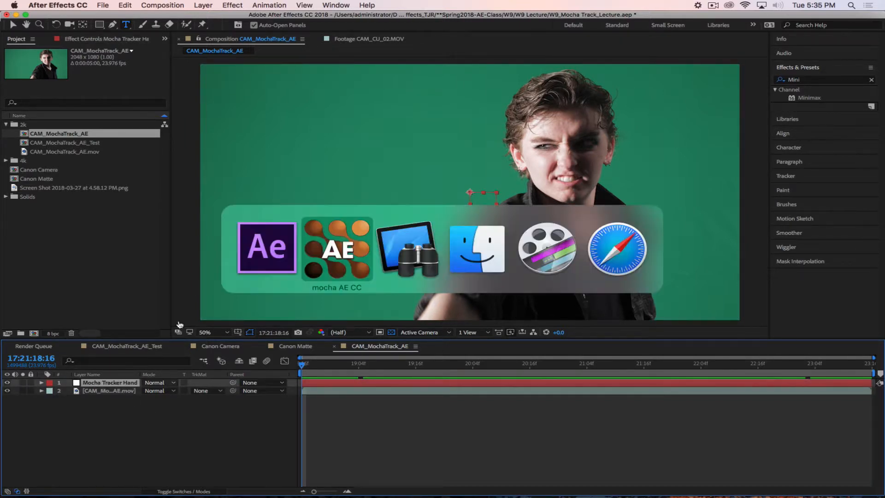
{"action": "left_click", "coordinate": [342, 247]}
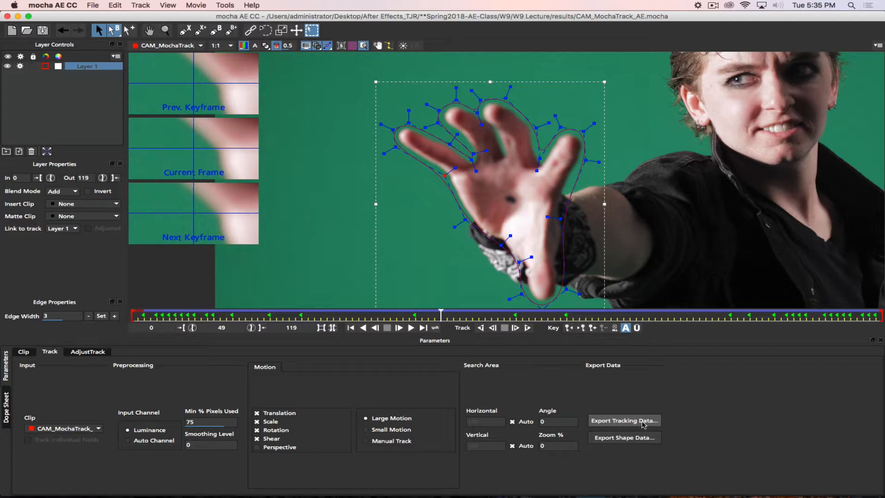
{"action": "left_click", "coordinate": [616, 421]}
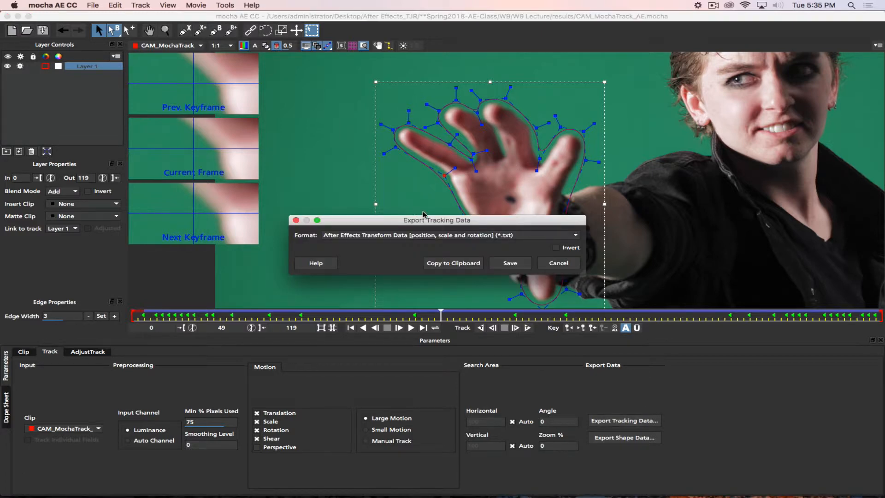
{"action": "left_click_drag", "start_coordinate": [423, 217], "coordinate": [432, 88]}
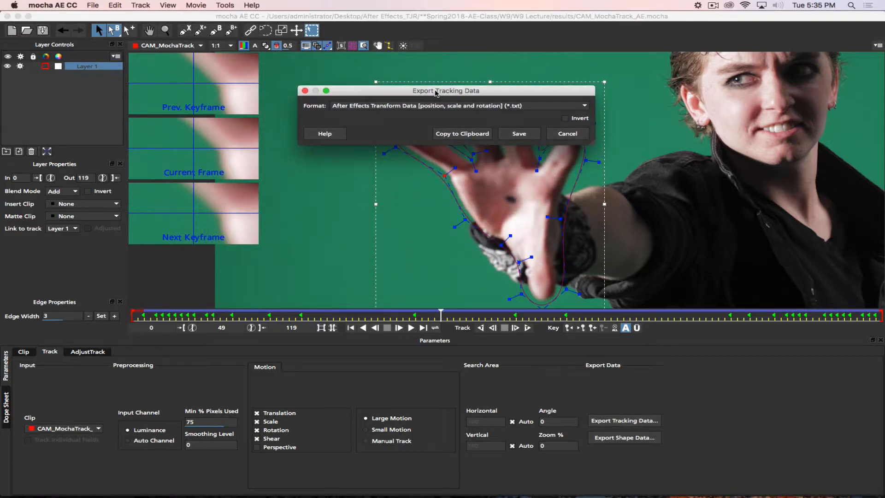
{"action": "left_click", "coordinate": [584, 106]}
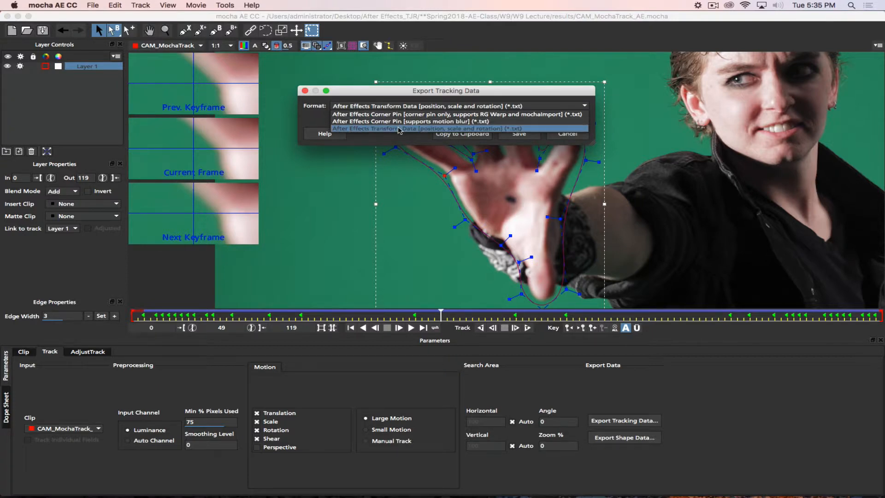
{"action": "left_click", "coordinate": [446, 129]}
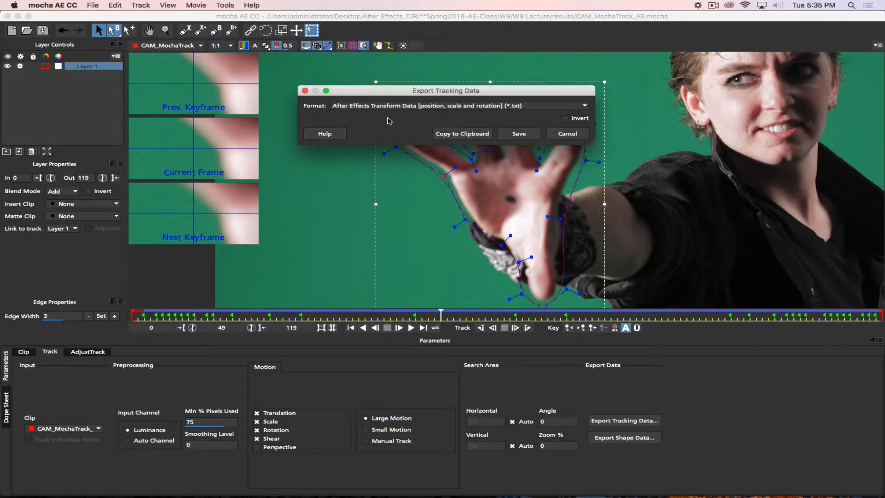
{"action": "left_click", "coordinate": [463, 135]}
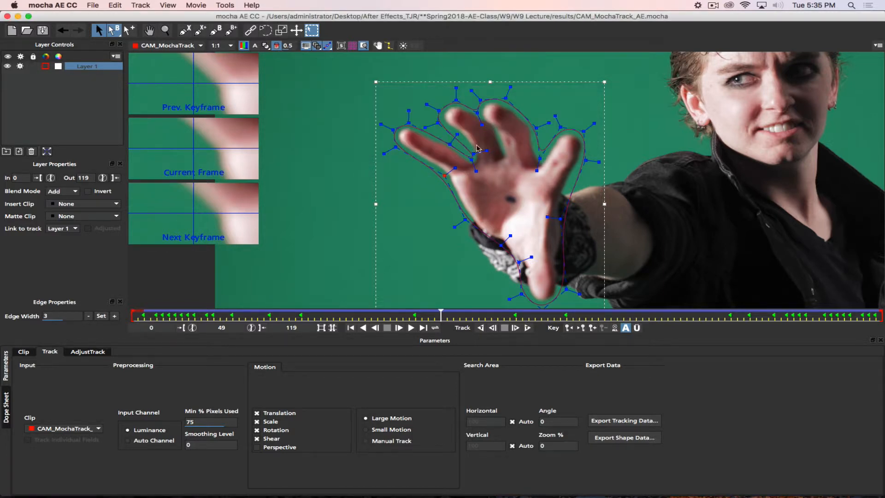
Switch to After Effects, paste the tracking data onto the Mocha Tracker Hand null and reveal its keyframes
{"action": "key", "text": "super+Tab"}
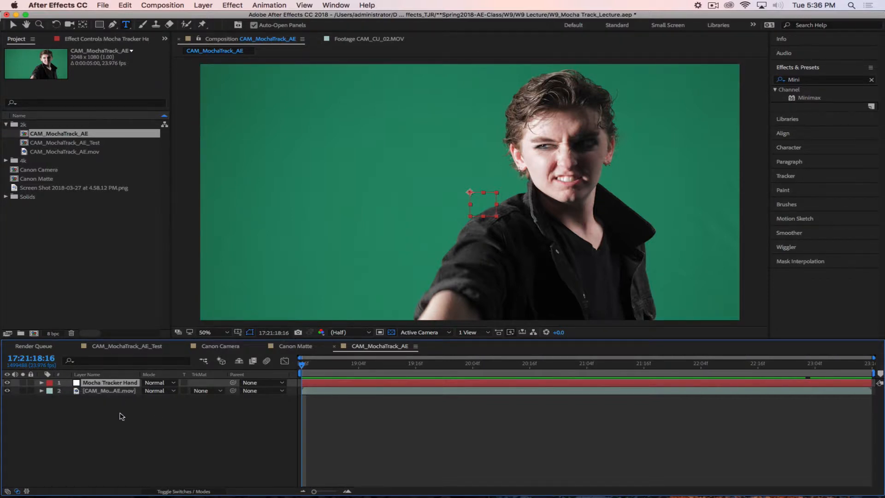
{"action": "key", "text": "super+v"}
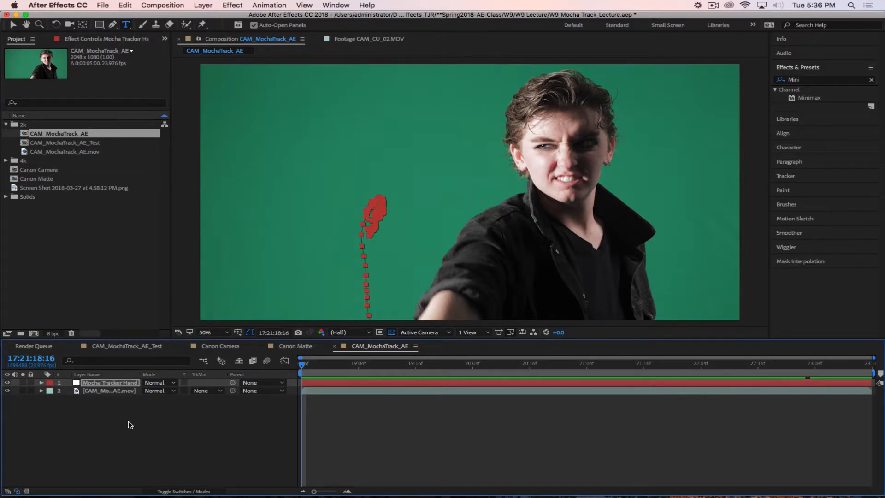
{"action": "key", "text": "u"}
{"action": "left_click", "coordinate": [198, 438]}
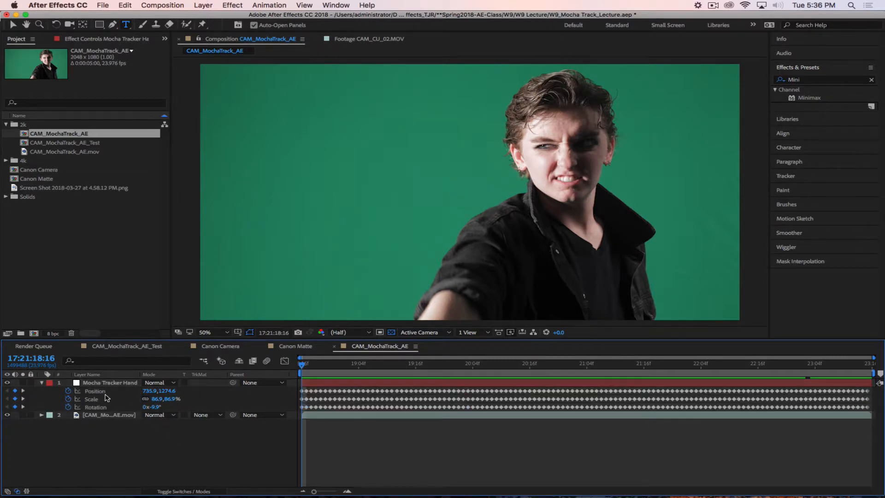
{"action": "left_click", "coordinate": [112, 383]}
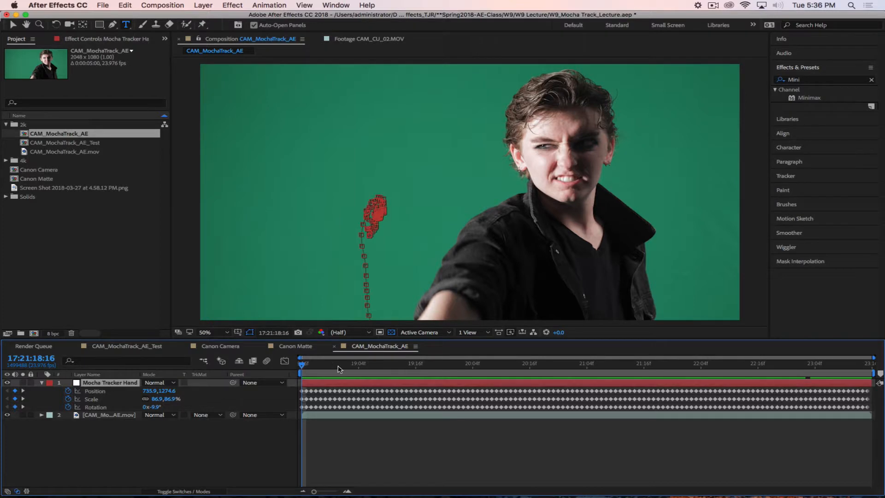
Collapse the Mocha Tracker Hand layer's properties and scrub to 17:21:21:06, where the outstretched hand is in view
{"action": "left_click_drag", "start_coordinate": [304, 364], "coordinate": [253, 360]}
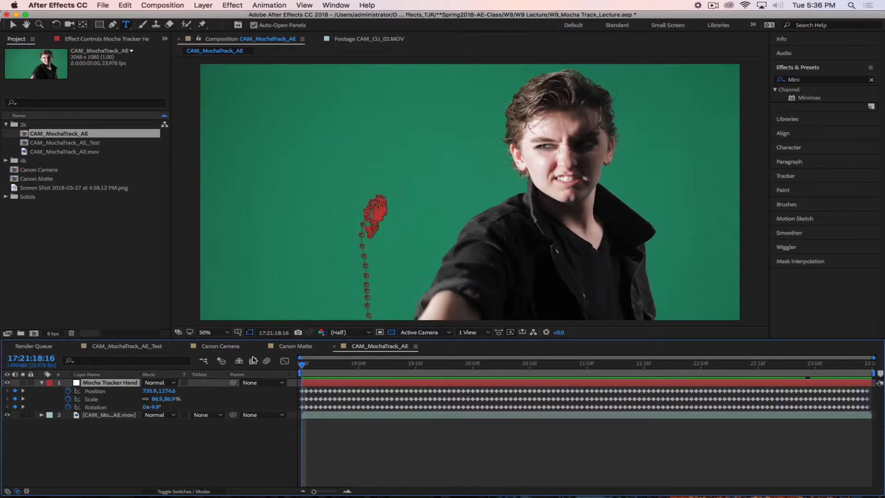
{"action": "left_click", "coordinate": [42, 383]}
{"action": "left_click", "coordinate": [172, 440]}
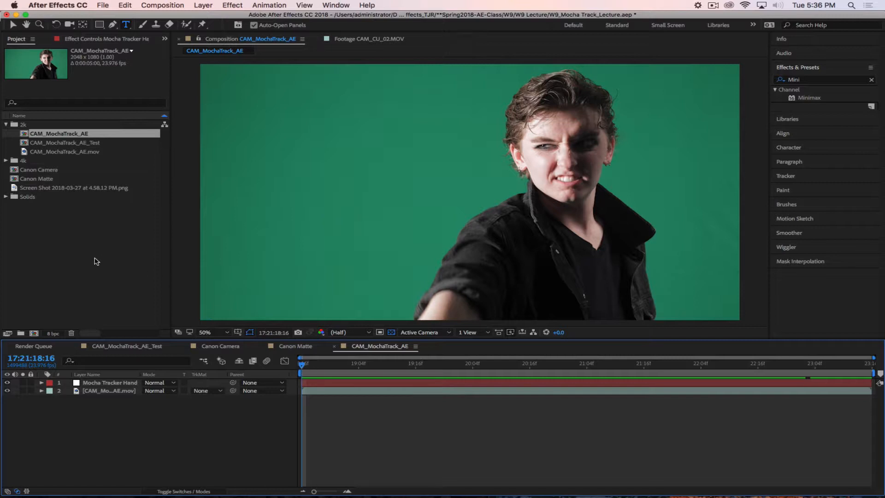
{"action": "left_click_drag", "start_coordinate": [305, 368], "coordinate": [596, 364]}
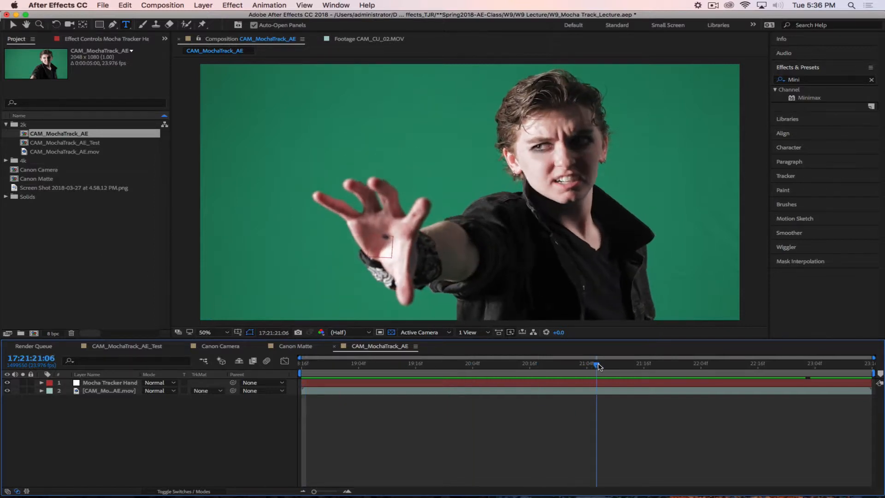
Add a text layer reading HAND over the green screen, above and to the left of the actor's hand
{"action": "left_click", "coordinate": [82, 237]}
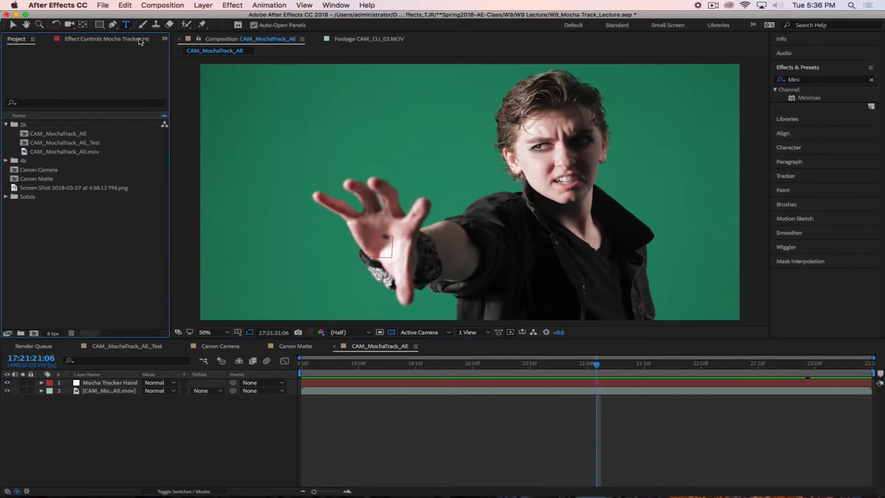
{"action": "left_click", "coordinate": [291, 146]}
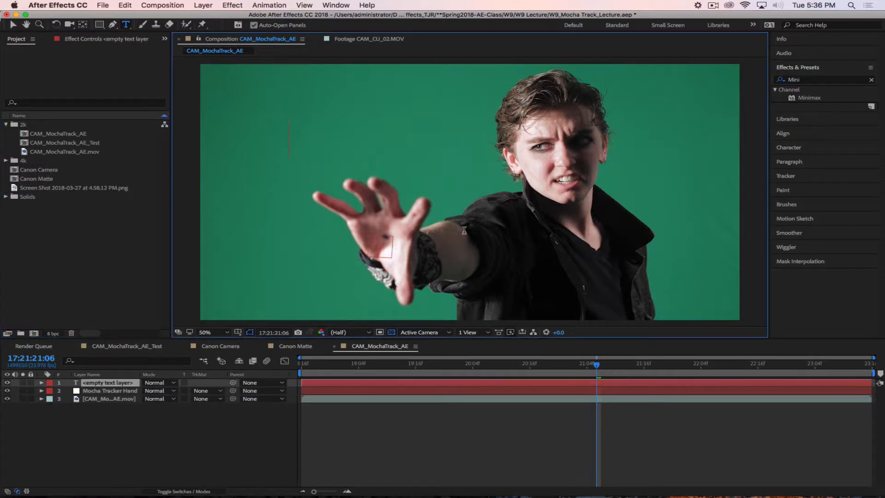
{"action": "type", "text": "H"}
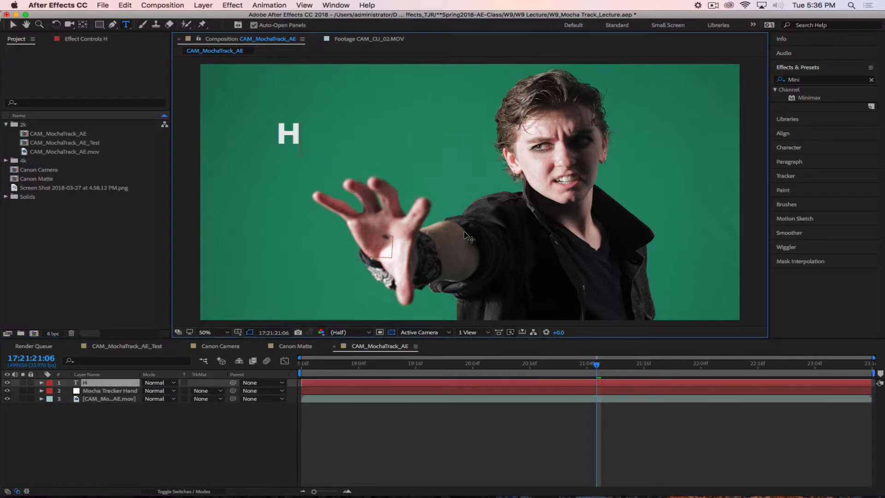
{"action": "type", "text": "AND"}
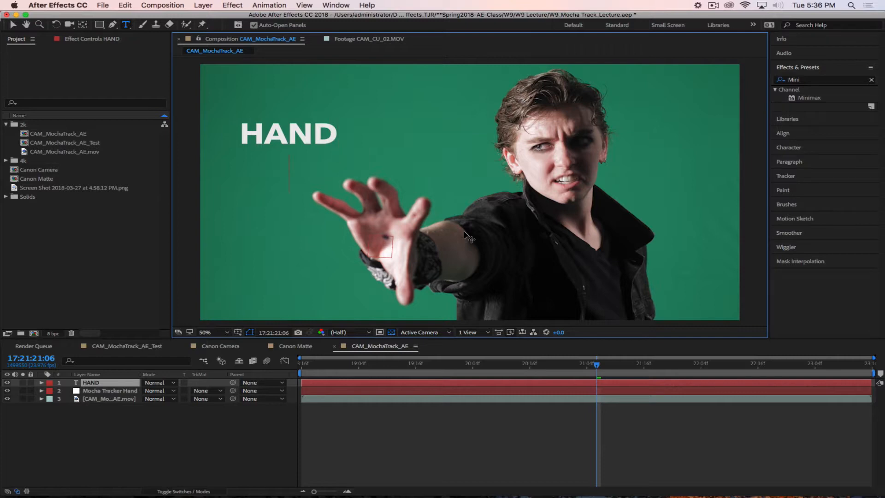
Add a second line reading HERE!! to the HAND text layer and finish the text editing
{"action": "type", "text": "HERE!!"}
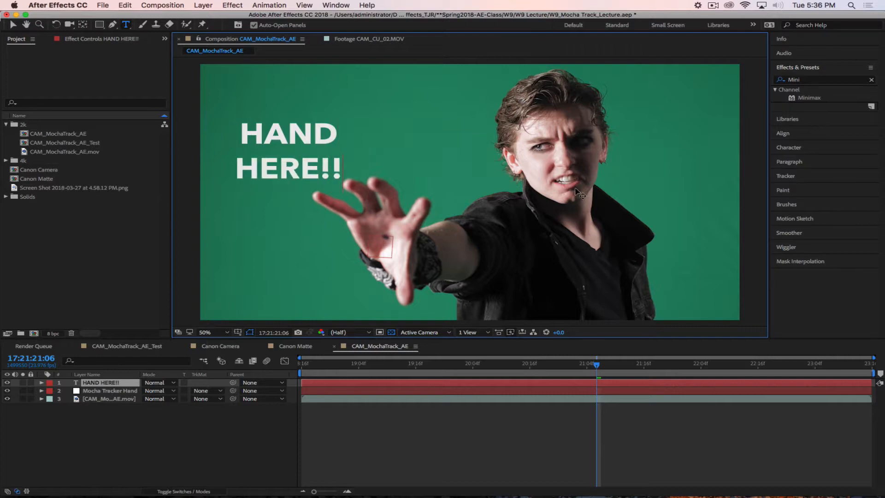
{"action": "key", "text": "Escape"}
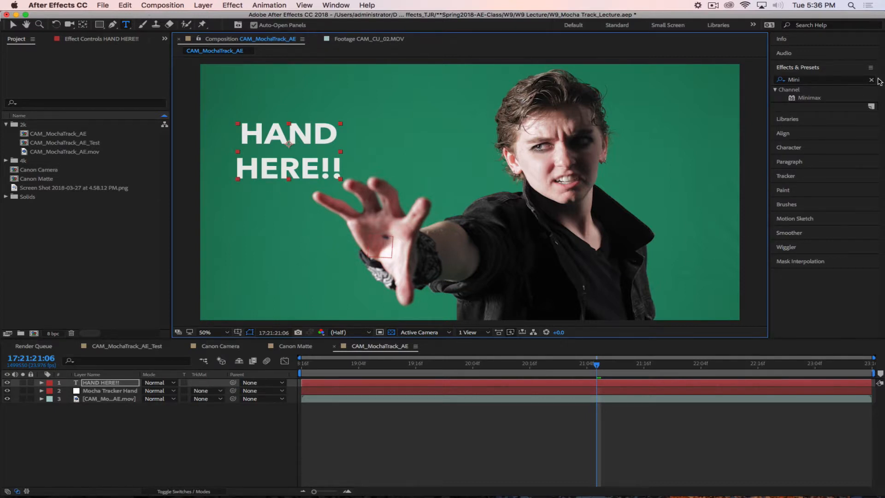
{"action": "left_click", "coordinate": [113, 456]}
{"action": "left_click", "coordinate": [102, 382]}
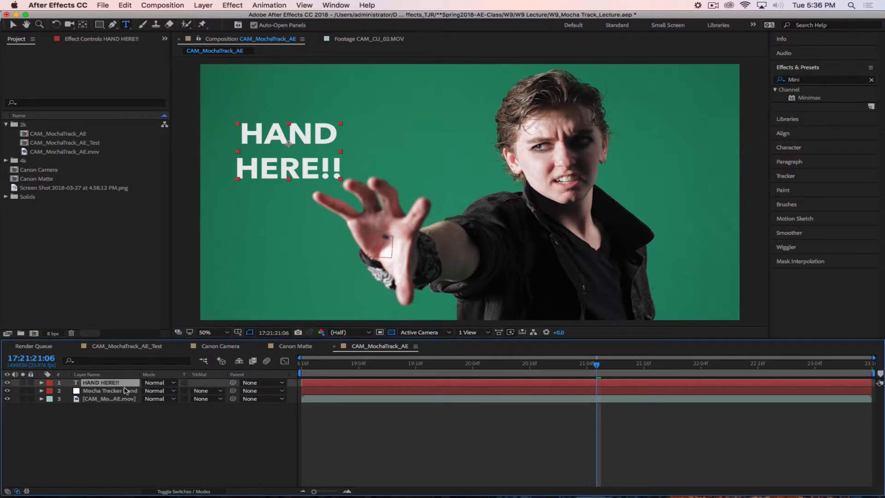
Go to 17:21:21:22 and move the HAND HERE!! text onto the palm of the actor's outstretched hand
{"action": "left_click_drag", "start_coordinate": [597, 366], "coordinate": [673, 365]}
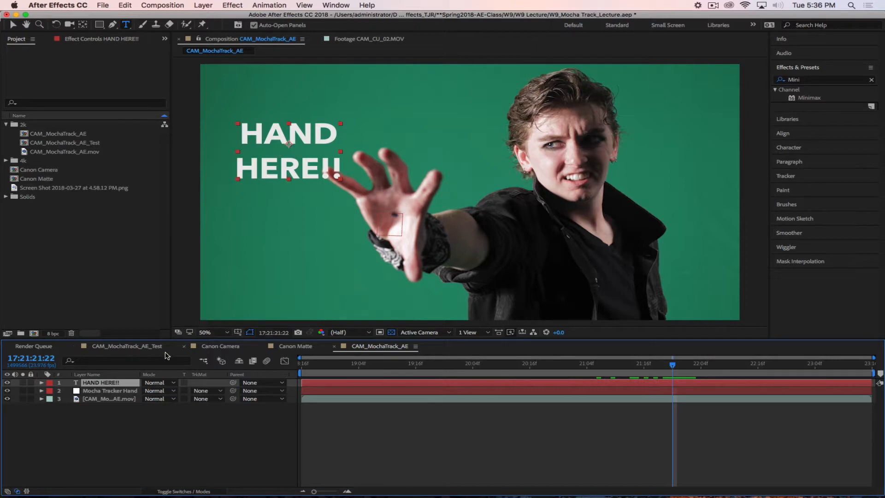
{"action": "key", "text": "v"}
{"action": "left_click_drag", "start_coordinate": [308, 178], "coordinate": [408, 234]}
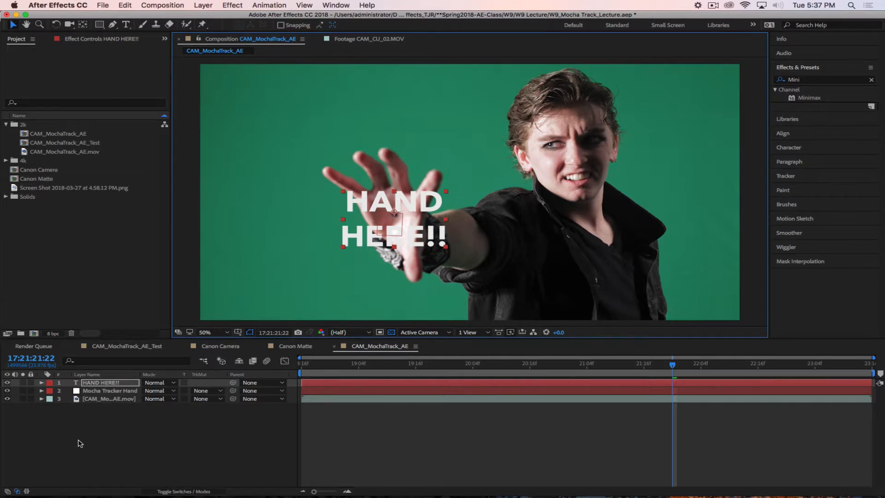
Scrub from the start to 17:21:21:22, parent the HAND HERE!! layer to the Mocha Tracker Hand null and preview the motion
{"action": "key", "text": "Home"}
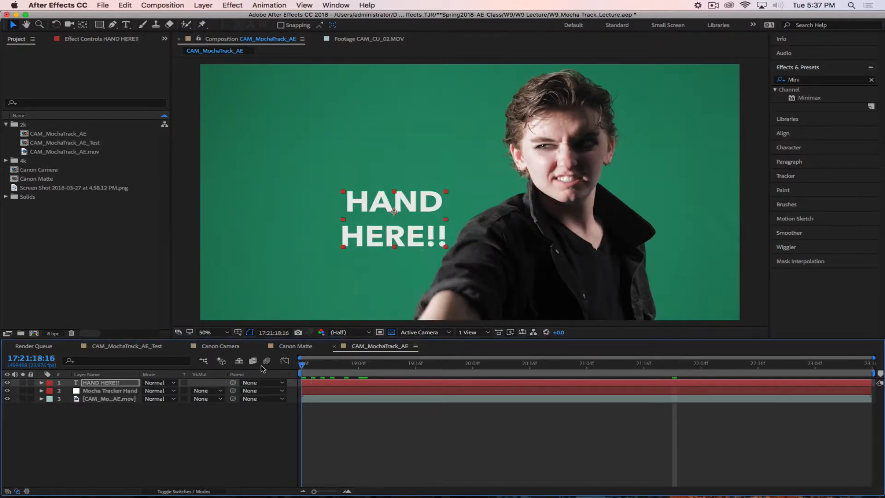
{"action": "left_click_drag", "start_coordinate": [302, 364], "coordinate": [673, 365]}
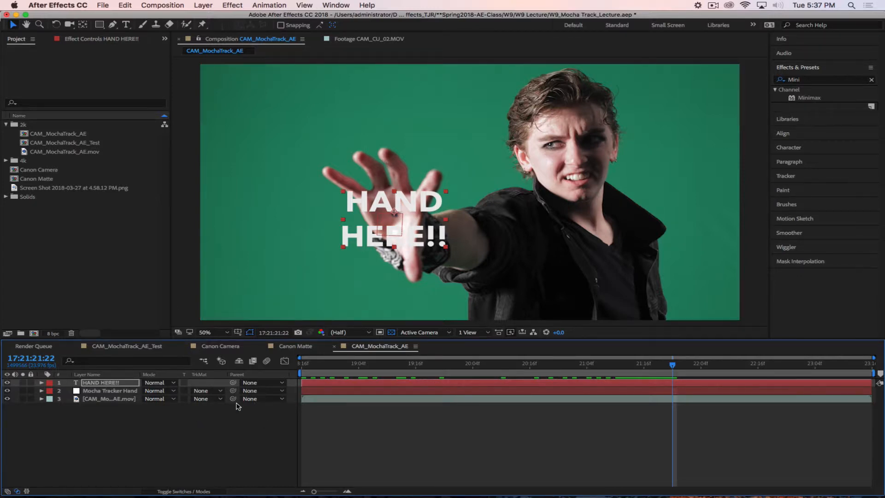
{"action": "left_click_drag", "start_coordinate": [235, 383], "coordinate": [104, 393]}
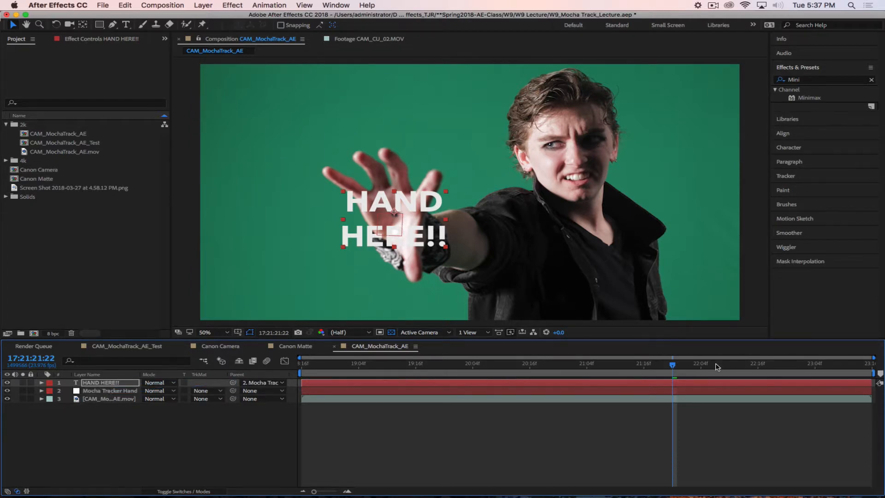
{"action": "left_click", "coordinate": [13, 475]}
{"action": "key", "text": "space"}
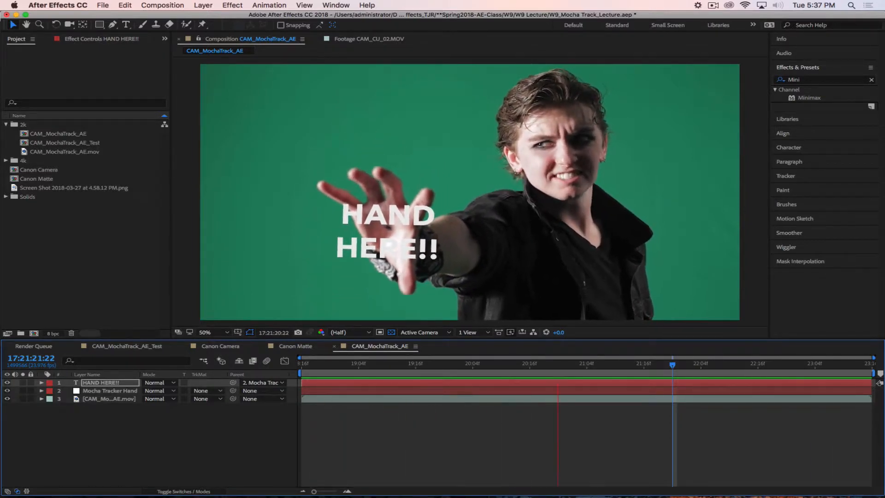
Enable motion blur for the HAND HERE!! layer and for the composition, and stop the preview
{"action": "left_click", "coordinate": [177, 491]}
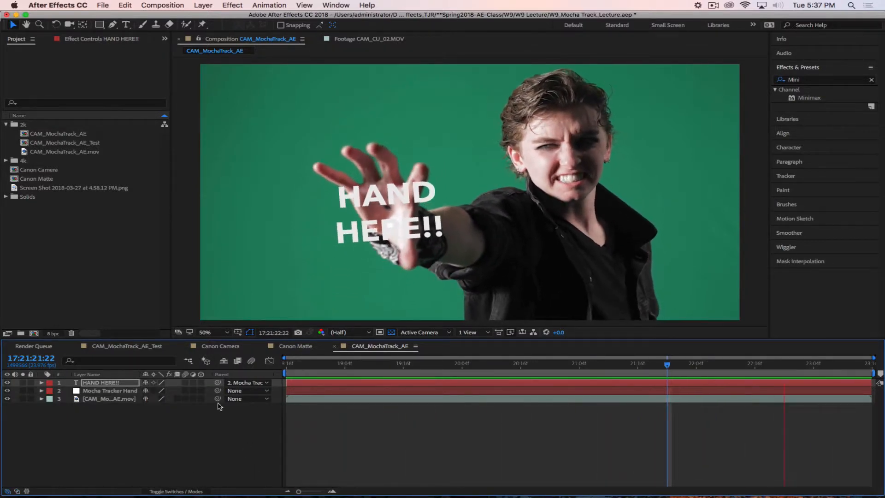
{"action": "left_click", "coordinate": [185, 382]}
{"action": "left_click", "coordinate": [252, 361]}
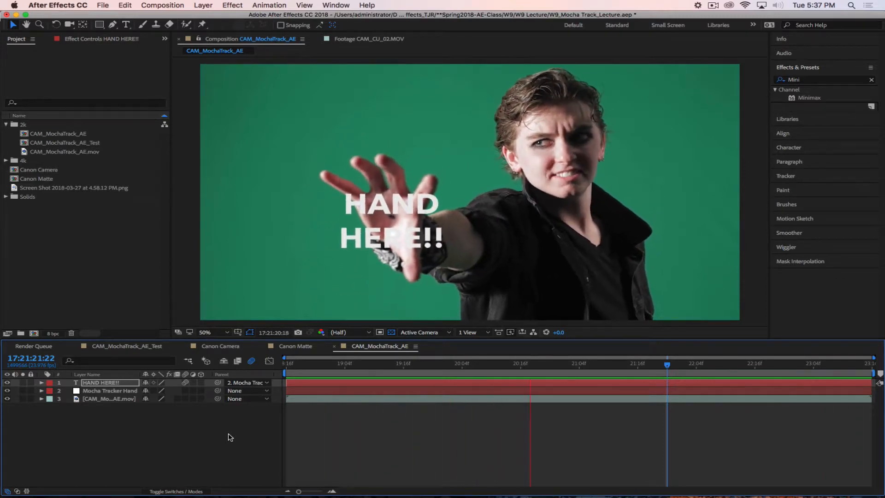
{"action": "key", "text": "space"}
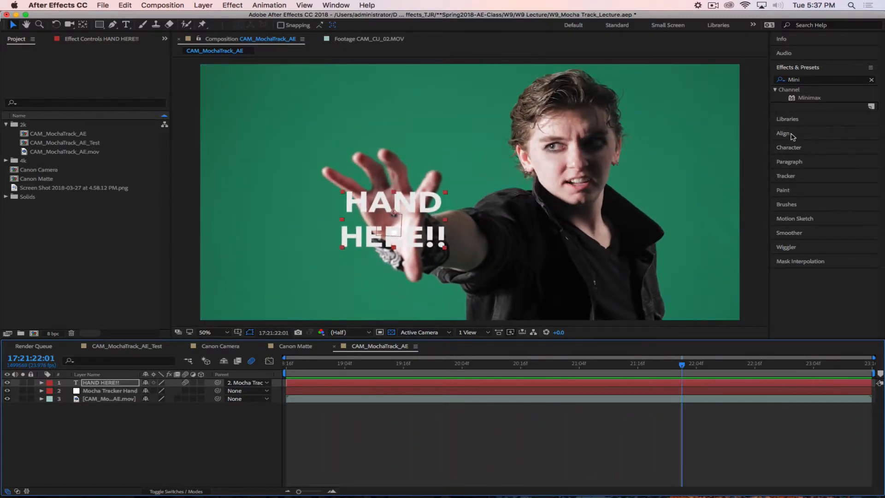
Find the Drop Shadow effect and apply it to the HAND HERE!! text
{"action": "left_click", "coordinate": [814, 80]}
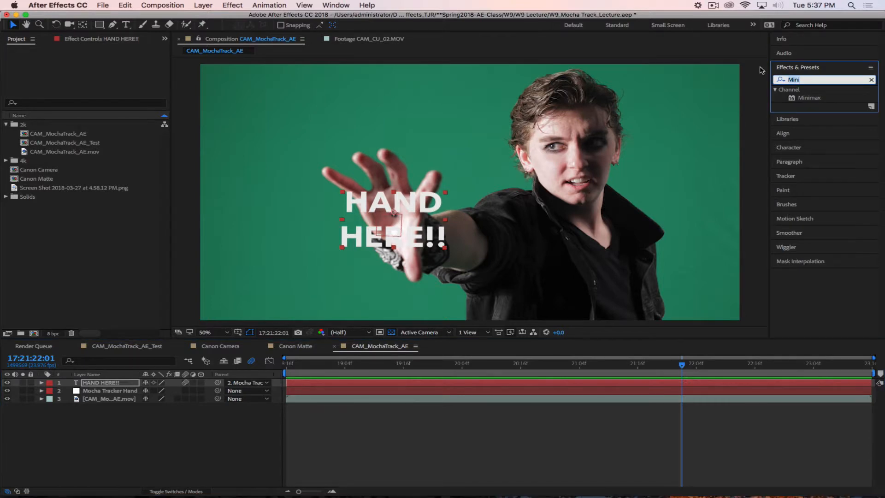
{"action": "type", "text": "Drop"}
{"action": "left_click_drag", "start_coordinate": [825, 179], "coordinate": [350, 212]}
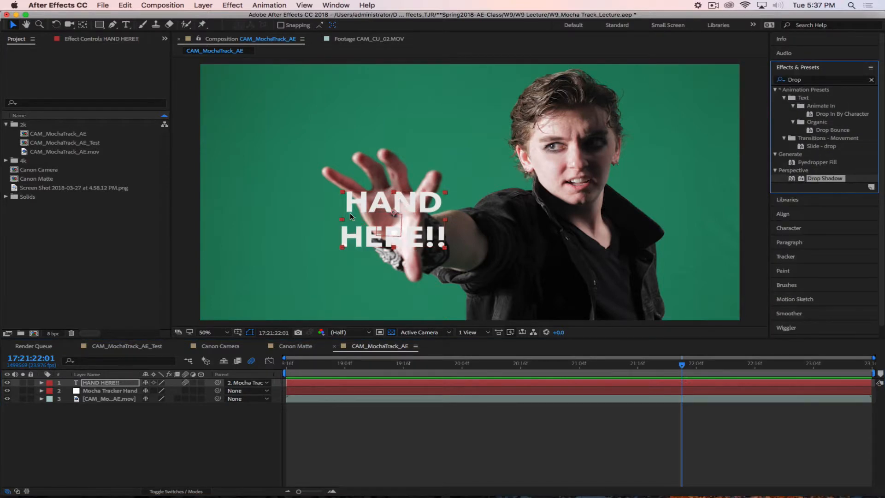
{"action": "left_click", "coordinate": [153, 448]}
Apply Fast Blur (Legacy) to the HAND HERE!! text with a Blurriness of 2.0 and preview the result
{"action": "left_click", "coordinate": [805, 79]}
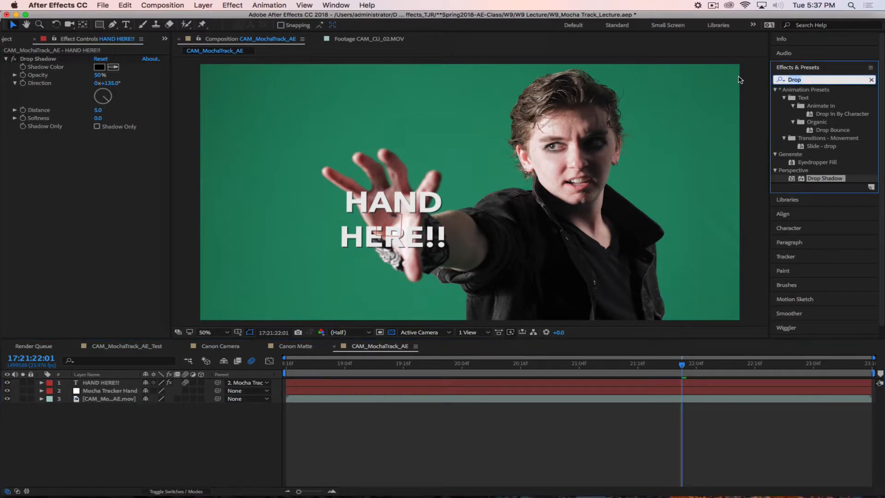
{"action": "type", "text": "Fast"}
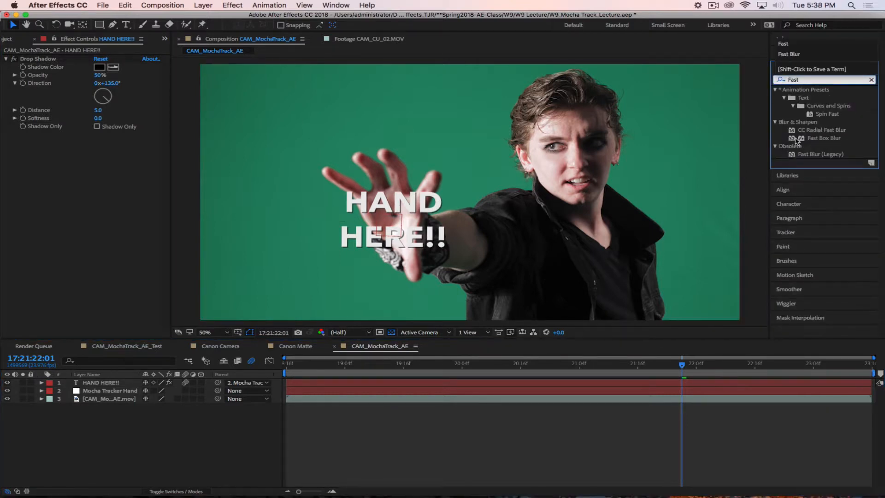
{"action": "left_click_drag", "start_coordinate": [792, 157], "coordinate": [362, 217]}
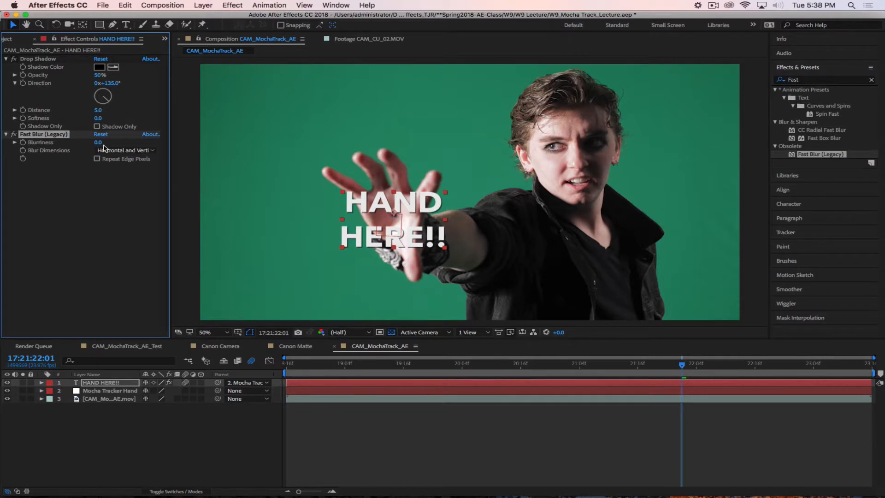
{"action": "left_click_drag", "start_coordinate": [98, 145], "coordinate": [100, 143]}
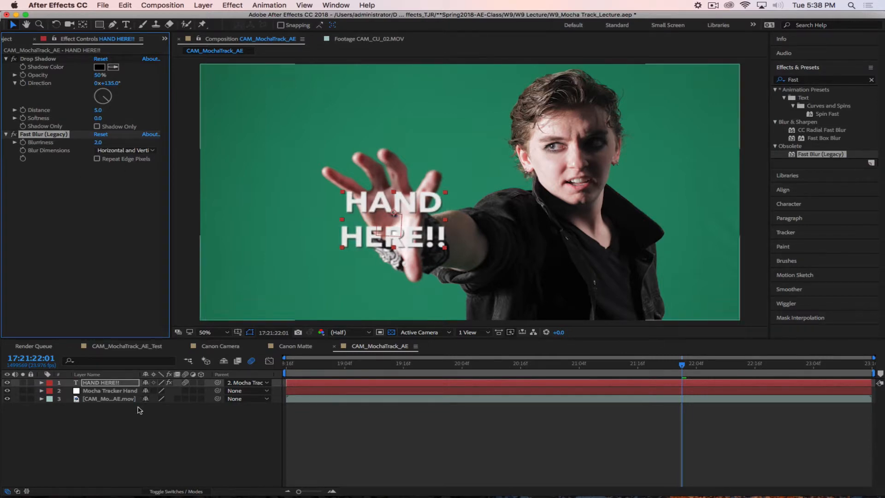
{"action": "left_click", "coordinate": [168, 450]}
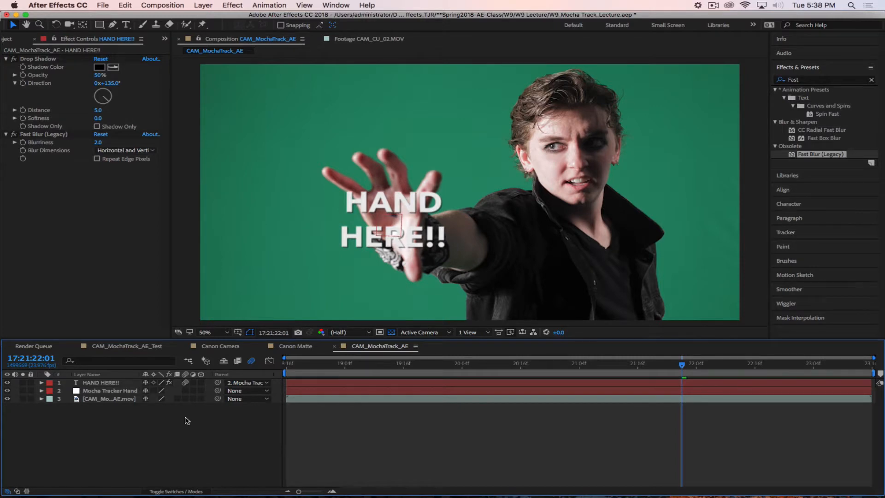
{"action": "key", "text": "space"}
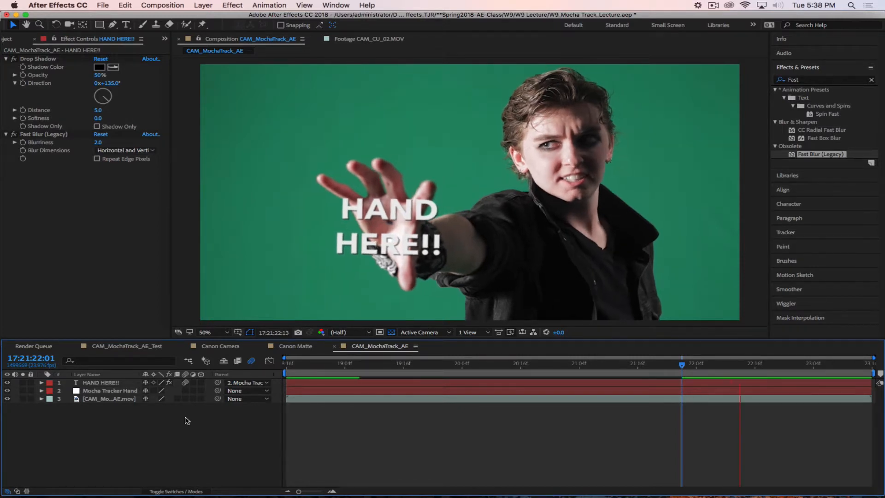
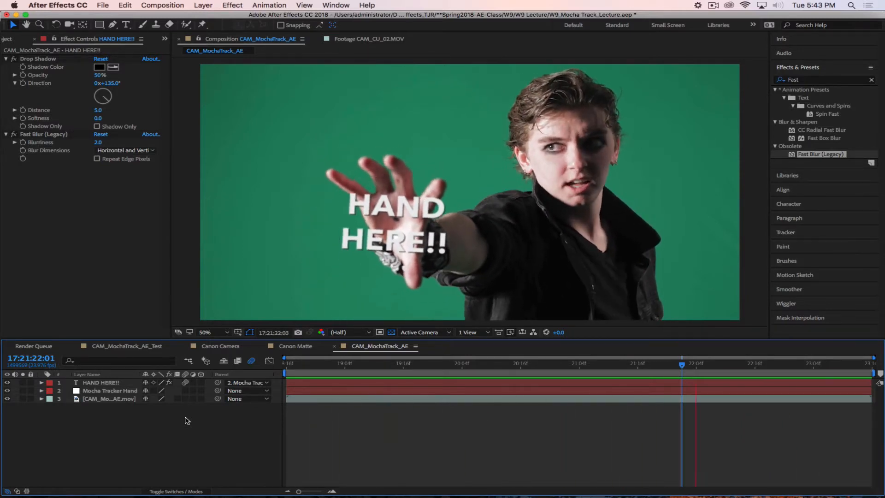
{"action": "key", "text": "space"}
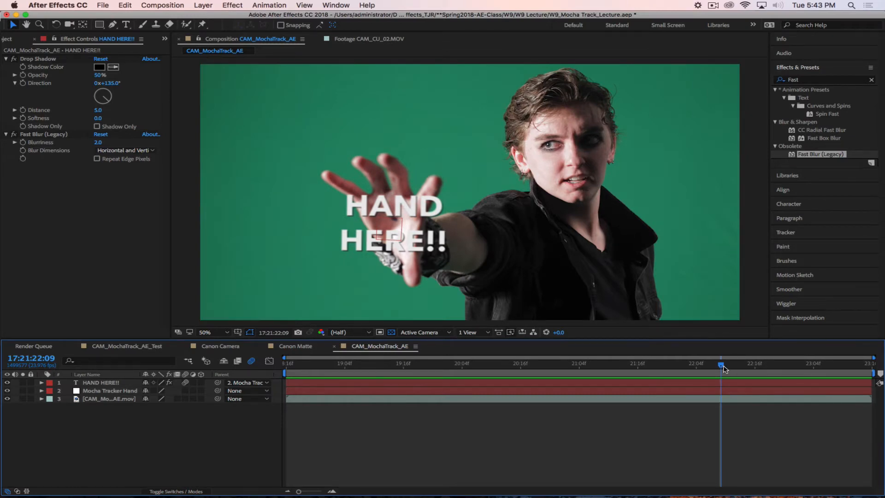
Start keyframing the HAND HERE!! layer's rotation at 17:21:22:23 and set it to -25.3° at 17:21:23:00
{"action": "left_click_drag", "start_coordinate": [723, 368], "coordinate": [790, 367]}
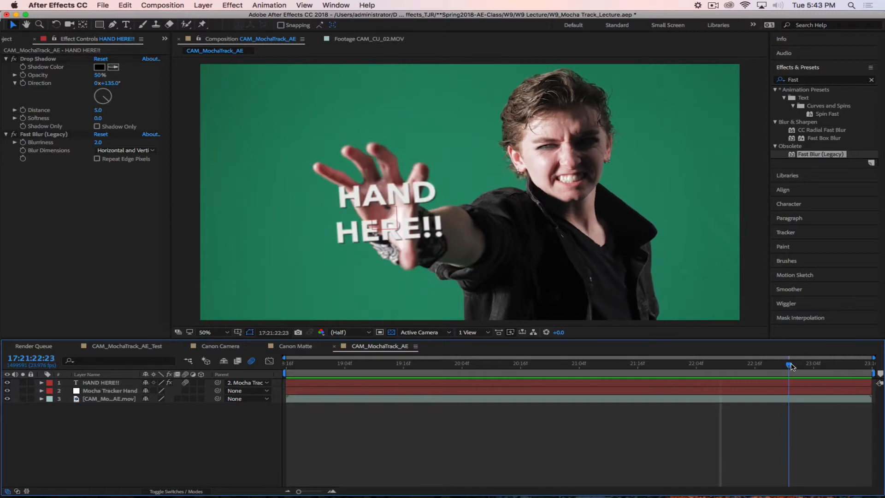
{"action": "left_click", "coordinate": [106, 383]}
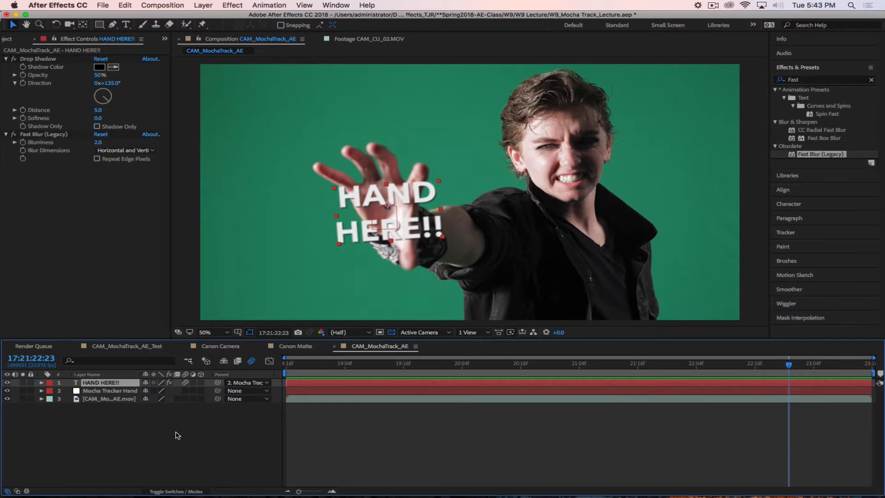
{"action": "key", "text": "r"}
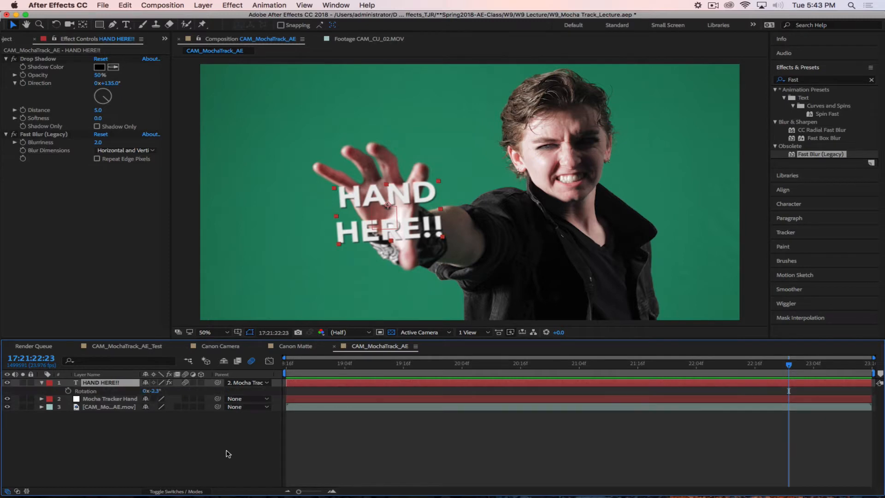
{"action": "left_click", "coordinate": [68, 391]}
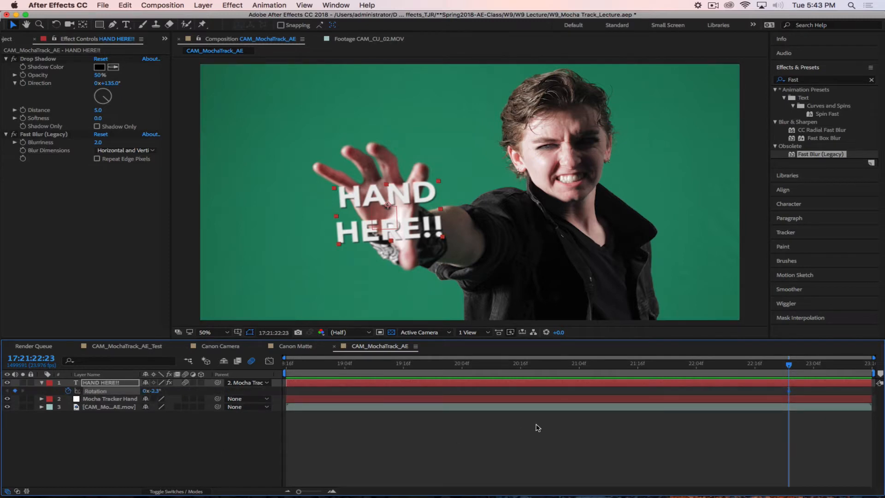
{"action": "key", "text": "Page_Down"}
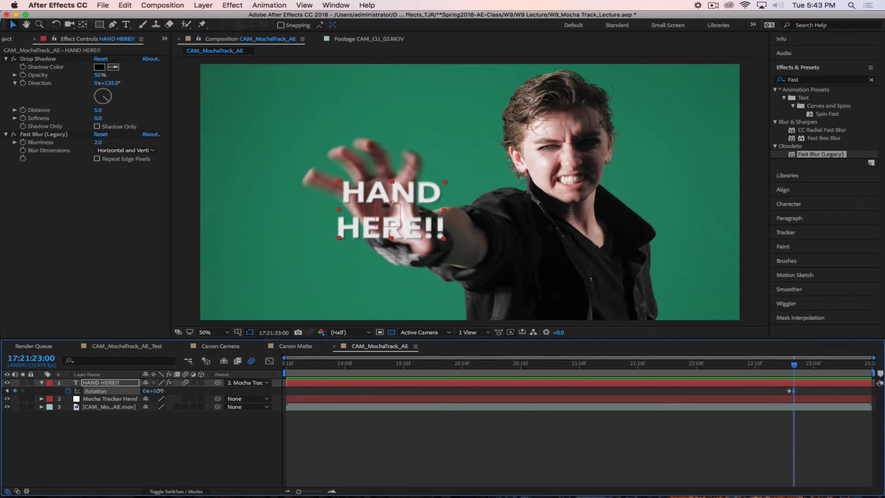
{"action": "left_click_drag", "start_coordinate": [152, 391], "coordinate": [144, 390]}
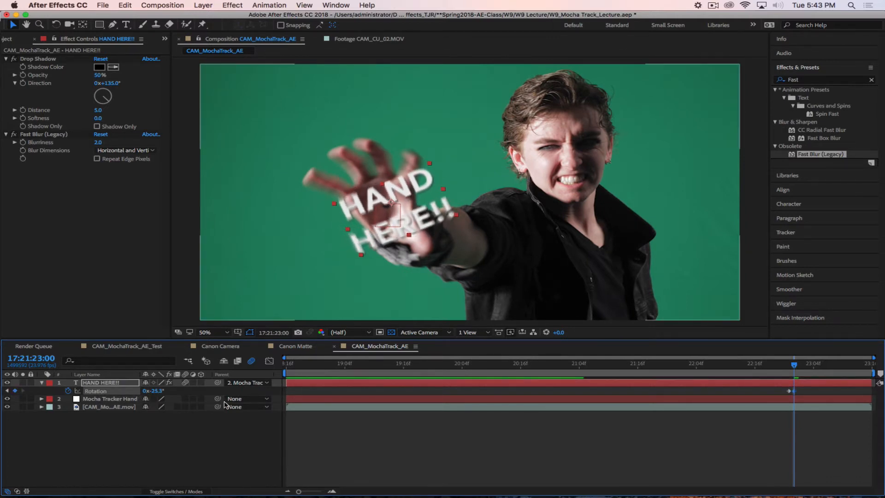
Keyframe the text's rotation at -13.3° on frame 17:21:23:01 and -2.3° on frame 17:21:23:02
{"action": "key", "text": "Page_Down"}
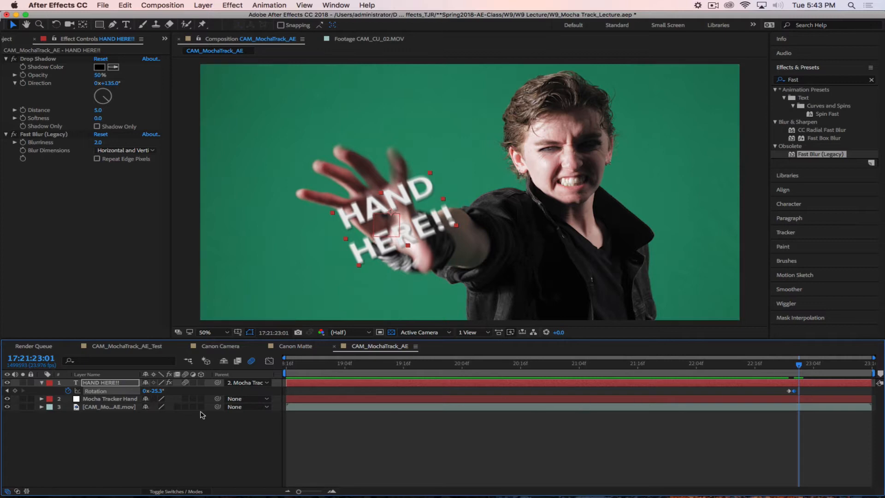
{"action": "left_click_drag", "start_coordinate": [153, 391], "coordinate": [794, 407]}
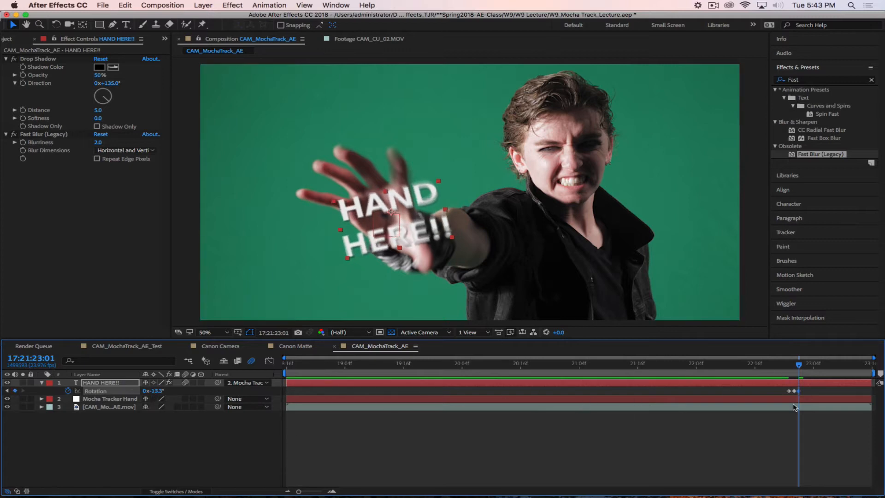
{"action": "left_click_drag", "start_coordinate": [799, 365], "coordinate": [804, 367]}
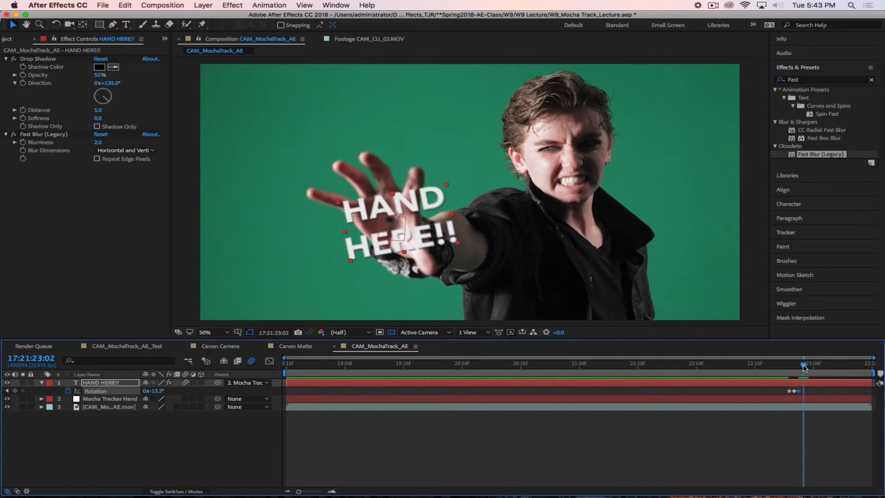
{"action": "left_click_drag", "start_coordinate": [153, 391], "coordinate": [162, 390]}
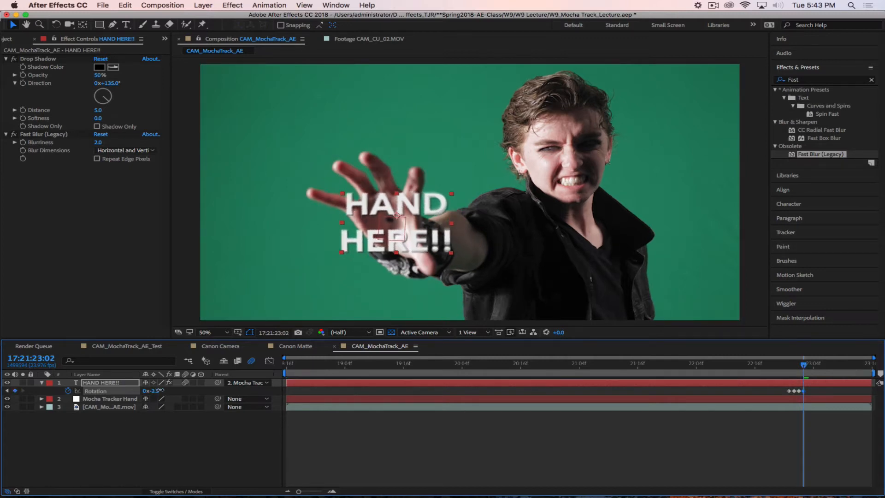
Change the text's rotation keyframe at 17:21:23:01 to -36.3° and scrub to 17:21:23:05 to check the motion
{"action": "mouse_move", "coordinate": [804, 365]}
{"action": "left_mouse_down"}
{"action": "mouse_move", "coordinate": [779, 369]}
{"action": "mouse_move", "coordinate": [799, 370]}
{"action": "left_mouse_up"}
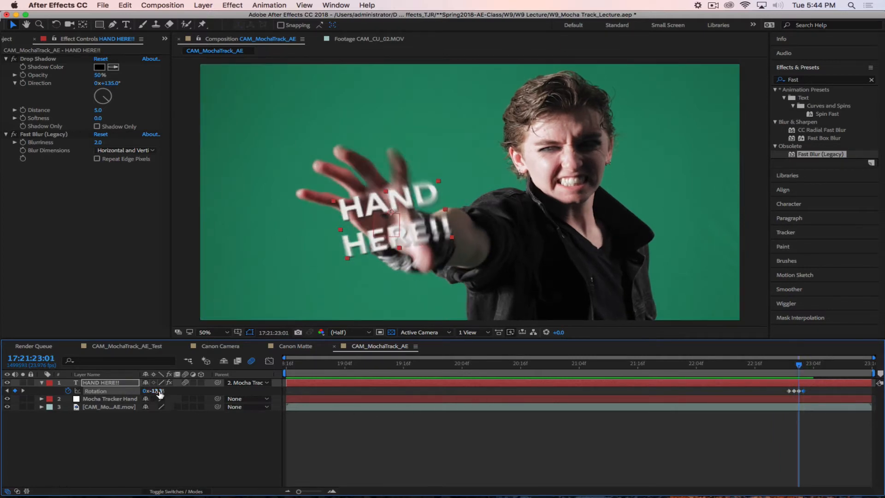
{"action": "left_click_drag", "start_coordinate": [154, 391], "coordinate": [149, 391]}
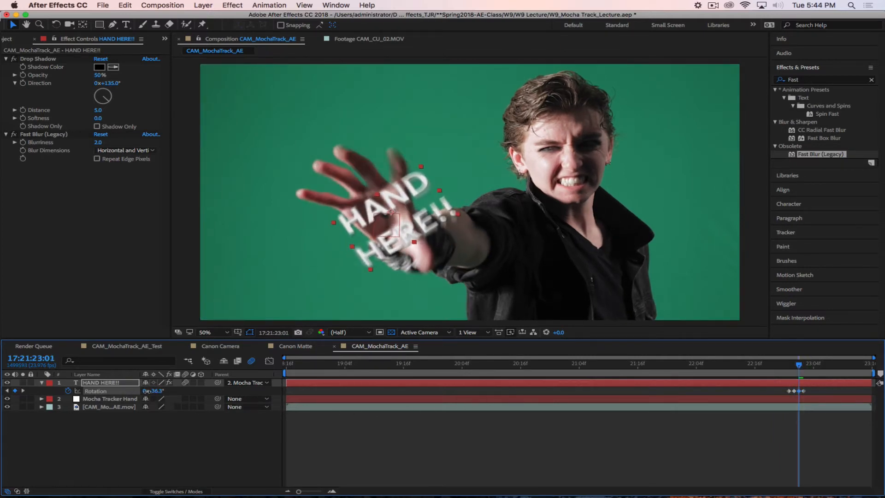
{"action": "left_click_drag", "start_coordinate": [798, 365], "coordinate": [817, 367]}
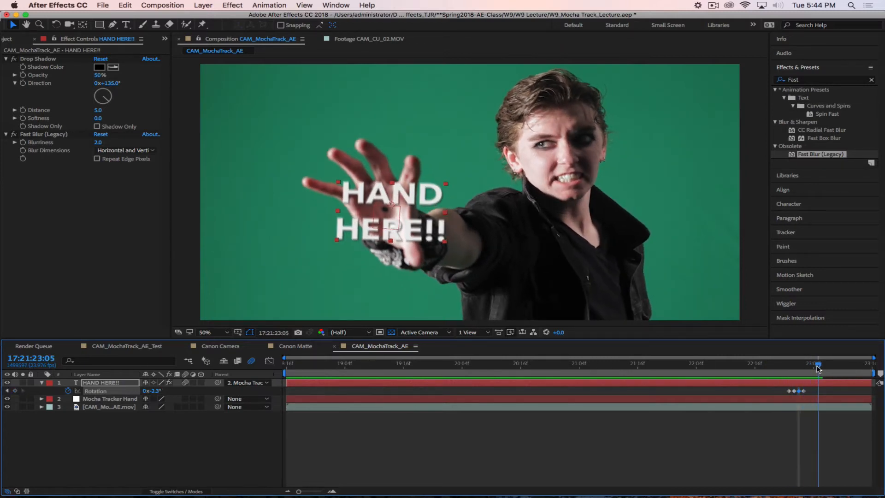
Preview the corrected text motion, switch to mocha AE and deselect Layer 1
{"action": "key", "text": "space"}
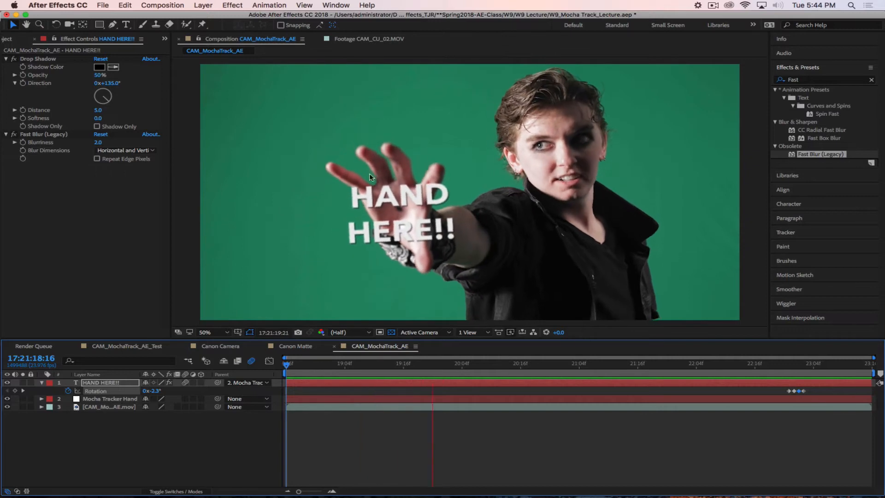
{"action": "key", "text": "super+Tab"}
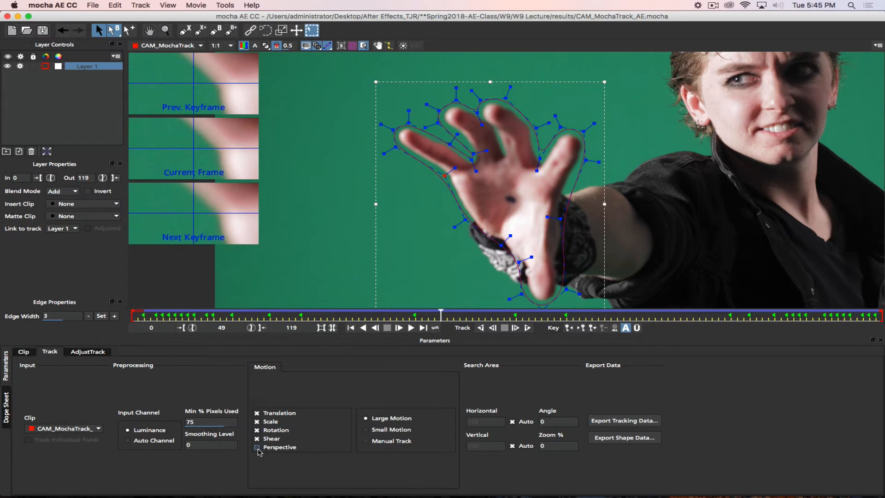
{"action": "left_click", "coordinate": [74, 120]}
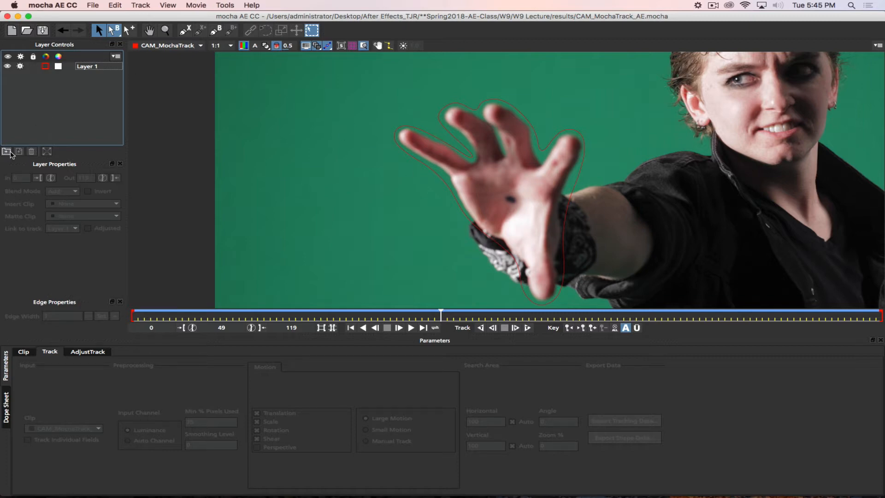
{"action": "left_click", "coordinate": [11, 148]}
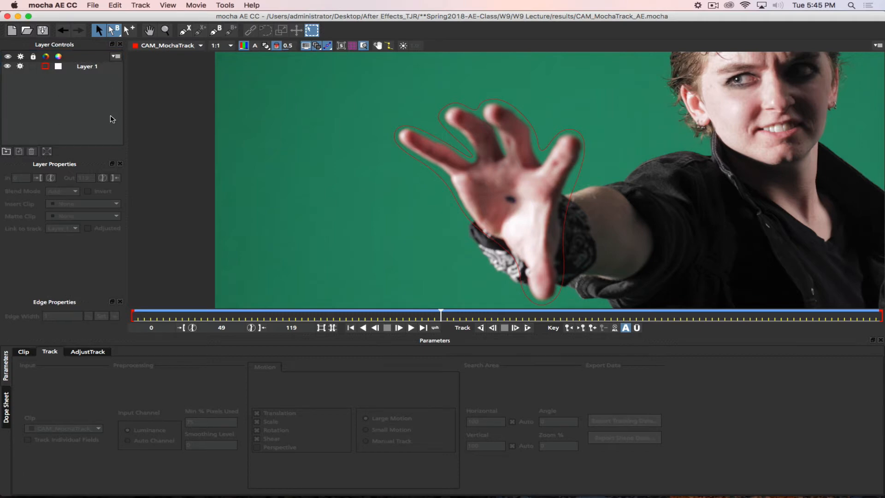
Draw a small X-spline around the dark dot on the palm at frame 49 as a new layer
{"action": "left_click", "coordinate": [185, 31]}
{"action": "left_click", "coordinate": [511, 193]}
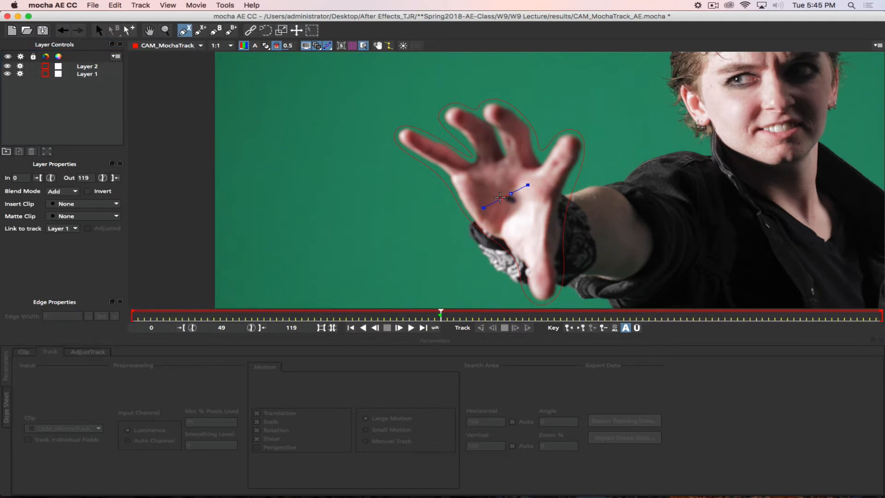
{"action": "left_click", "coordinate": [511, 206]}
{"action": "right_click", "coordinate": [532, 207]}
{"action": "left_click_drag", "start_coordinate": [540, 203], "coordinate": [512, 194]}
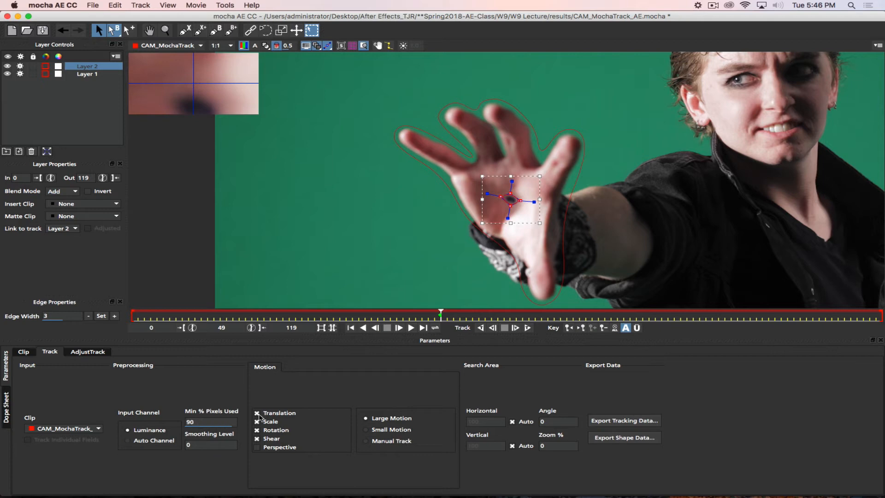
Track the dot's layer backward from frame 49 and stop at frame 7
{"action": "left_click", "coordinate": [480, 328]}
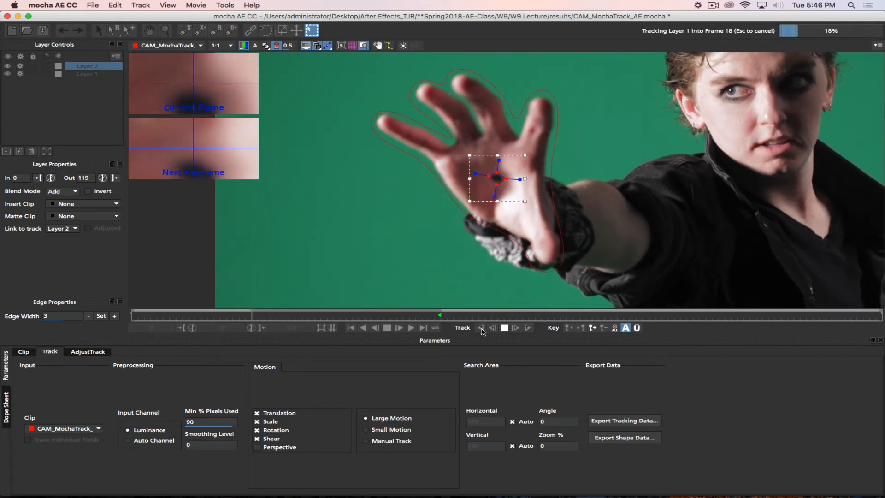
{"action": "left_click", "coordinate": [481, 328]}
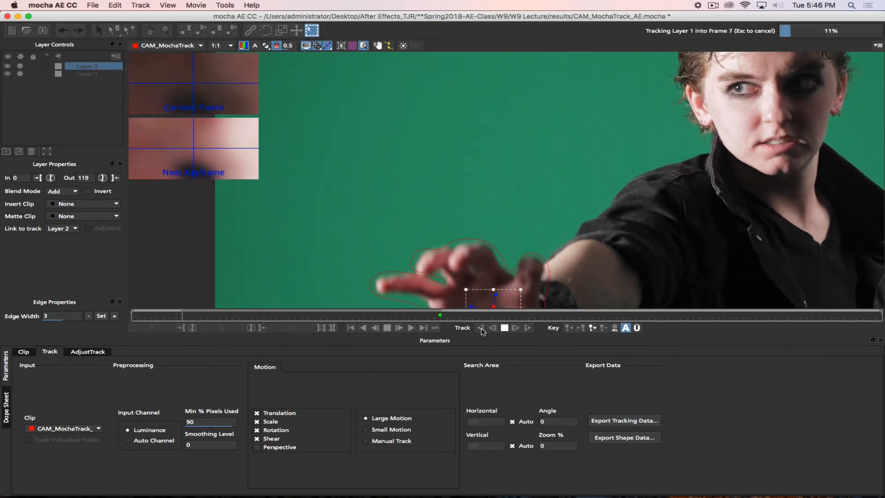
{"action": "left_click", "coordinate": [505, 328]}
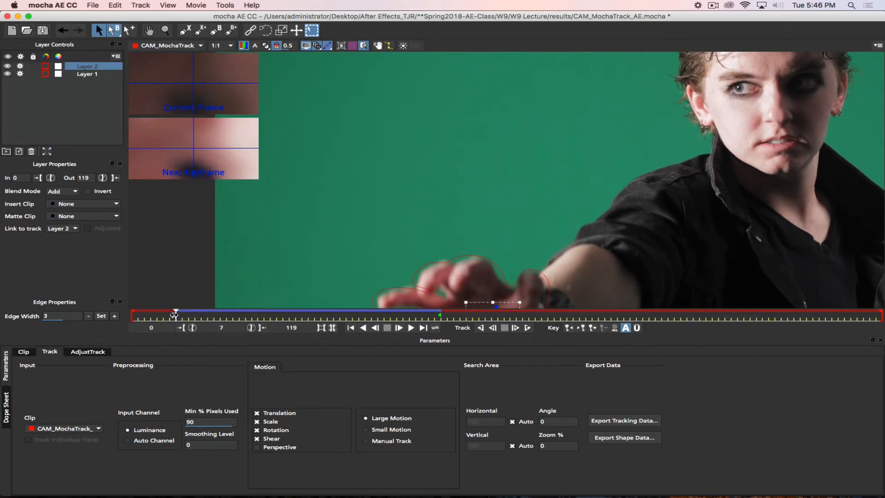
Return to frame 49 and track the dot's layer forward in stages up to frame 103
{"action": "left_click_drag", "start_coordinate": [176, 317], "coordinate": [441, 323]}
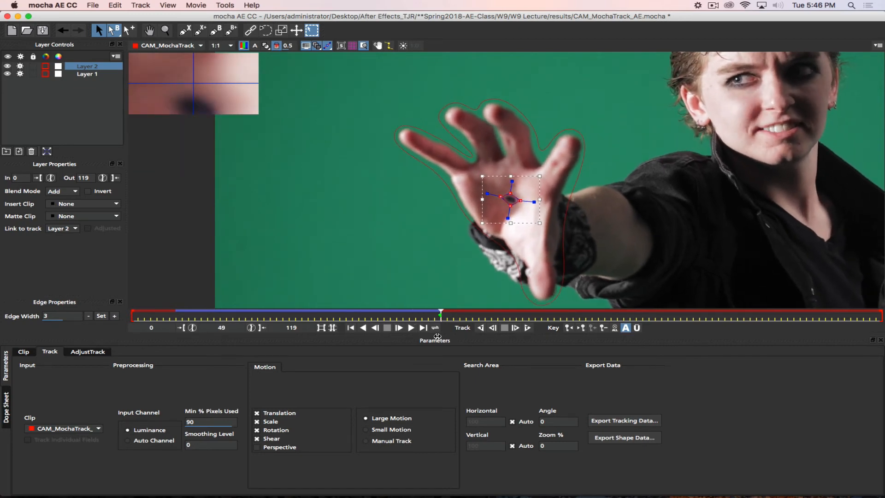
{"action": "left_click", "coordinate": [526, 328]}
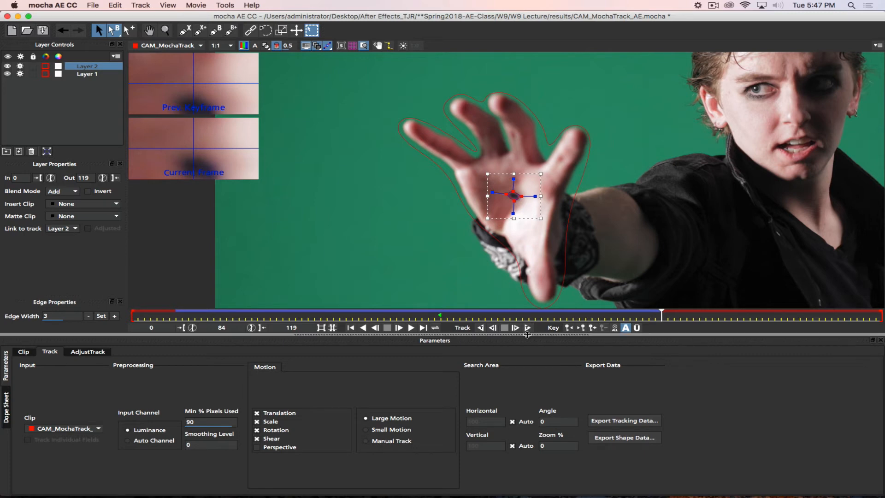
{"action": "left_click", "coordinate": [527, 327]}
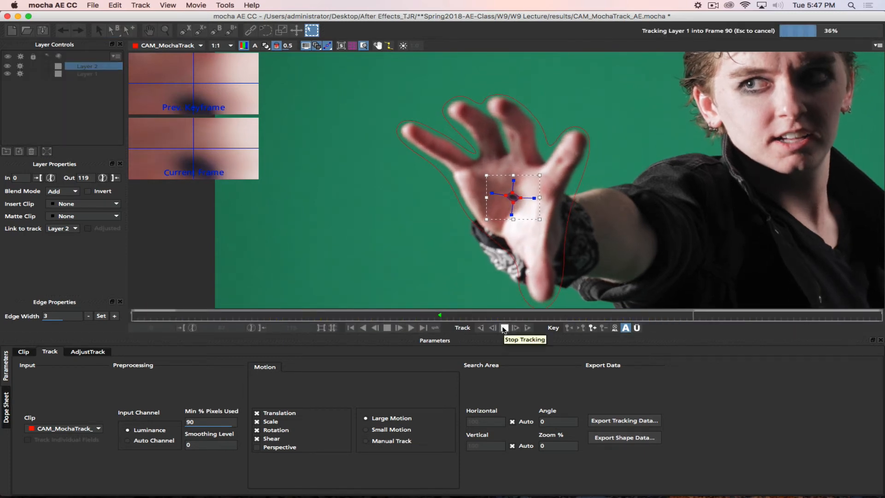
{"action": "left_click", "coordinate": [504, 327]}
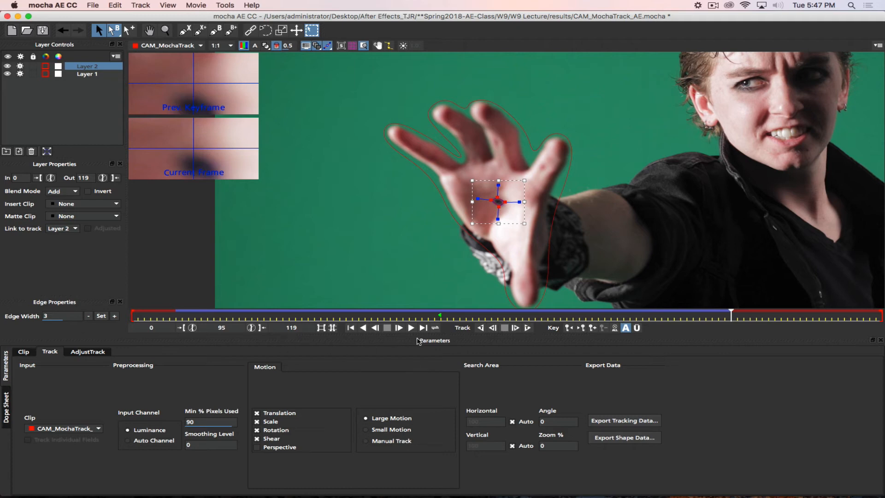
{"action": "left_click", "coordinate": [525, 330]}
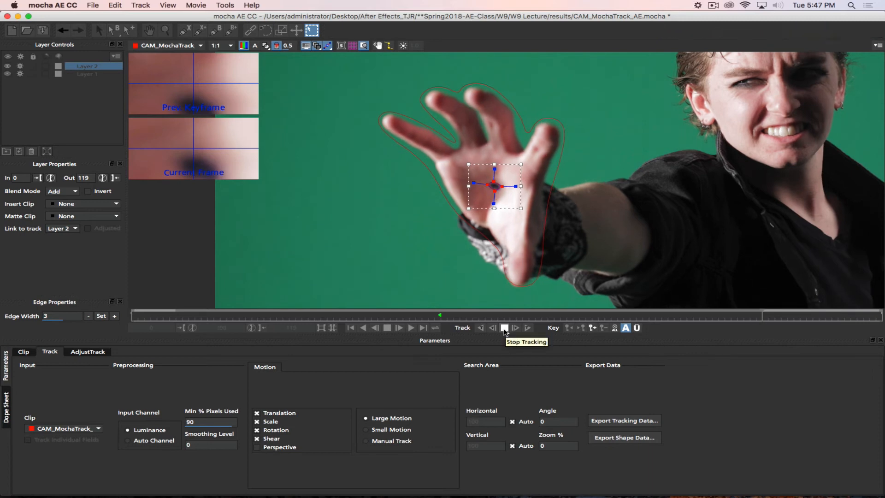
{"action": "left_click", "coordinate": [505, 328]}
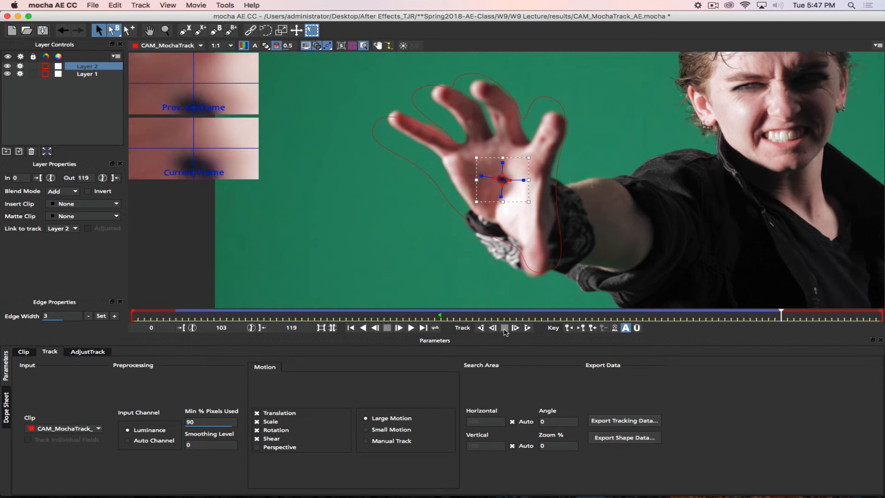
Try to continue tracking the dot forward past frame 103, dismissing the tracking alerts
{"action": "left_click", "coordinate": [527, 328]}
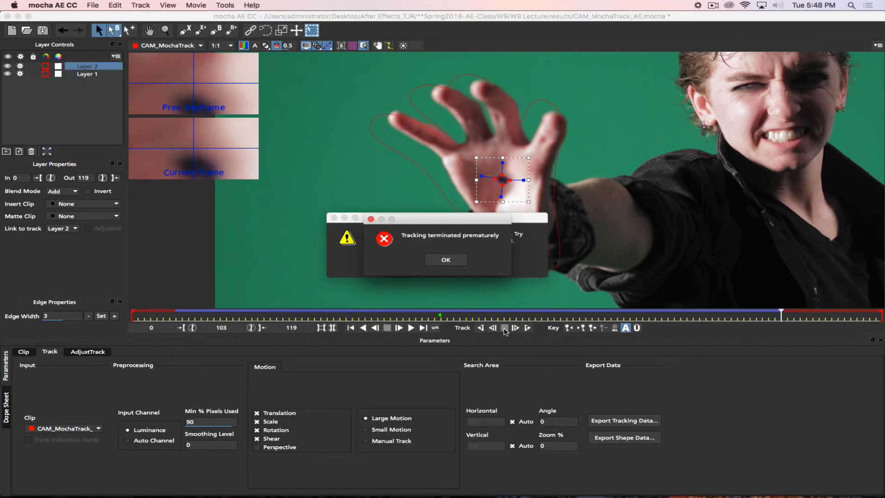
{"action": "left_click", "coordinate": [447, 261]}
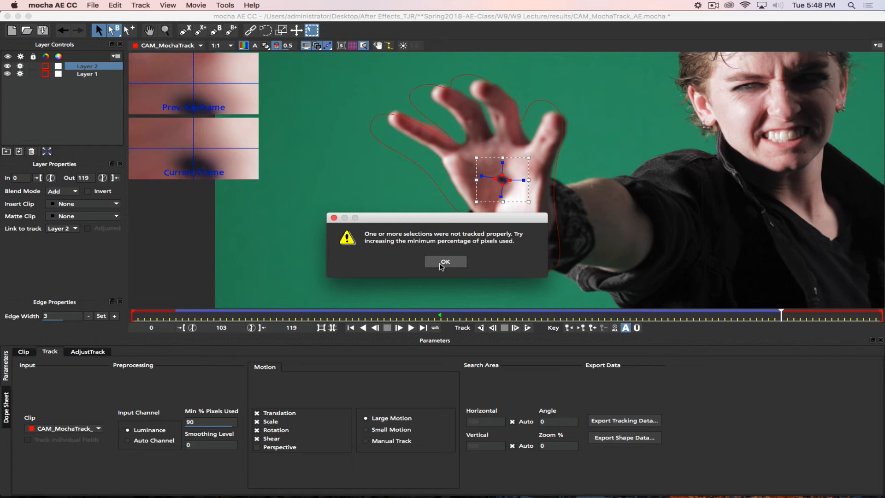
{"action": "left_click", "coordinate": [441, 265]}
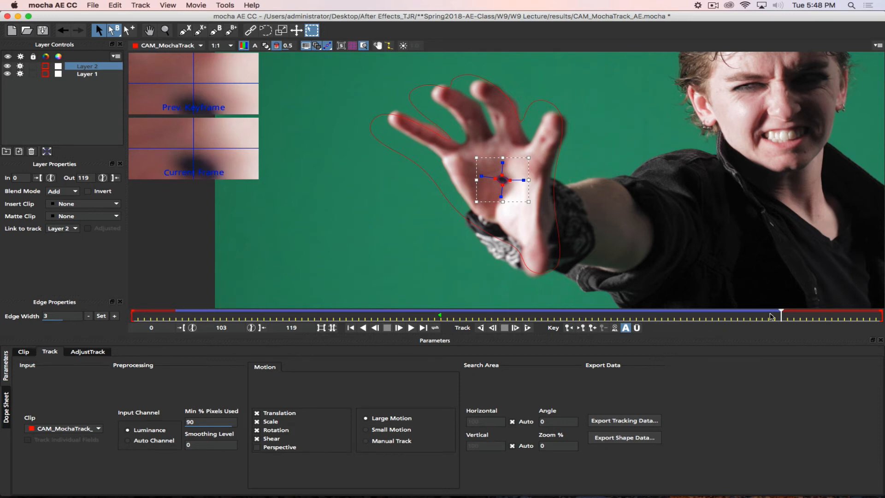
{"action": "left_click", "coordinate": [516, 329]}
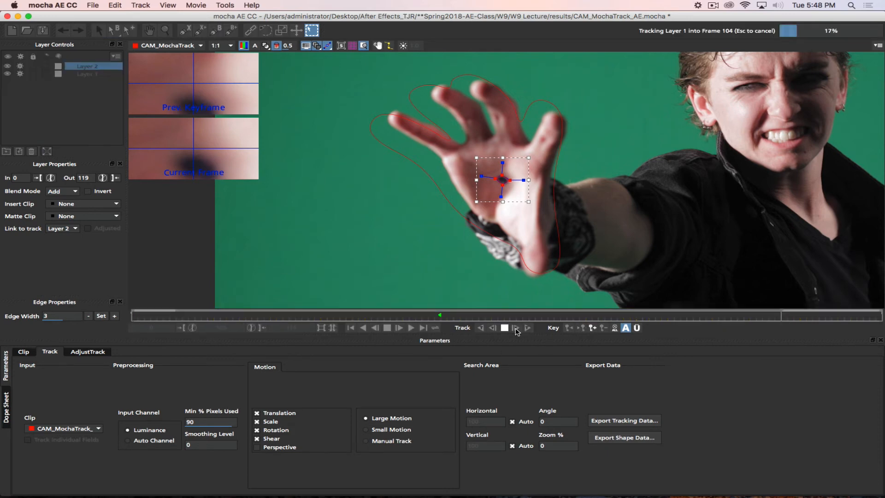
{"action": "left_click", "coordinate": [445, 259]}
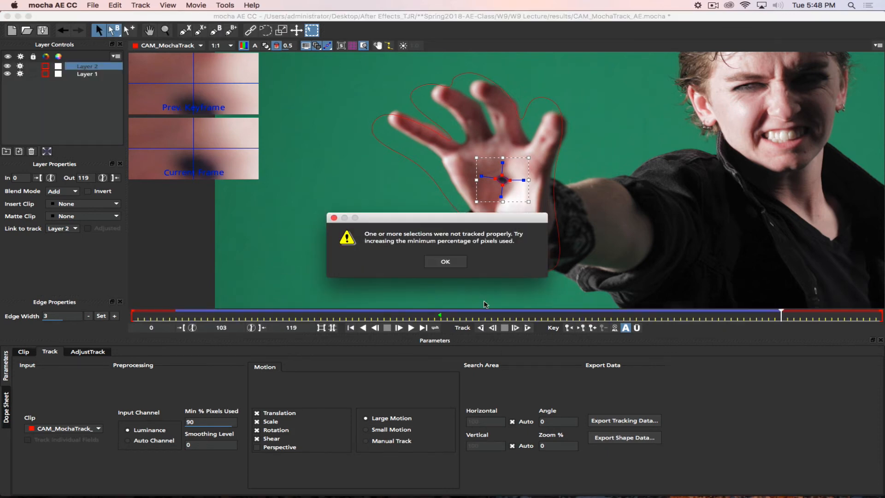
{"action": "left_click", "coordinate": [449, 261]}
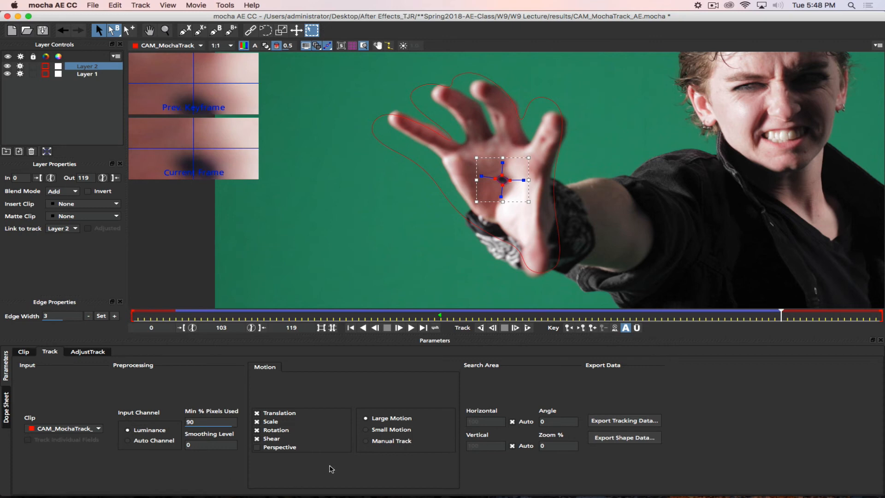
Switch to After Effects and create a null object named Dot Data
{"action": "key", "text": "super+Tab"}
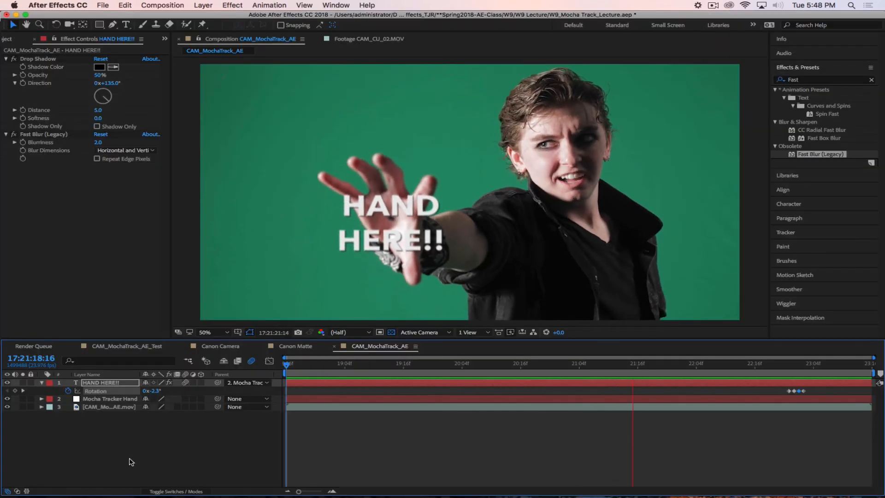
{"action": "left_click", "coordinate": [41, 382]}
{"action": "left_click", "coordinate": [208, 6]}
{"action": "mouse_move", "coordinate": [210, 20]}
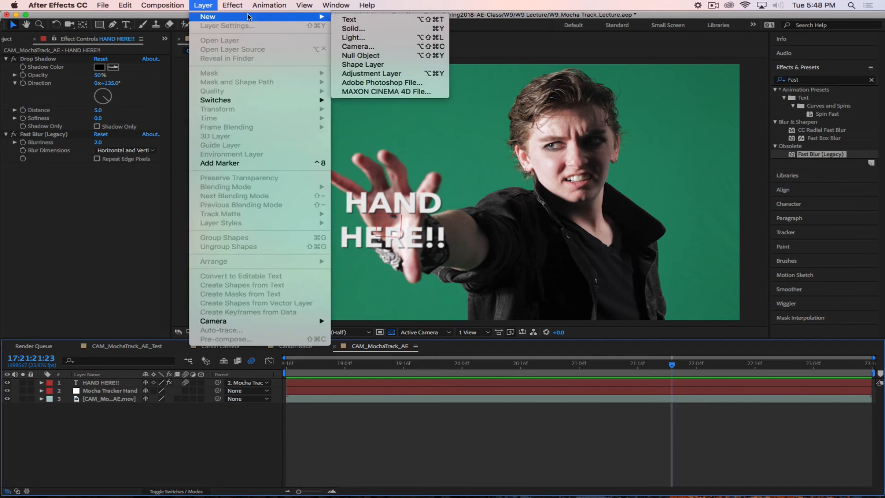
{"action": "left_click", "coordinate": [390, 56]}
{"action": "key", "text": "Return"}
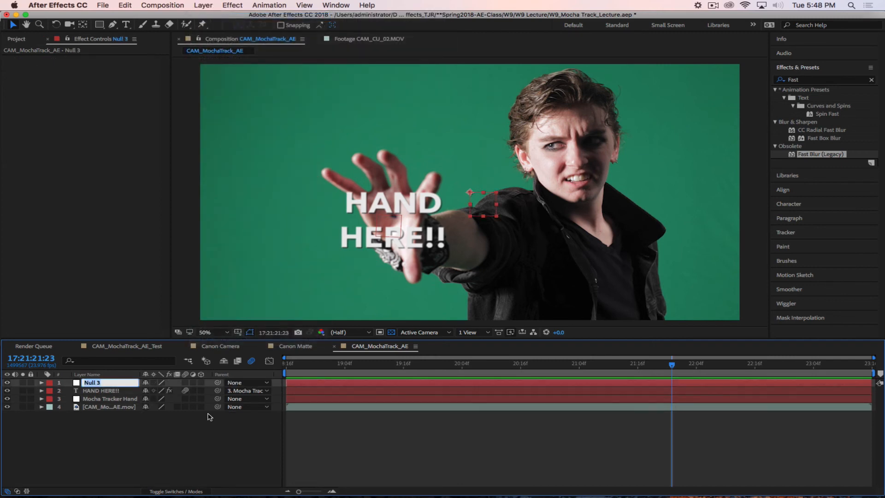
{"action": "type", "text": "Dot Data"}
{"action": "key", "text": "Return"}
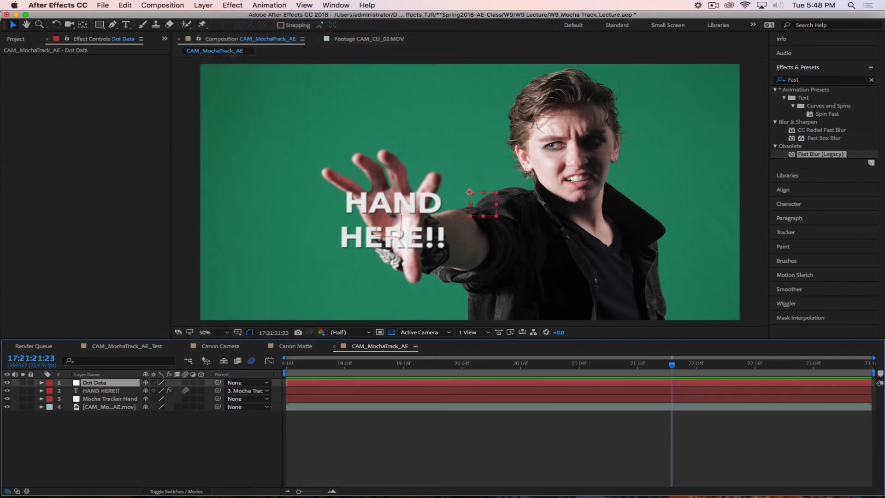
Copy the dot's After Effects Transform Data from mocha AE, paste it onto the Dot Data null at the first frame and scrub to check
{"action": "left_click", "coordinate": [287, 364]}
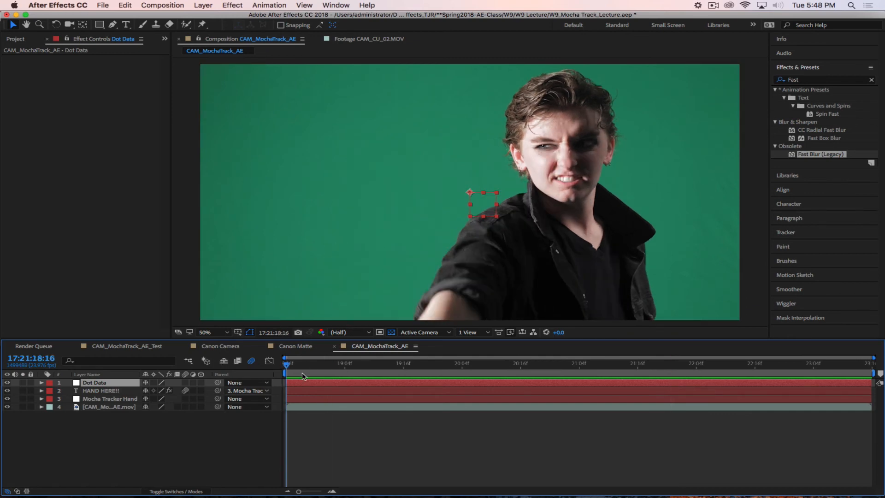
{"action": "key", "text": "super+Tab"}
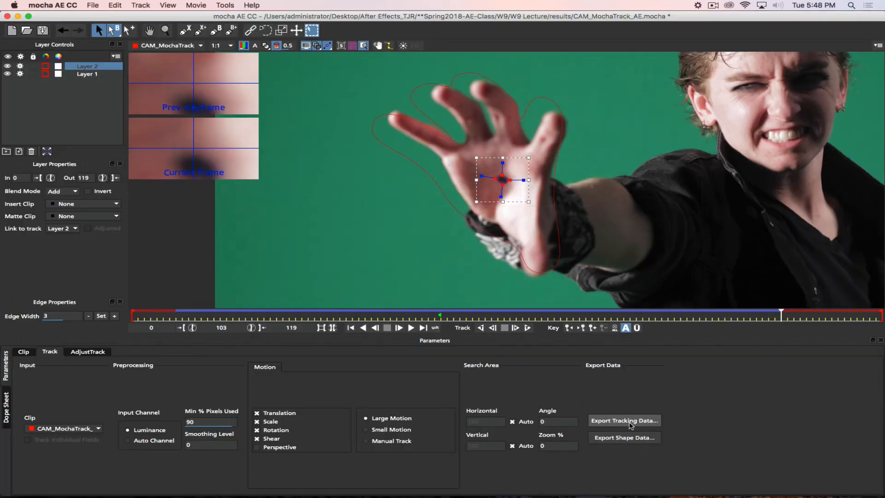
{"action": "left_click", "coordinate": [630, 421]}
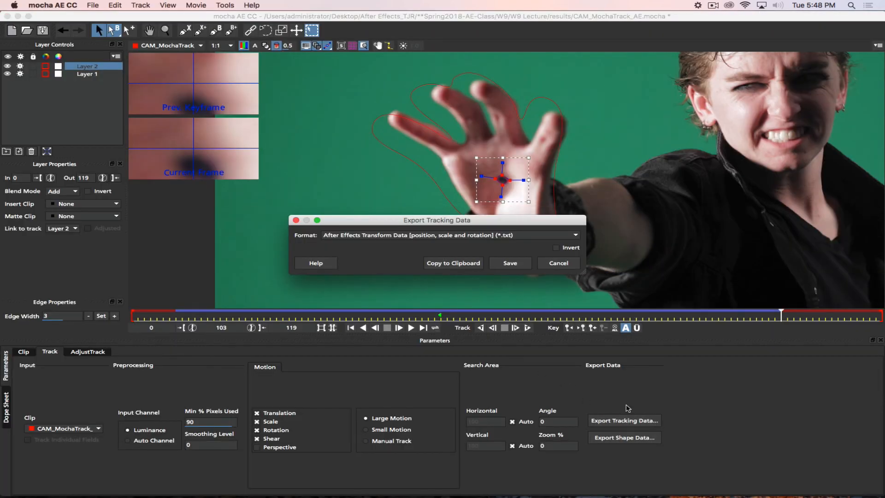
{"action": "left_click", "coordinate": [453, 264]}
{"action": "key", "text": "super+Tab"}
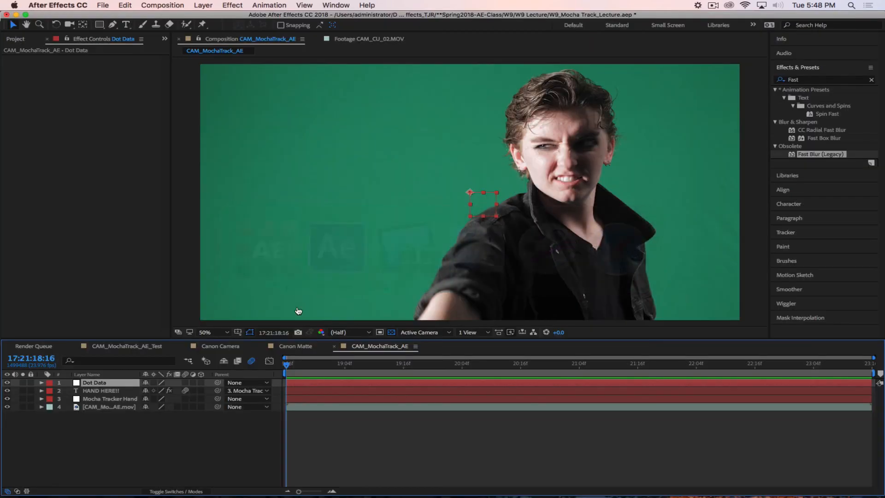
{"action": "key", "text": "super+v"}
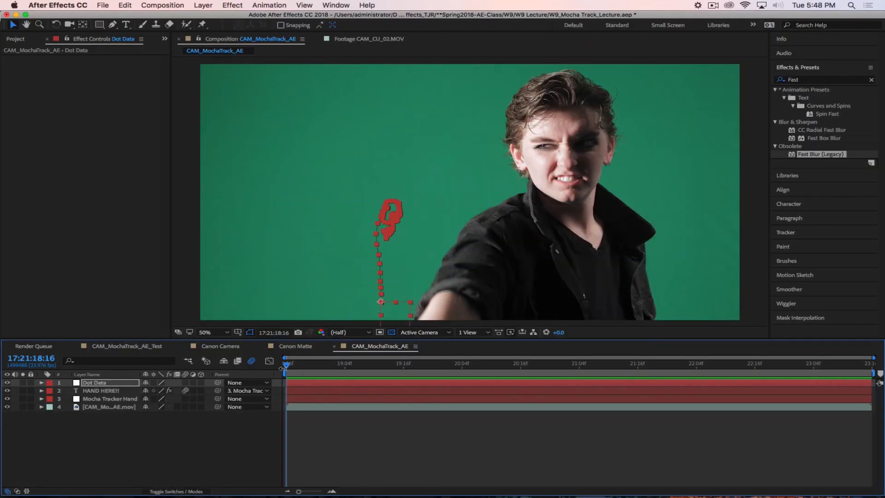
{"action": "left_click_drag", "start_coordinate": [284, 364], "coordinate": [322, 372]}
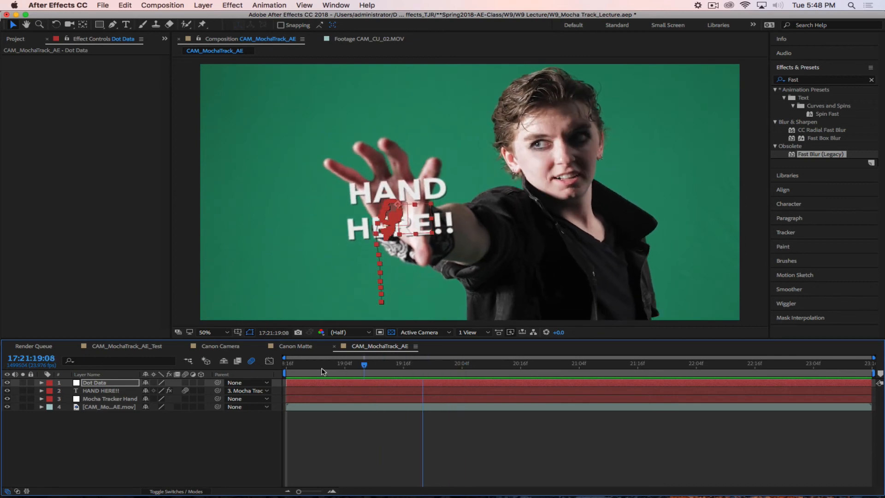
Return to the first frame and hide the HAND HERE!! and Mocha Tracker Hand layers
{"action": "key", "text": "Home"}
{"action": "key", "text": "F2"}
{"action": "left_click", "coordinate": [7, 390]}
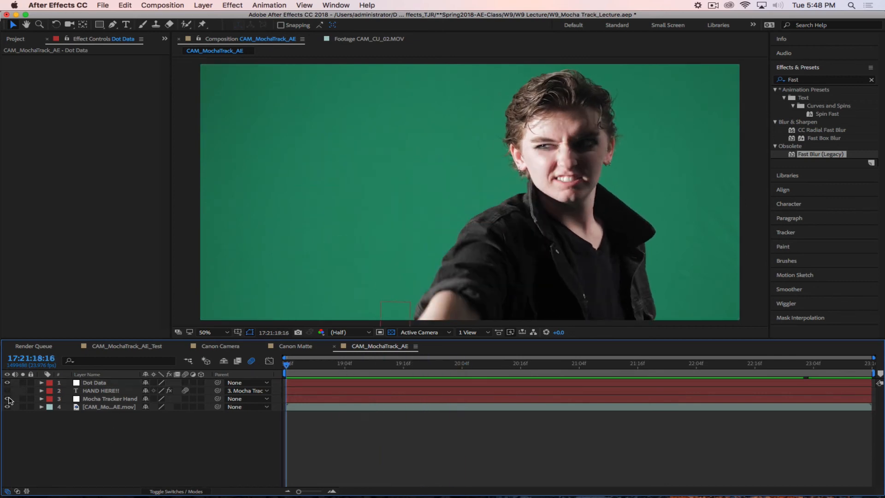
{"action": "left_click", "coordinate": [7, 399]}
Add a two-line text layer reading DOT DATA over the green background beside the actor
{"action": "left_click", "coordinate": [125, 24]}
{"action": "left_click", "coordinate": [331, 181]}
{"action": "type", "text": "DOT"}
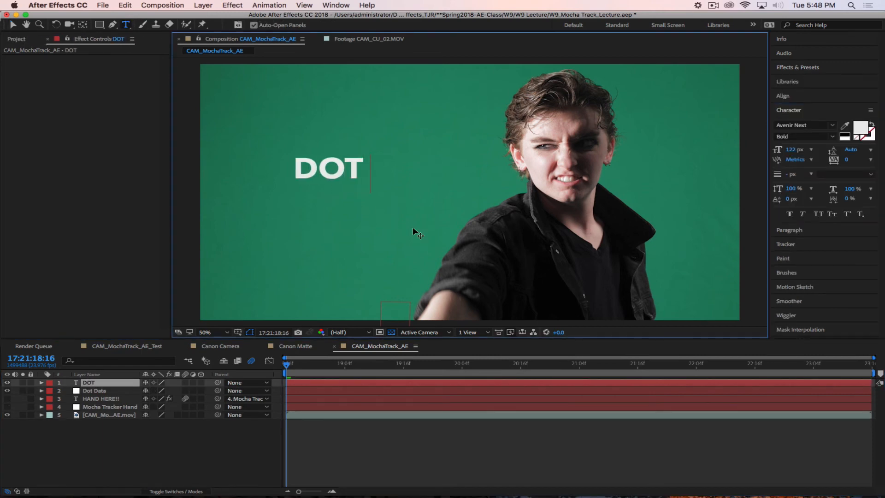
{"action": "key", "text": "Return"}
{"action": "type", "text": "DATA"}
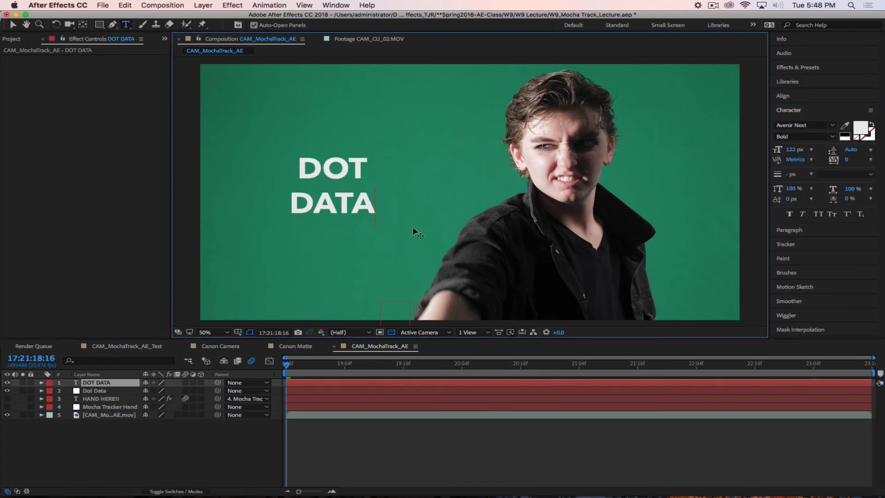
{"action": "left_click", "coordinate": [247, 433]}
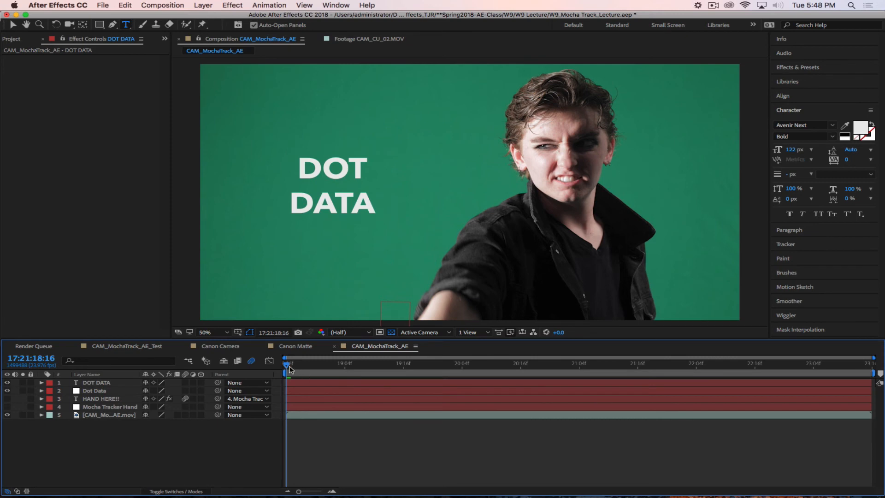
Move the DOT DATA text onto the actor's open palm at 17:21:21:16 and switch to the Pan Behind tool
{"action": "left_click_drag", "start_coordinate": [287, 364], "coordinate": [639, 364]}
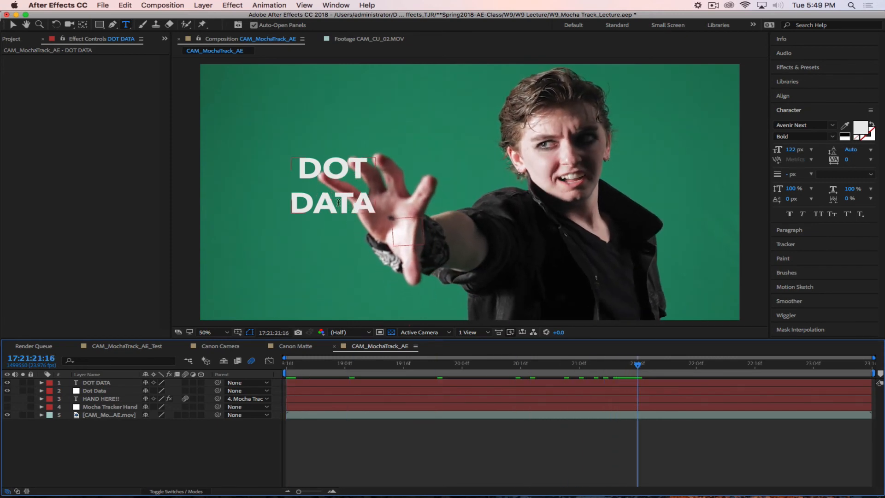
{"action": "key", "text": "v"}
{"action": "left_click_drag", "start_coordinate": [334, 200], "coordinate": [394, 234]}
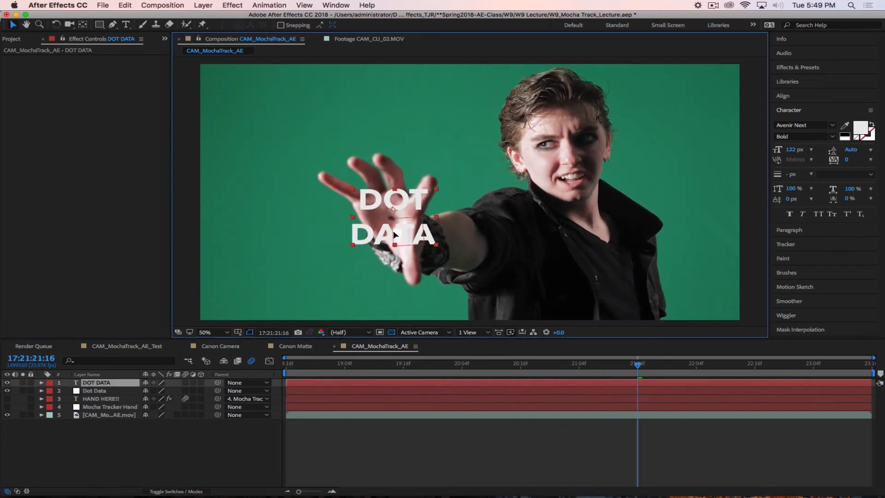
{"action": "left_click", "coordinate": [82, 24]}
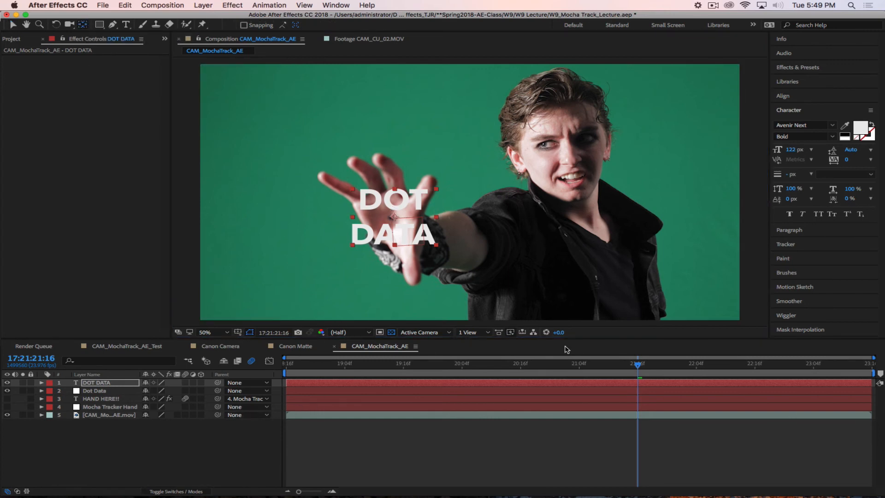
Copy the Drop Shadow effect from the HAND HERE!! layer and paste it onto the DOT DATA text layer
{"action": "left_click", "coordinate": [97, 399]}
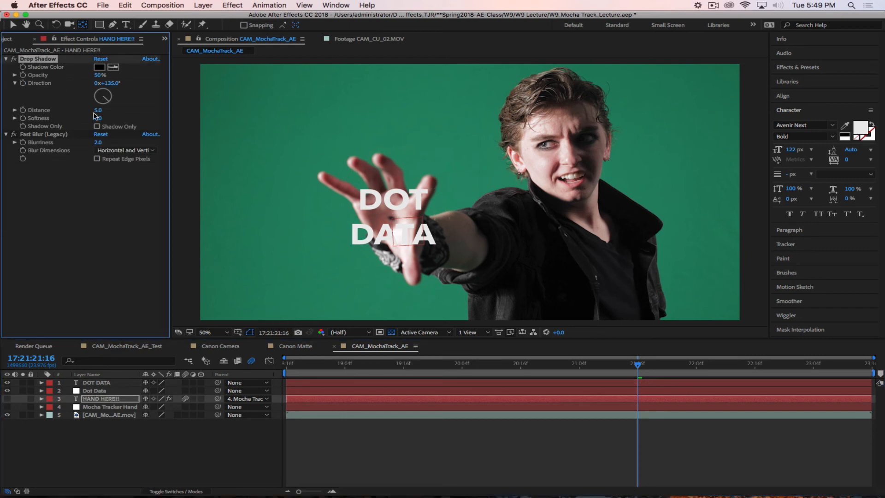
{"action": "left_click", "coordinate": [104, 383]}
{"action": "key", "text": "super+v"}
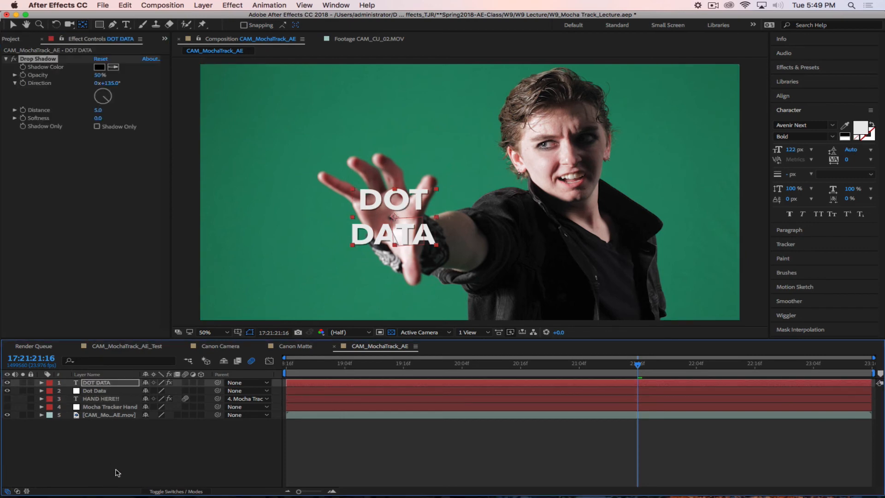
{"action": "left_click", "coordinate": [123, 464]}
Switch to mocha AE to look at the palm dot's track, and return to After Effects
{"action": "key", "text": "super+Tab"}
{"action": "left_click", "coordinate": [329, 261]}
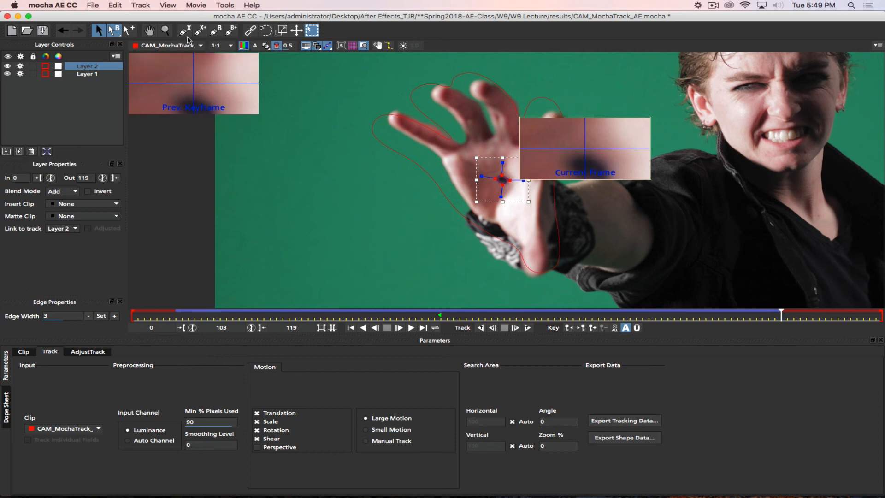
{"action": "key", "text": "super+Tab"}
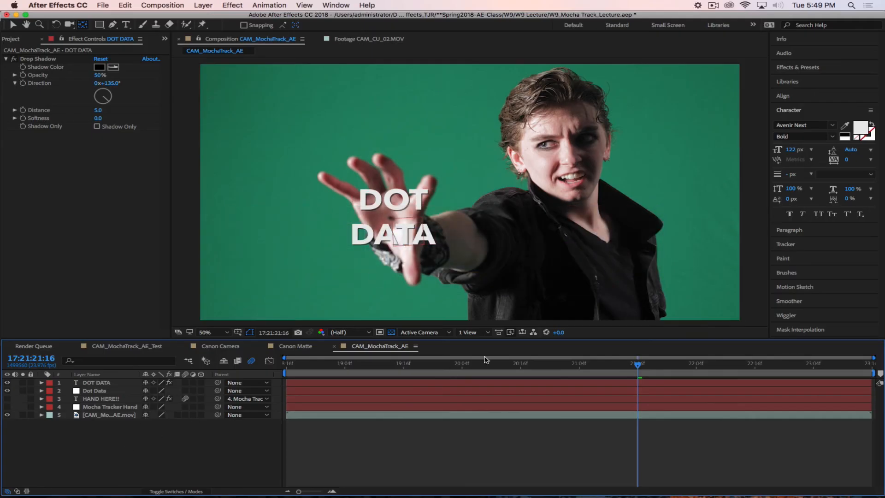
Parent the DOT DATA text layer to the Dot Data null and preview the composition from the first frame
{"action": "left_click", "coordinate": [102, 385]}
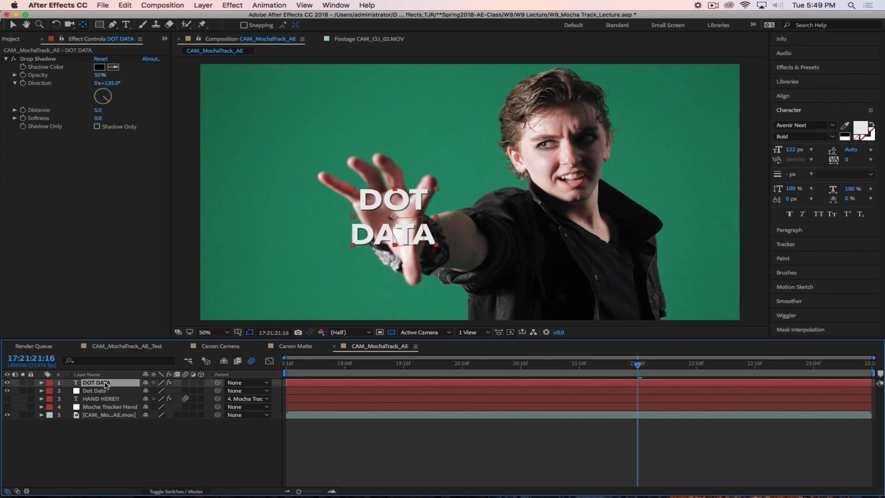
{"action": "left_click_drag", "start_coordinate": [217, 383], "coordinate": [90, 392]}
{"action": "key", "text": "Home"}
{"action": "key", "text": "space"}
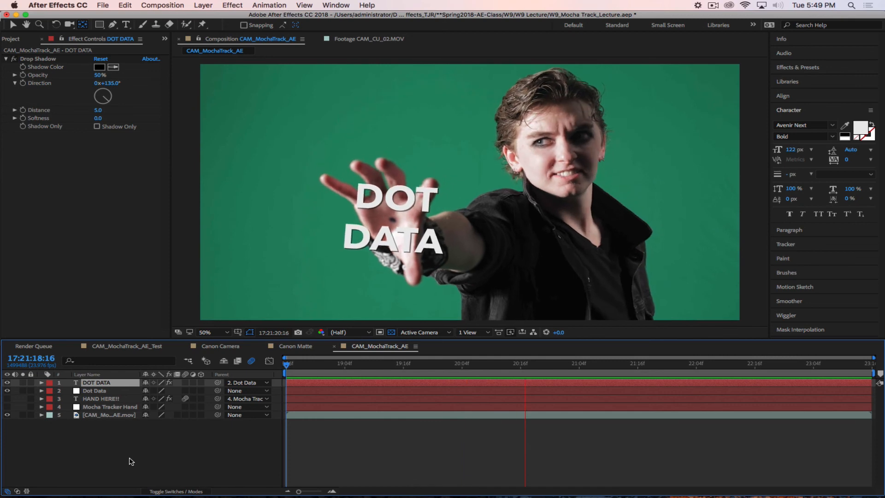
{"action": "key", "text": "space"}
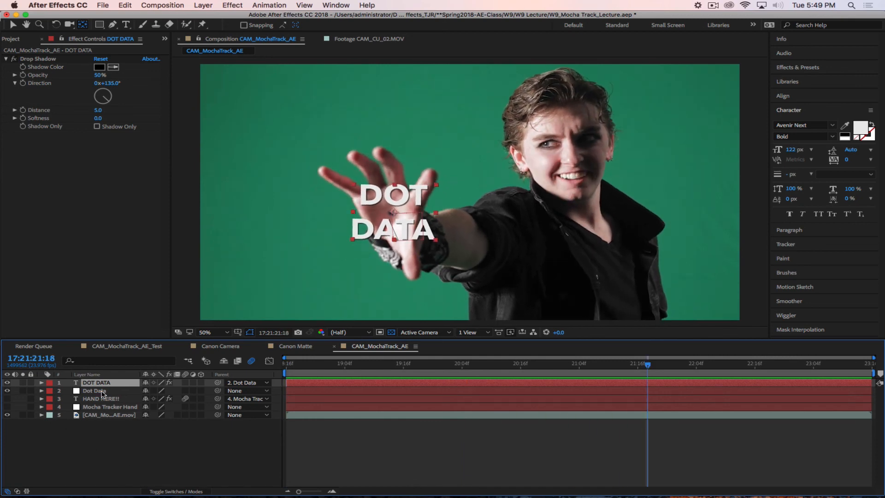
Remove the Scale keyframes from the Dot Data null at the first frame and play back the composition
{"action": "key", "text": "s"}
{"action": "key", "text": "Home"}
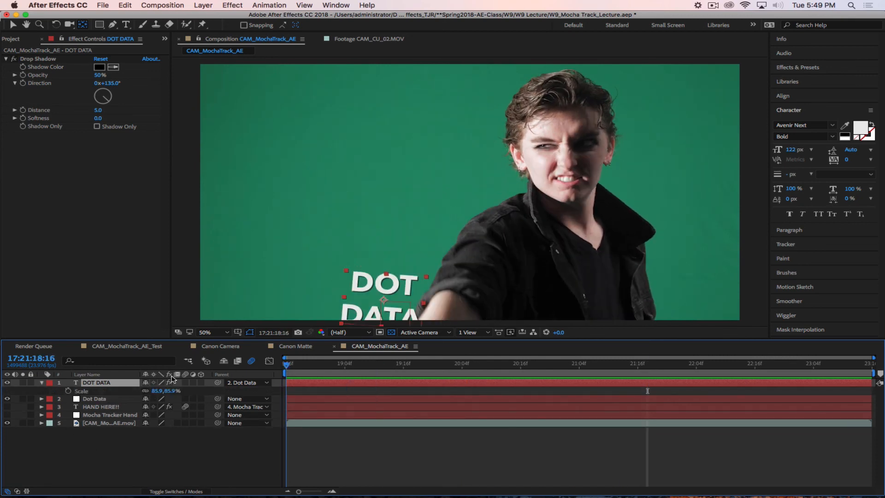
{"action": "left_click", "coordinate": [111, 400]}
{"action": "key", "text": "u"}
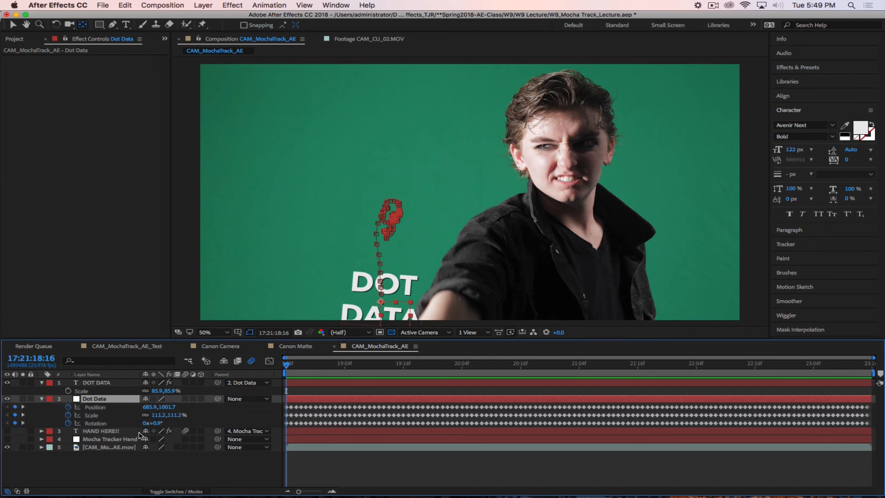
{"action": "left_click", "coordinate": [68, 415]}
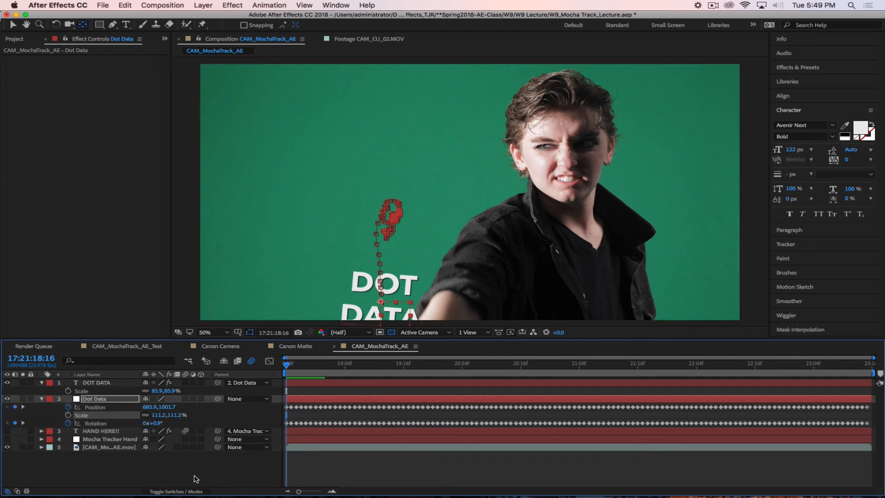
{"action": "key", "text": "space"}
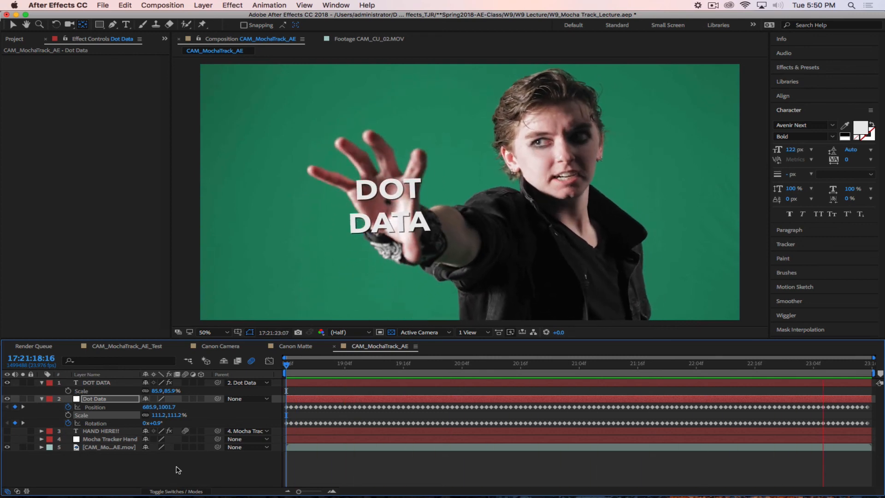
{"action": "left_click", "coordinate": [713, 6]}
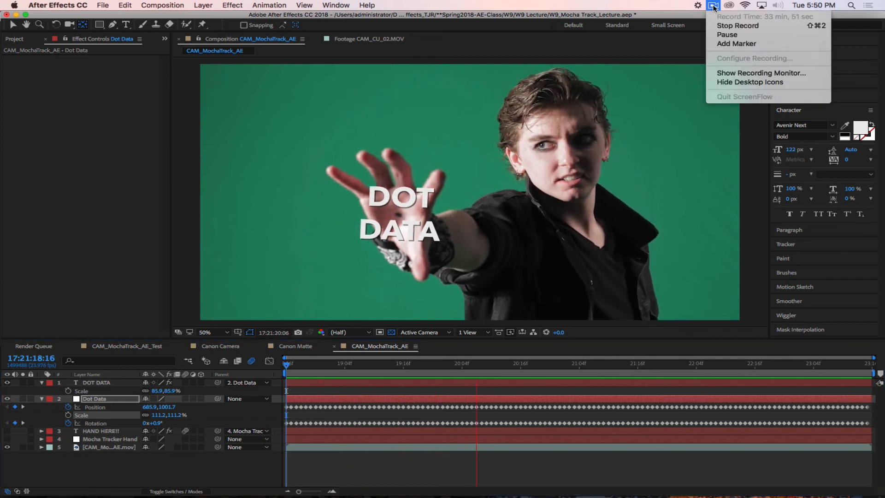